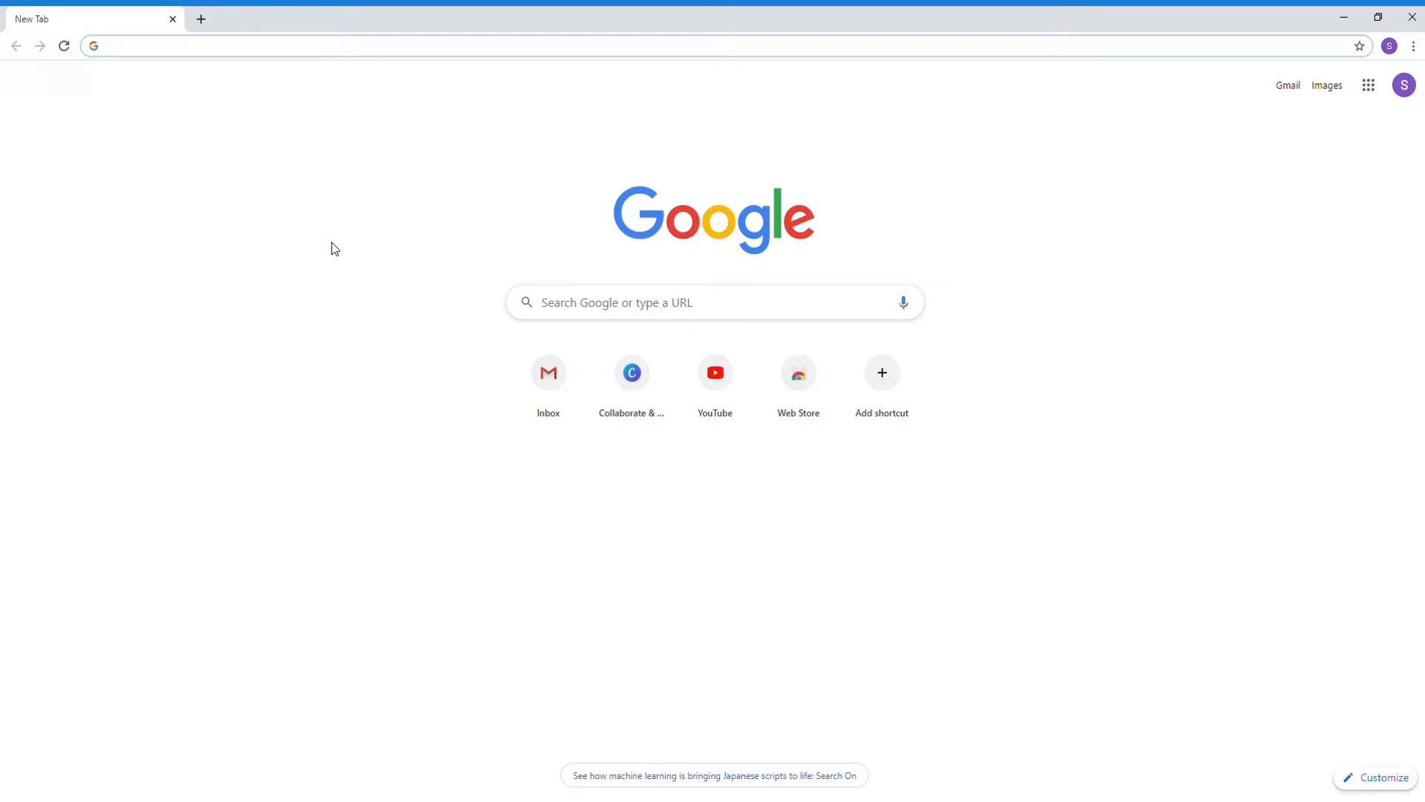
Step: Search Google for active presenter and open the ActivePresenter download page
{"action": "left_click", "coordinate": [182, 46]}
{"action": "type", "text": "active presenter"}
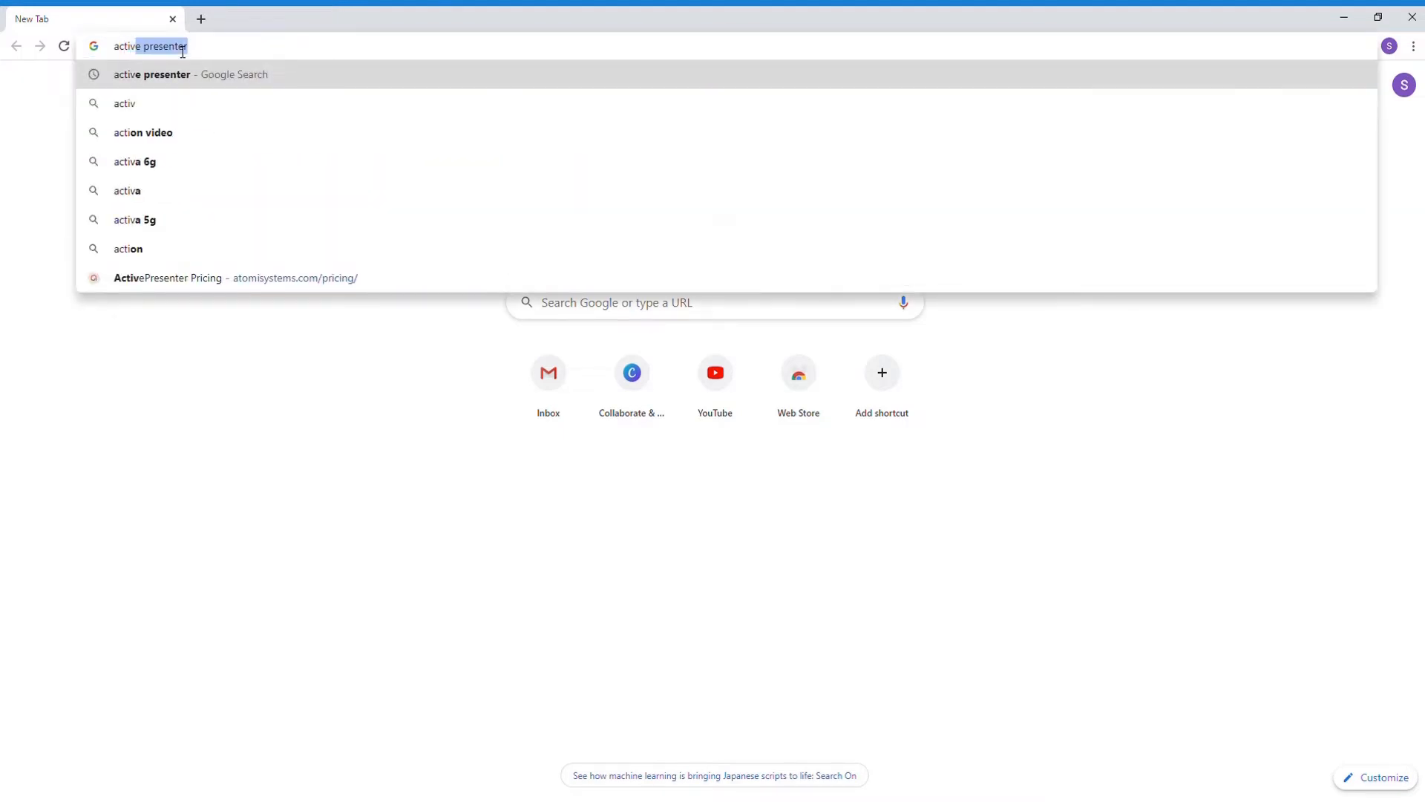
{"action": "key", "text": "Return"}
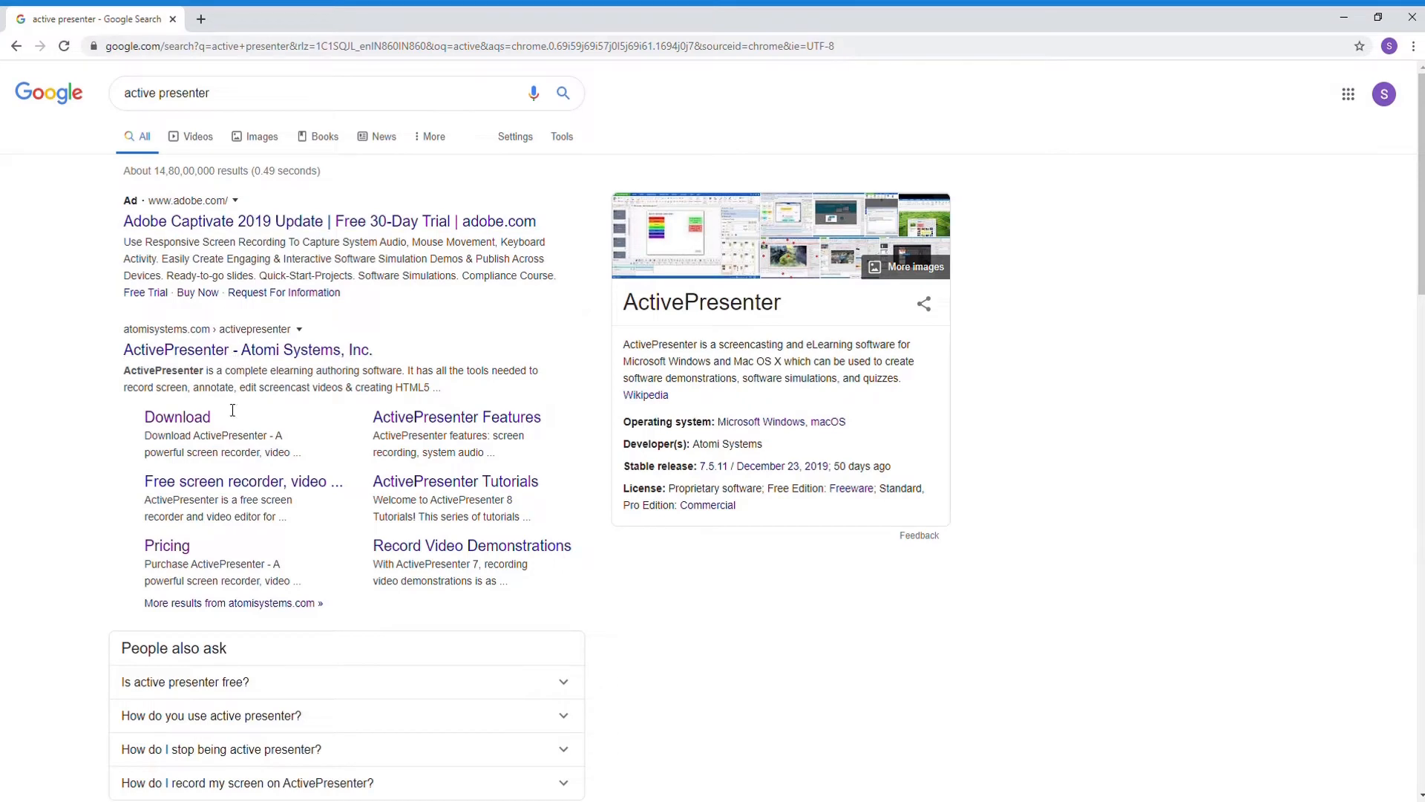
{"action": "left_click", "coordinate": [178, 418]}
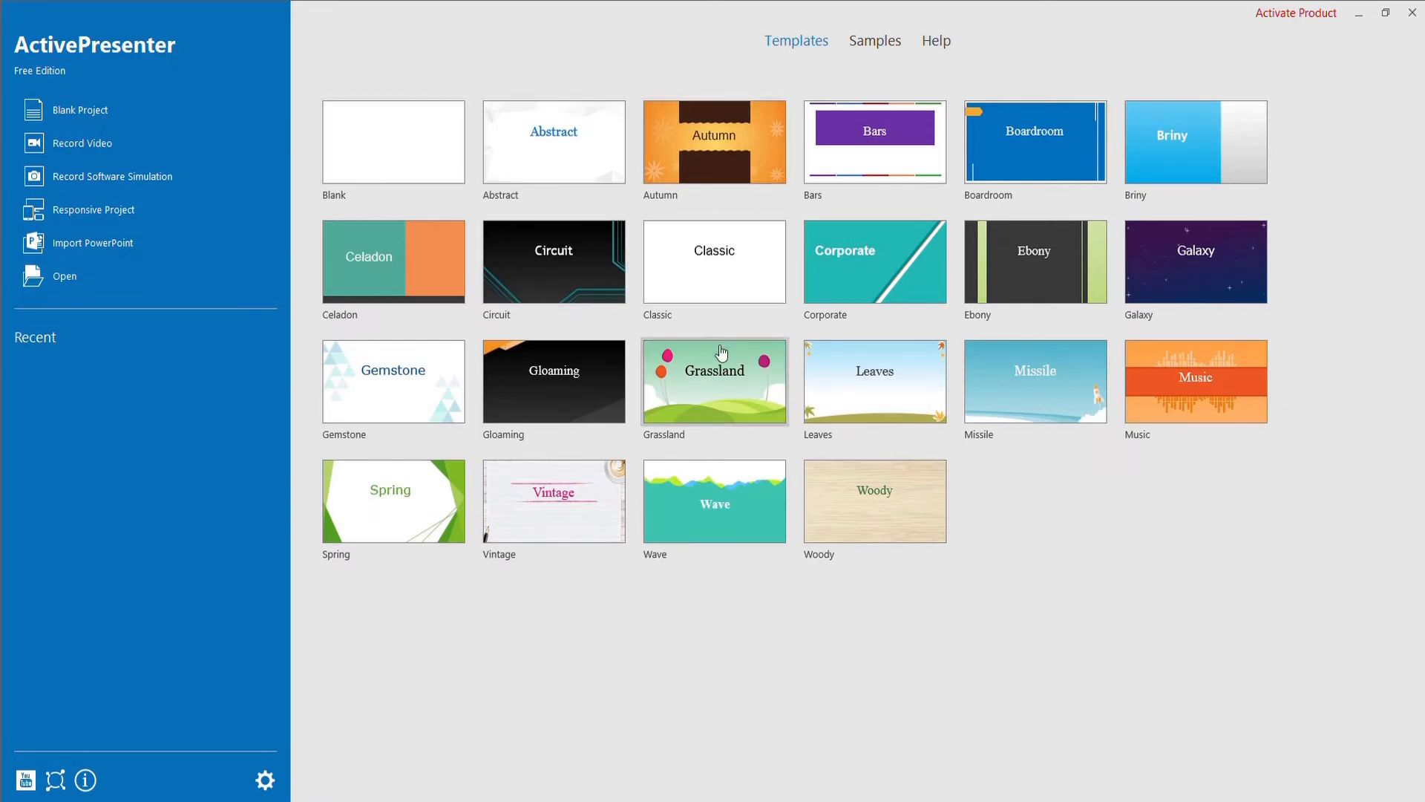
Step: Switch to ActivePresenter, create a project from the Blank template and dismiss the free edition notice
{"action": "left_click", "coordinate": [389, 146]}
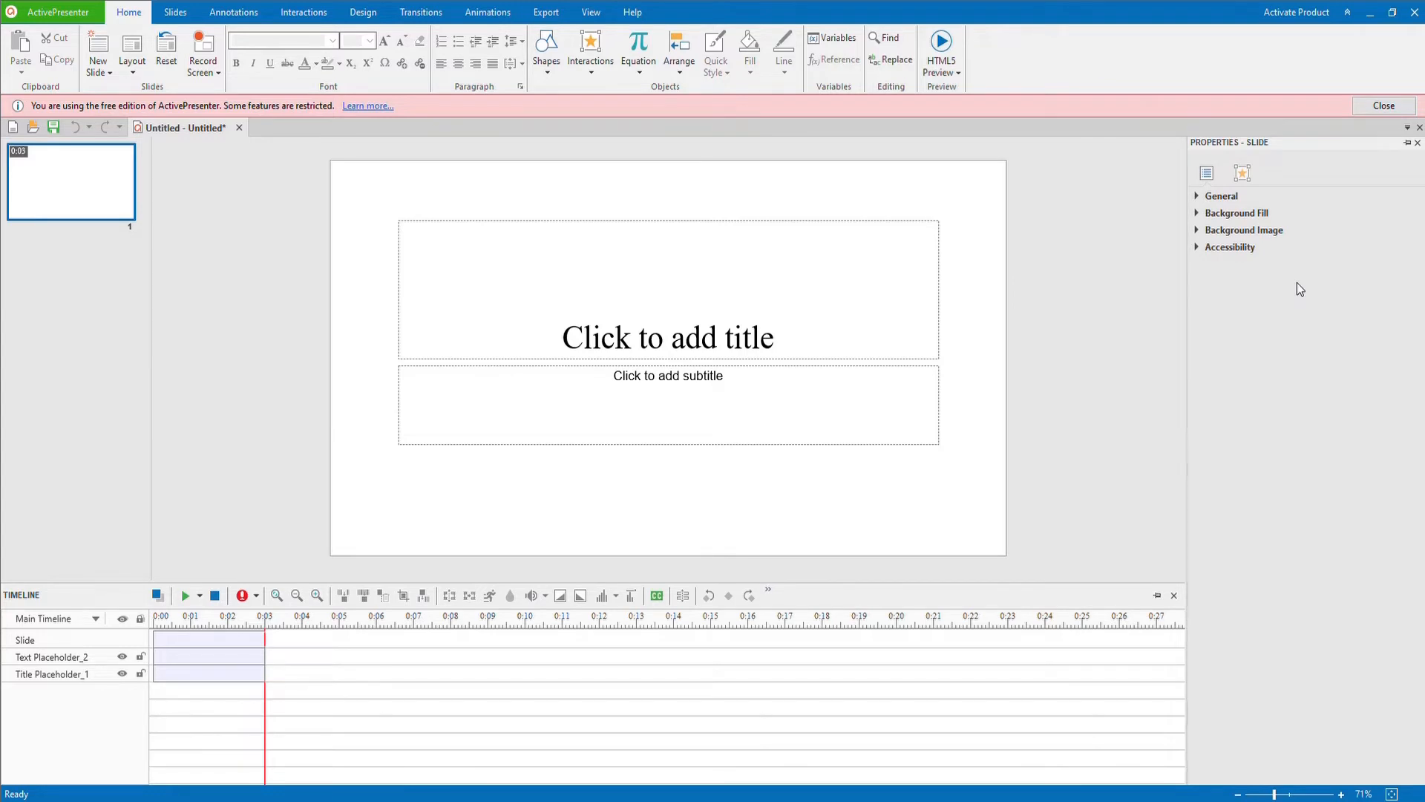
{"action": "left_click", "coordinate": [1384, 106]}
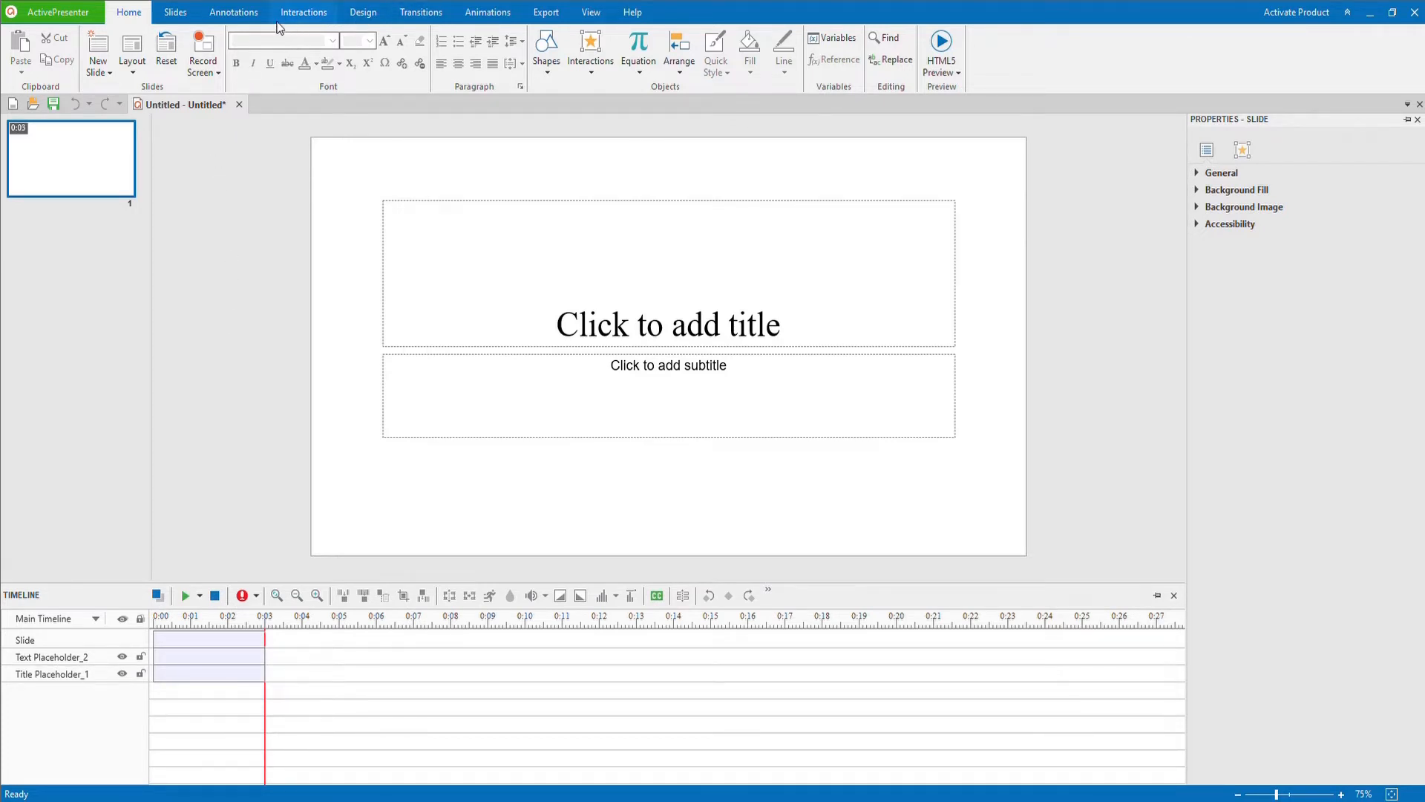
Step: Insert the video_20190929_170452 clip on slide 1 and add a second slide holding the video_20191119_103153 clip
{"action": "left_click", "coordinate": [223, 13]}
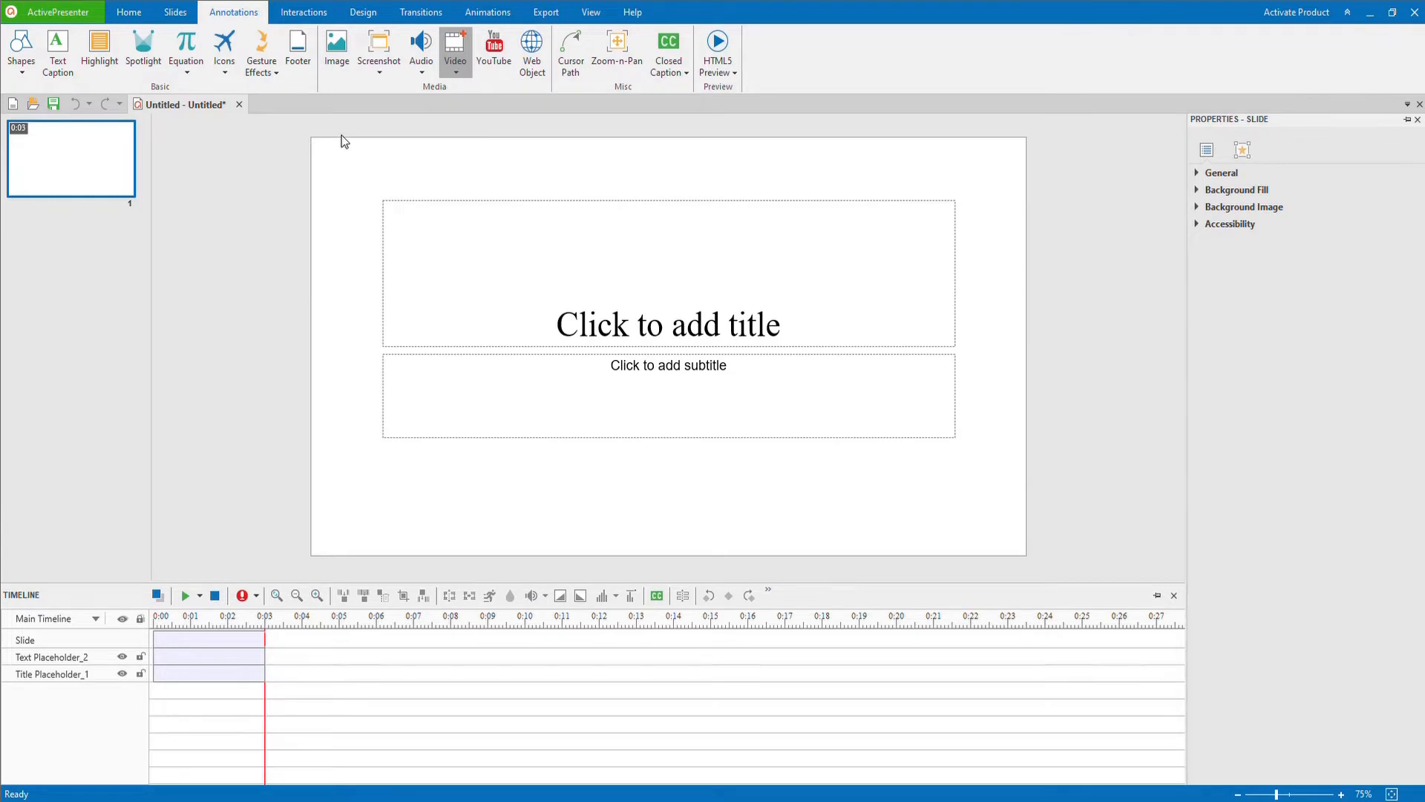
{"action": "left_click", "coordinate": [50, 238]}
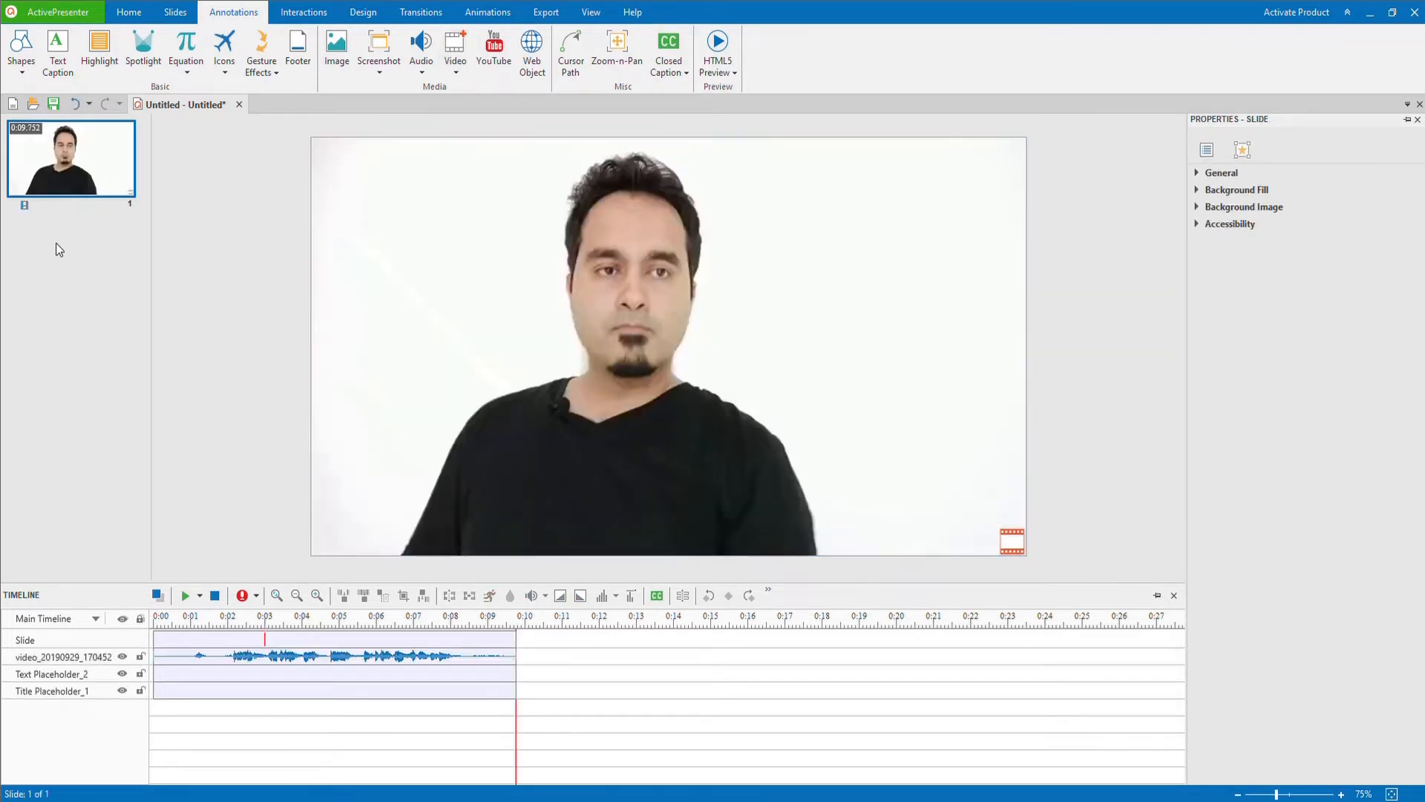
{"action": "key", "text": "Return"}
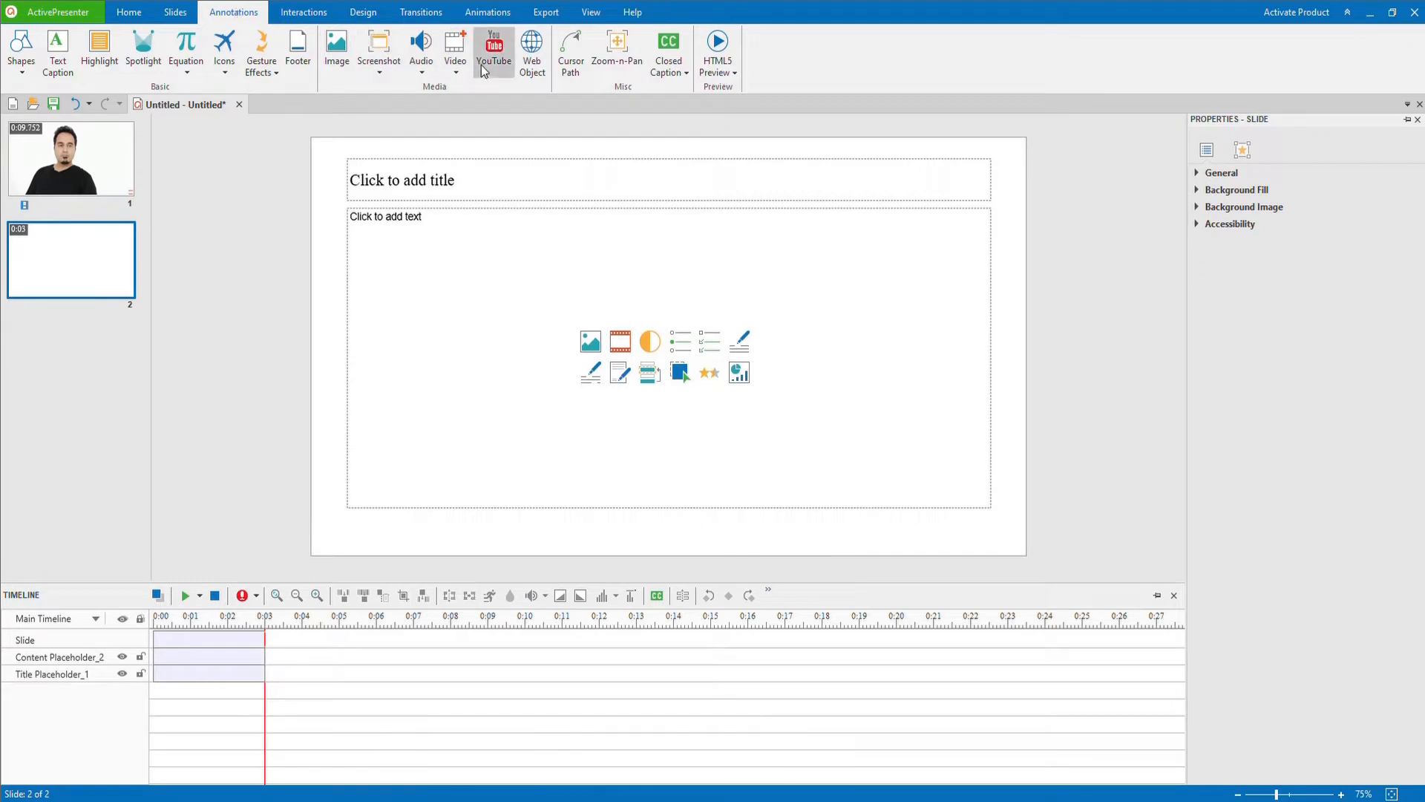
{"action": "left_click", "coordinate": [458, 60]}
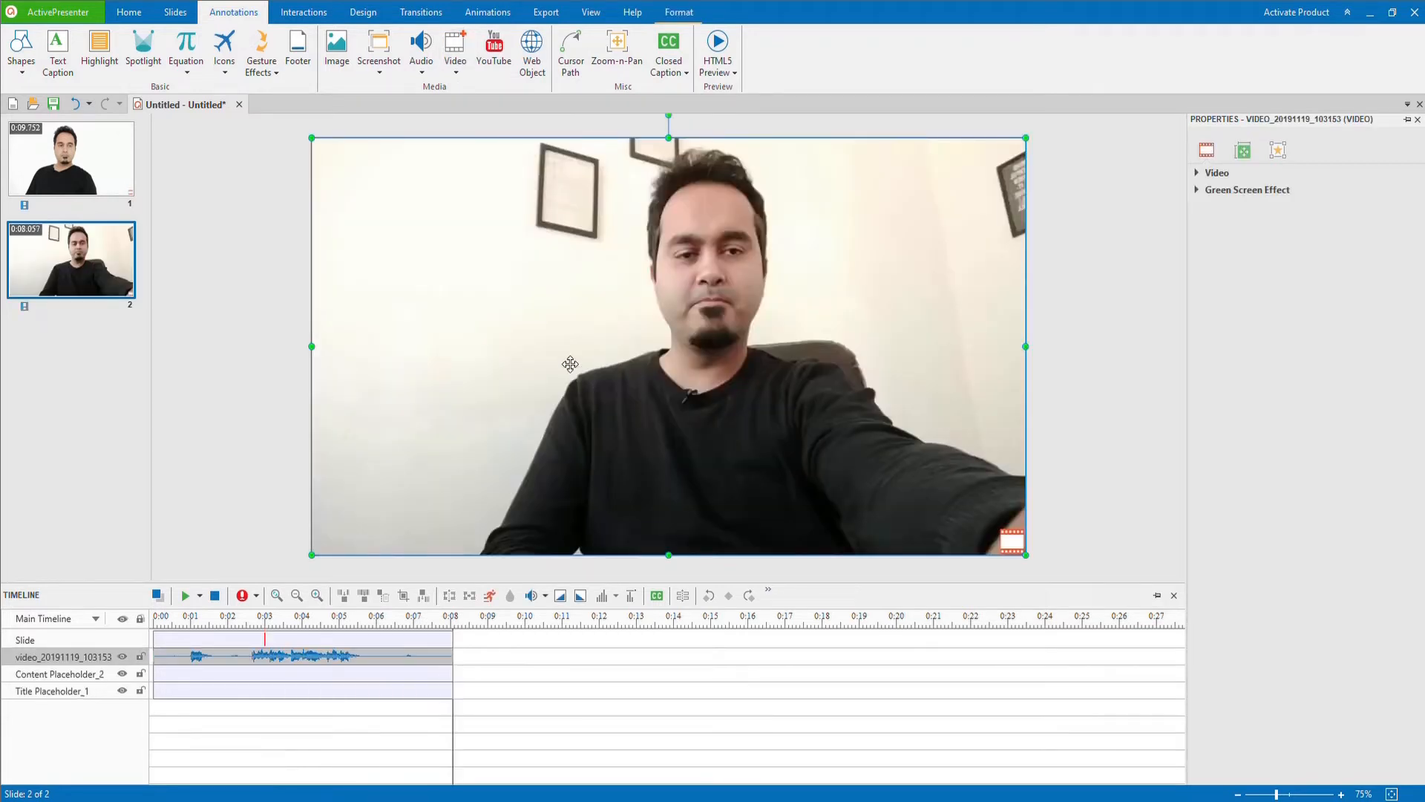
Step: Add a new slide ahead of the two video slides and insert the "How Gary V & Grant Cardone Helped me Start my Personal Brand" image
{"action": "left_click", "coordinate": [38, 361]}
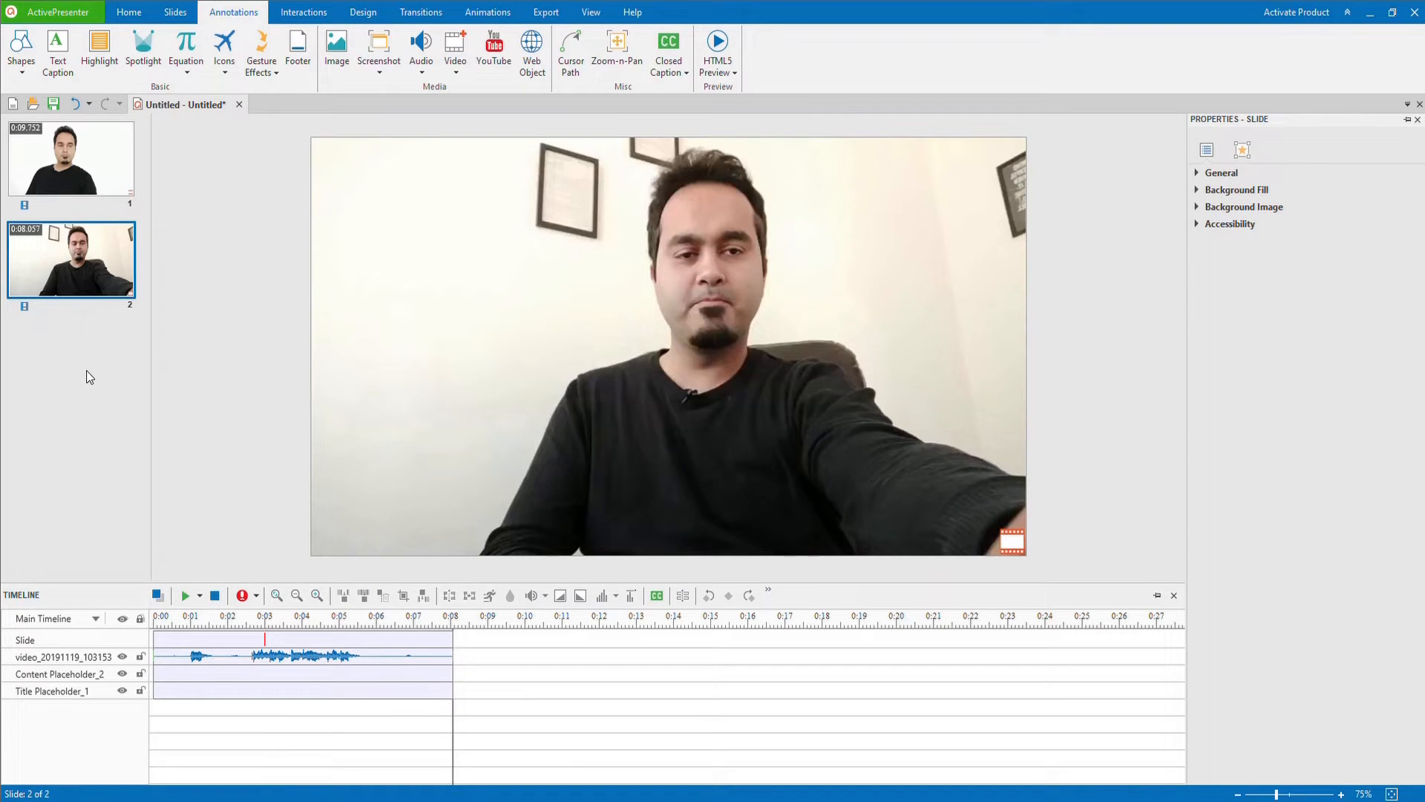
{"action": "key", "text": "Return"}
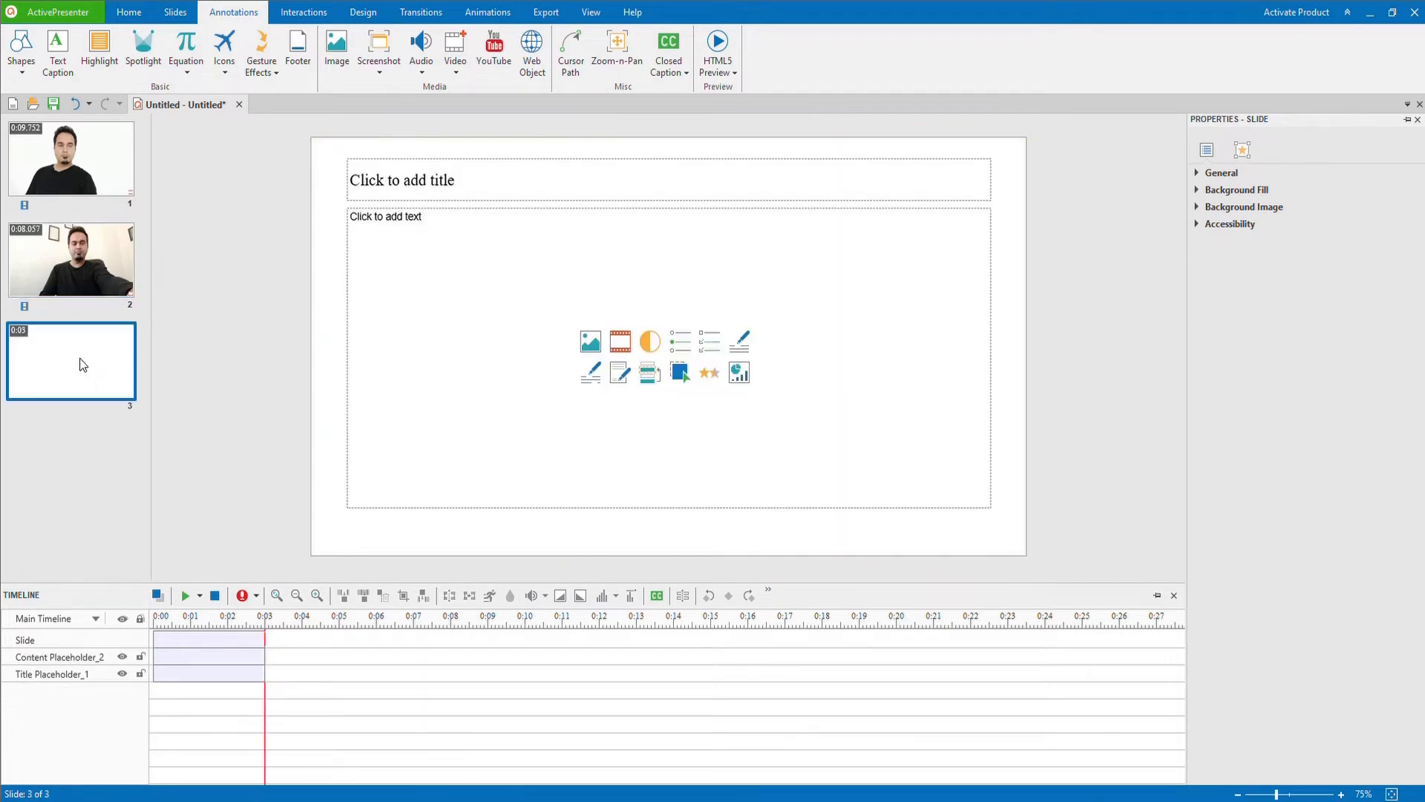
{"action": "left_click_drag", "start_coordinate": [79, 358], "coordinate": [87, 251]}
{"action": "left_click", "coordinate": [87, 178]}
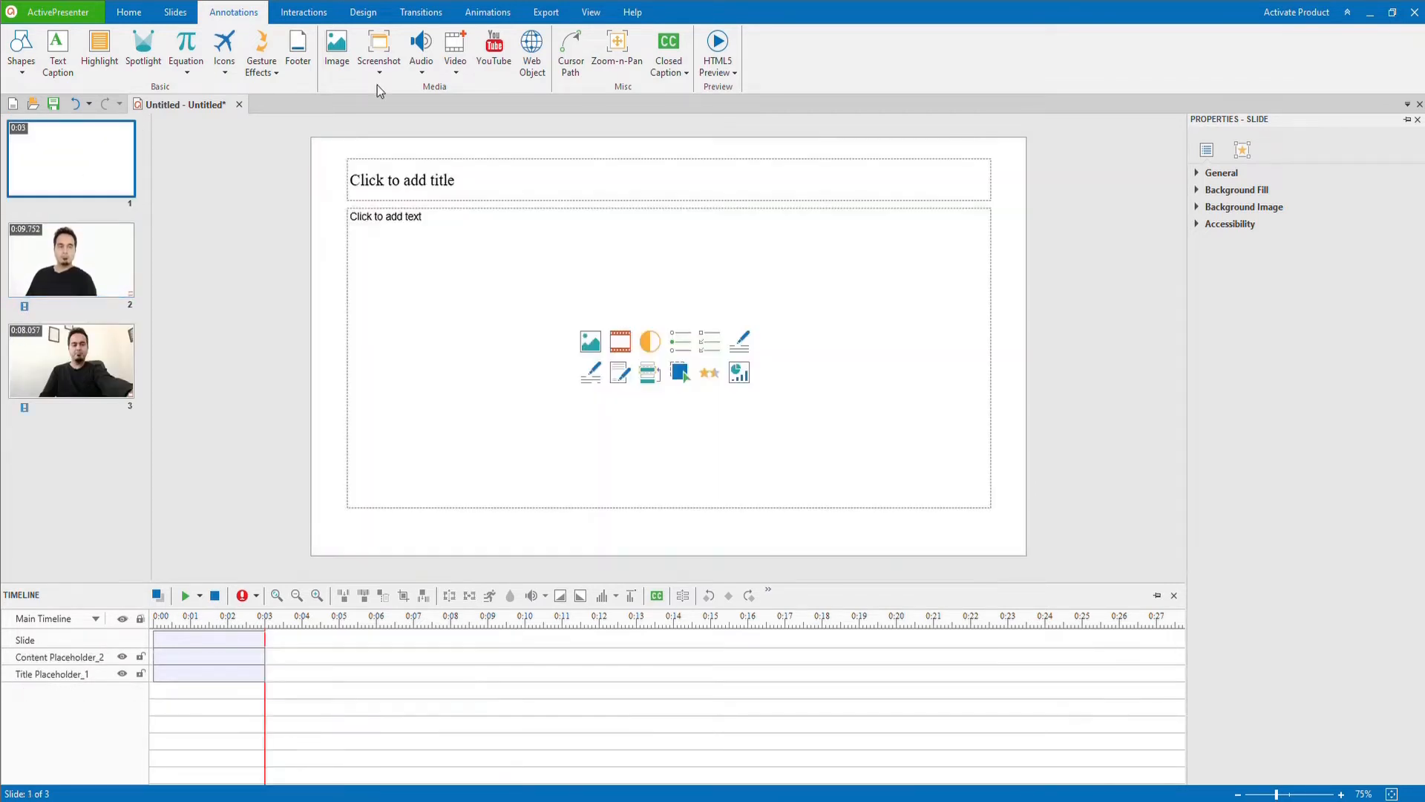
{"action": "left_click", "coordinate": [336, 50]}
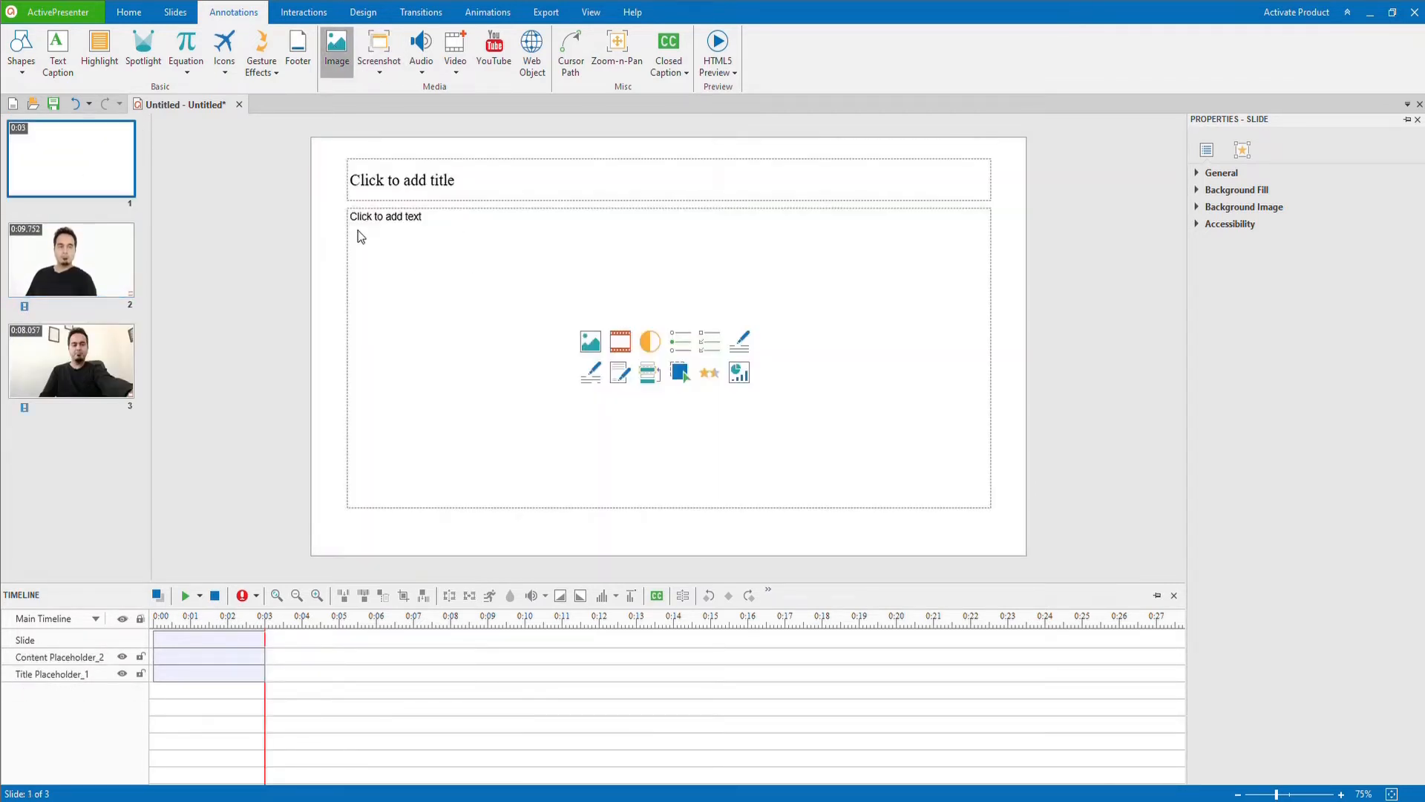
{"action": "double_click", "coordinate": [271, 146]}
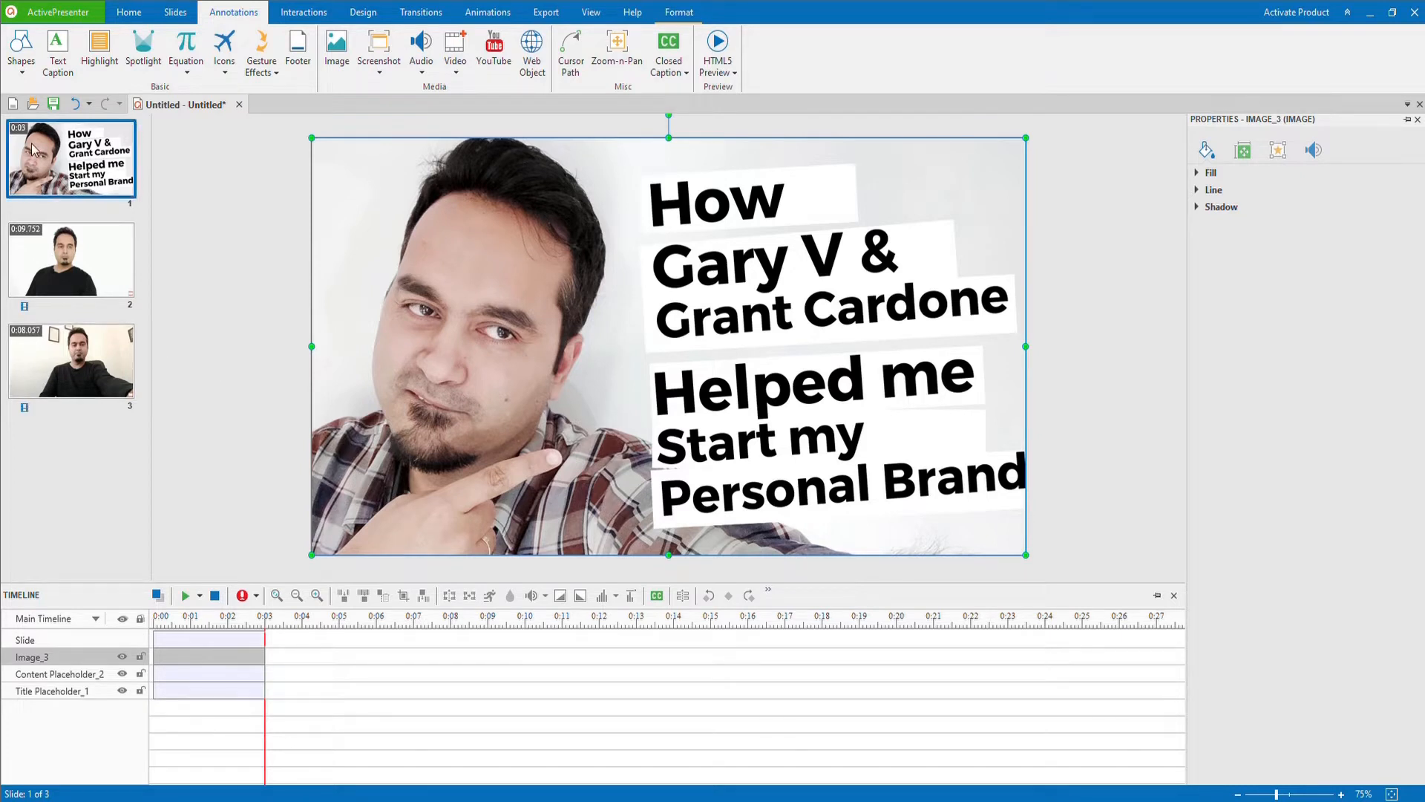
Step: Look over the two video slides and play back the video on slide 2
{"action": "left_click", "coordinate": [58, 261]}
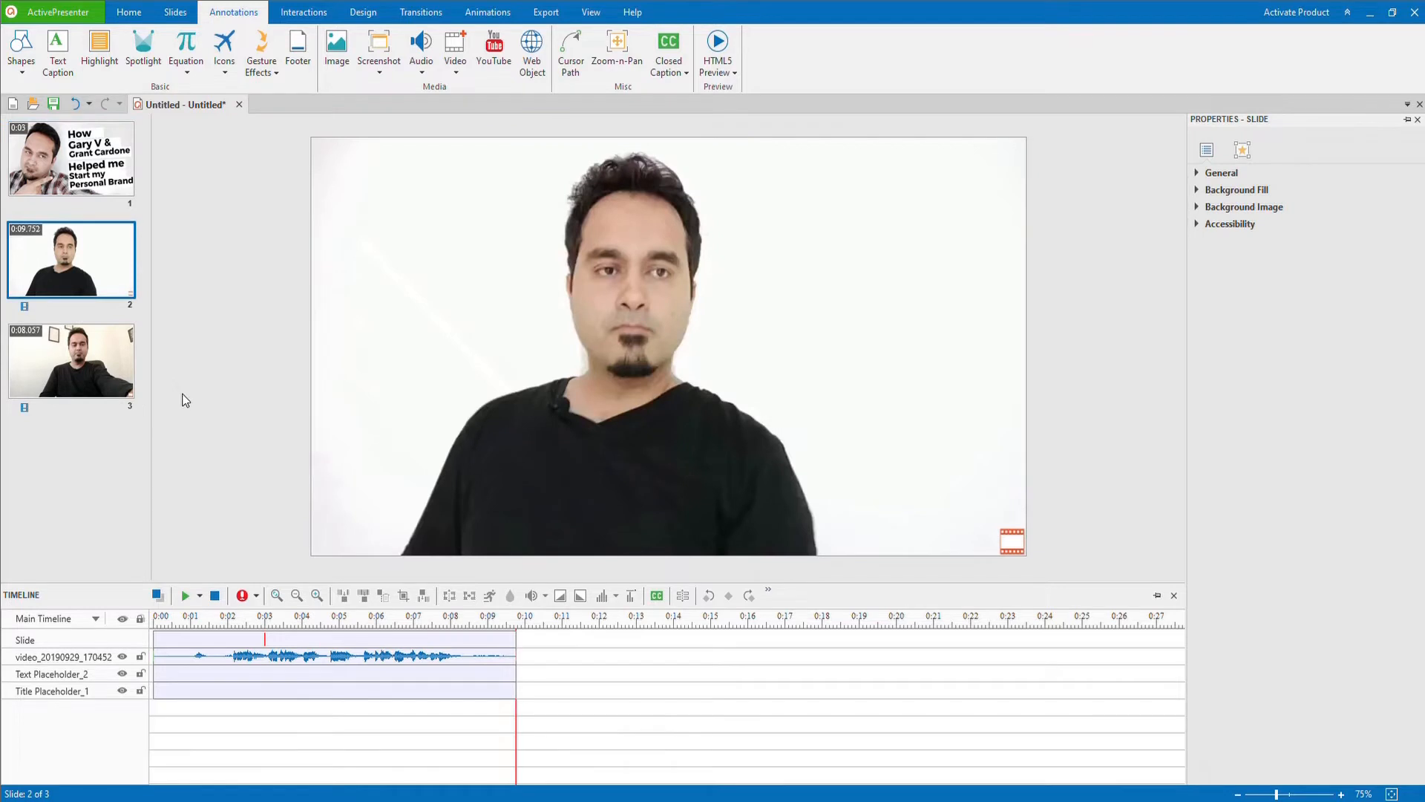
{"action": "left_click", "coordinate": [69, 360]}
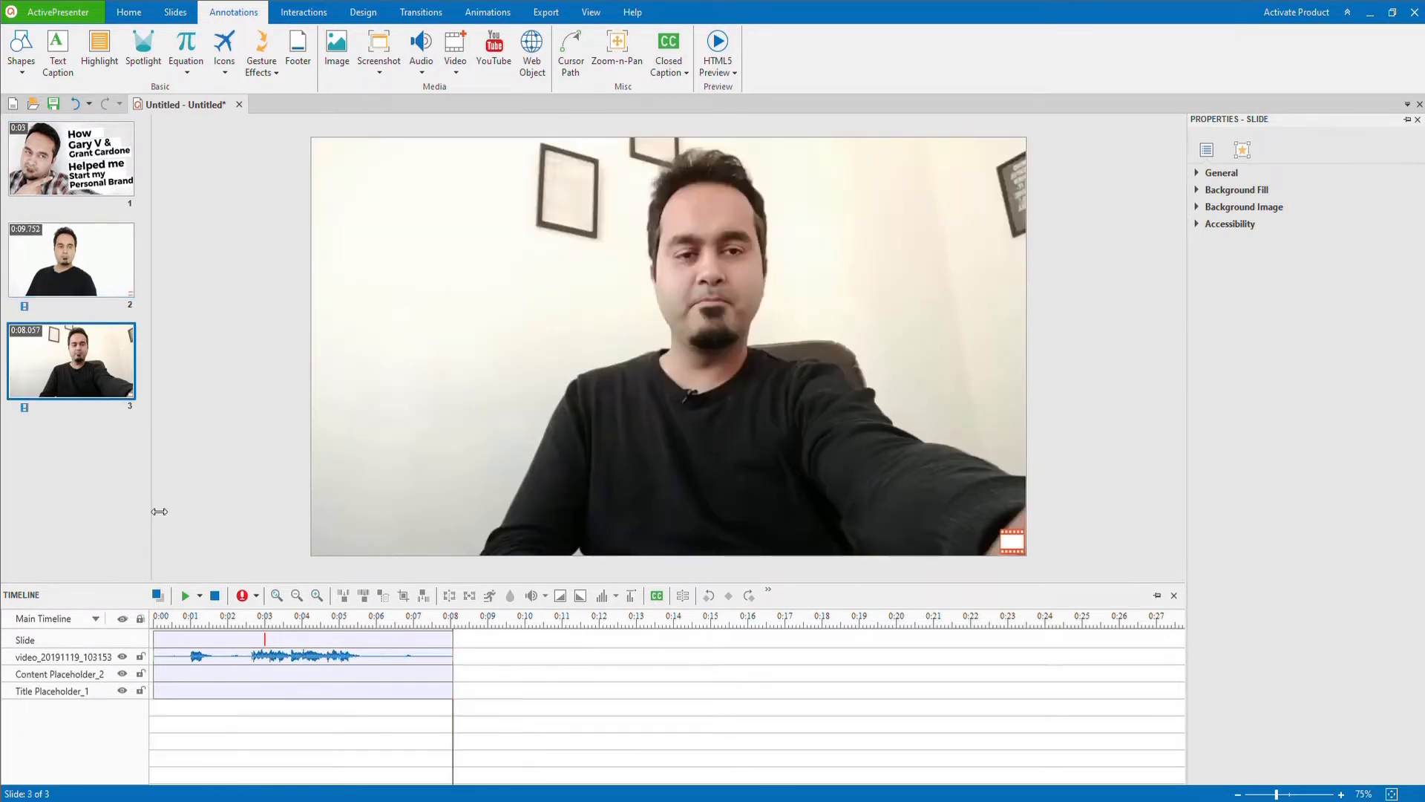
{"action": "left_click", "coordinate": [98, 264]}
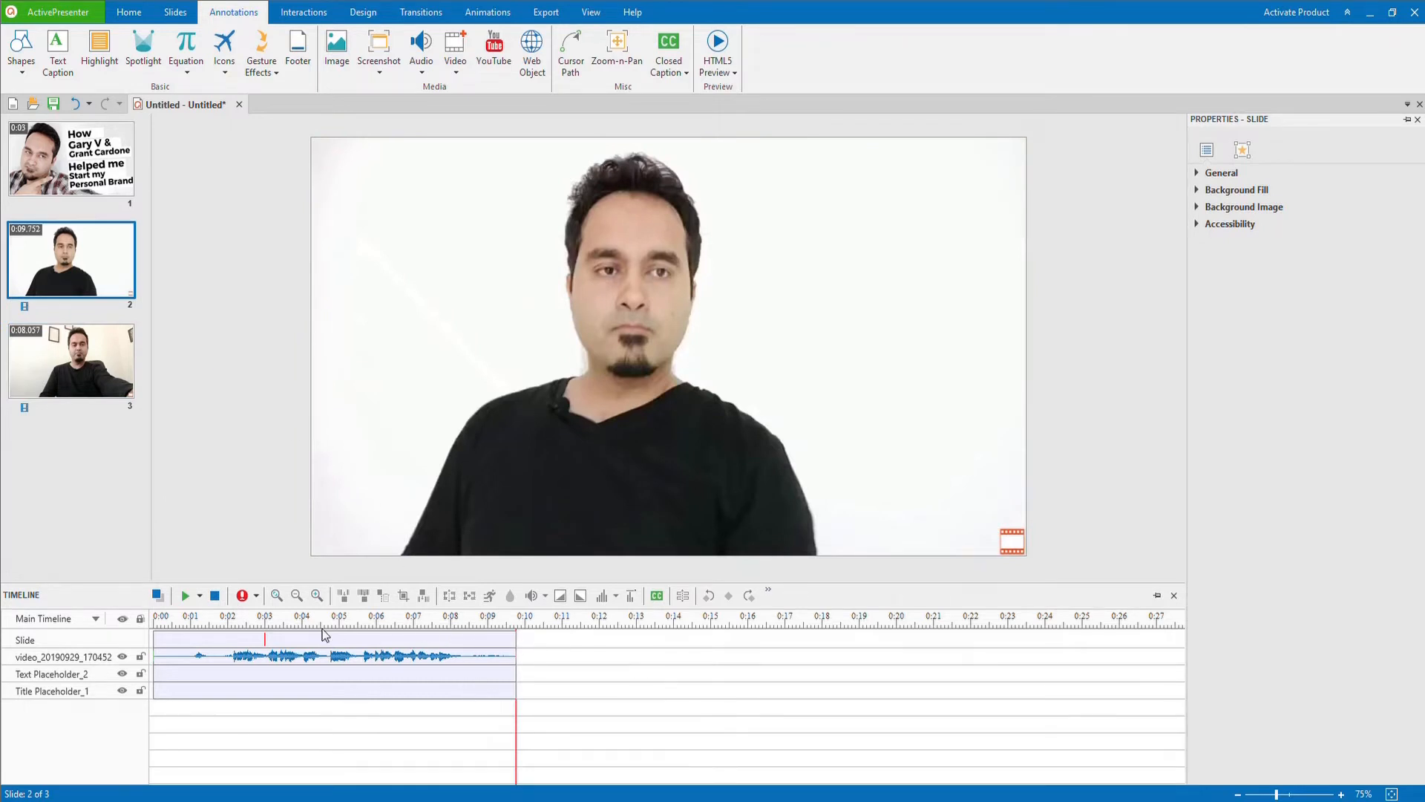
{"action": "left_click", "coordinate": [185, 595]}
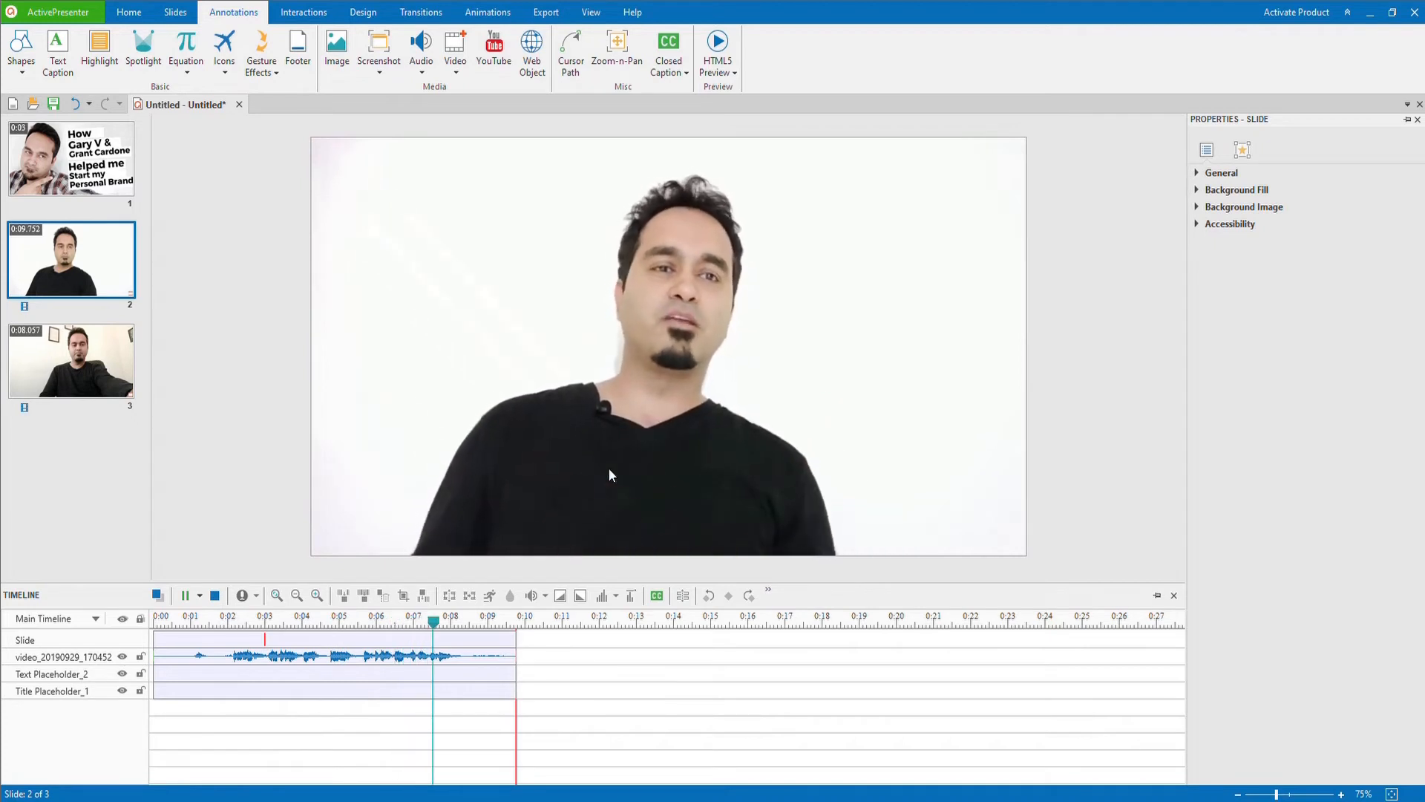
{"action": "left_click", "coordinate": [216, 596]}
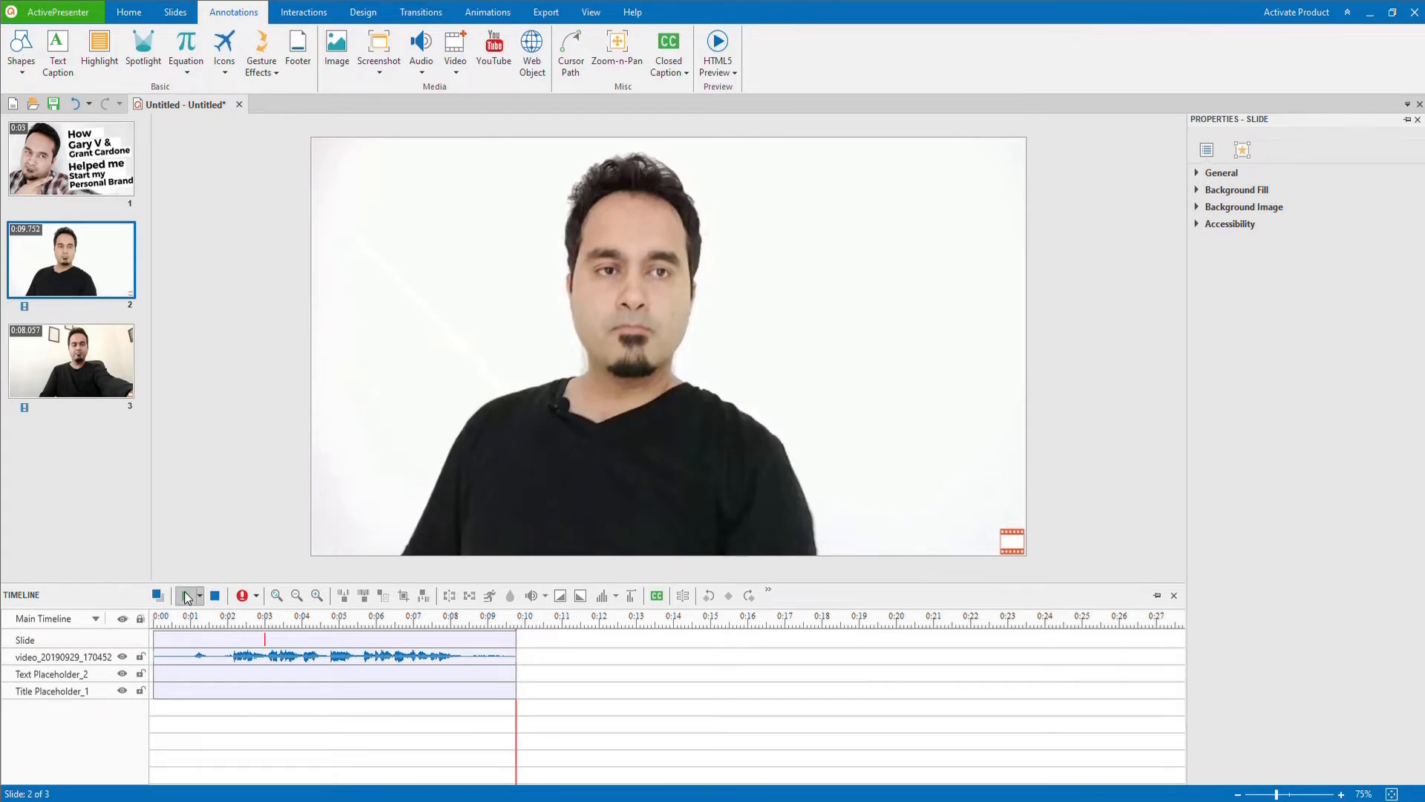
Step: Select slide 2's timeline from about 5.58 s to the end and delete that range from the video
{"action": "left_click", "coordinate": [186, 597]}
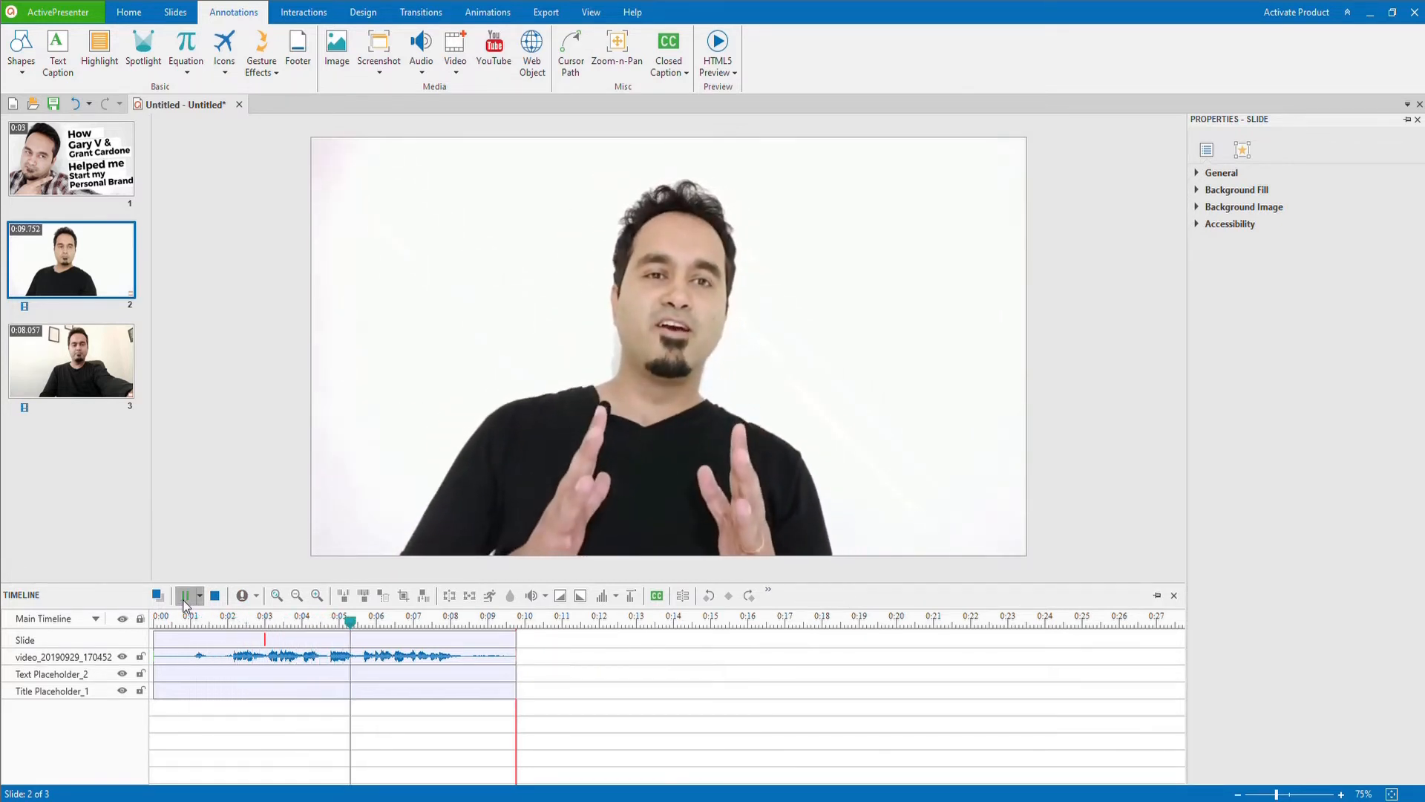
{"action": "left_click", "coordinate": [185, 597]}
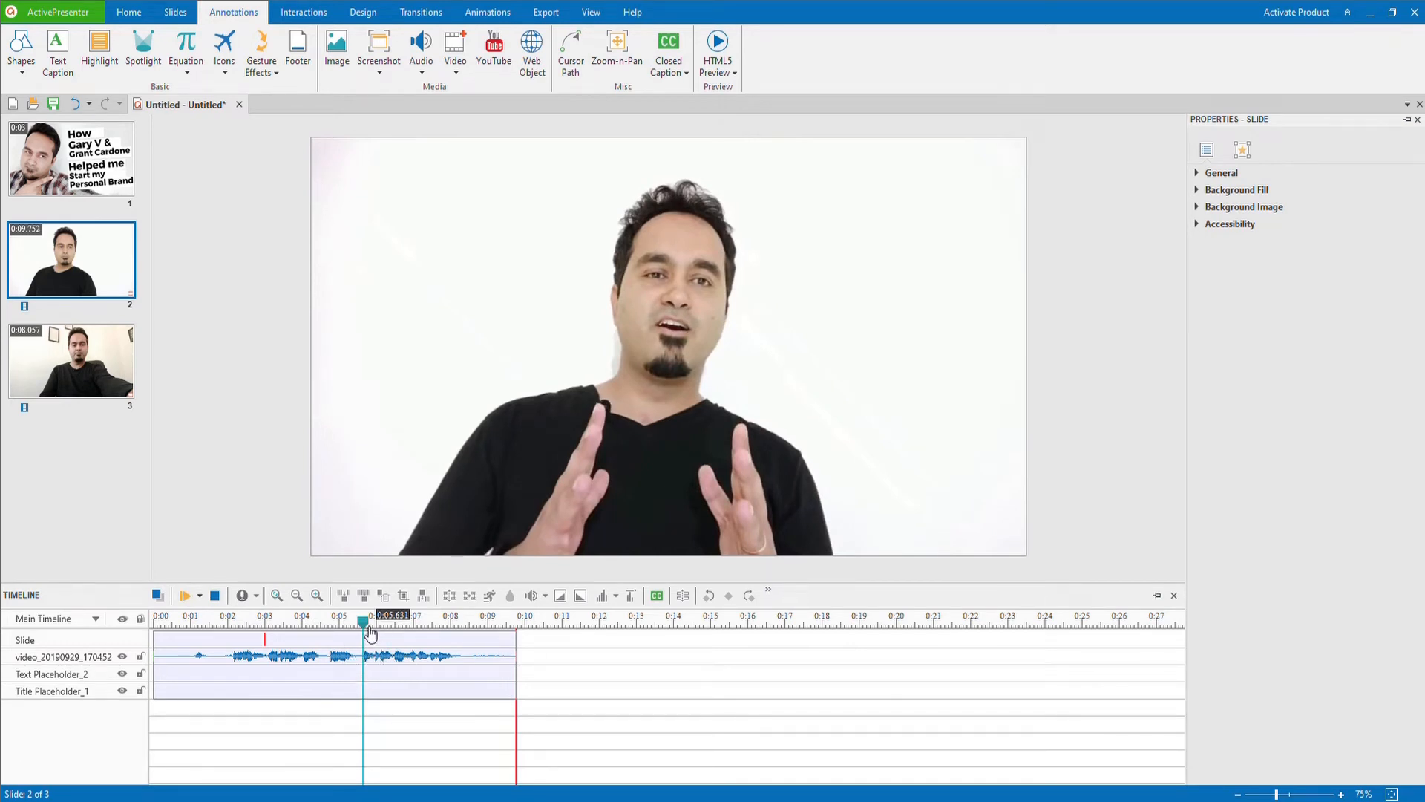
{"action": "left_click_drag", "start_coordinate": [370, 631], "coordinate": [533, 628]}
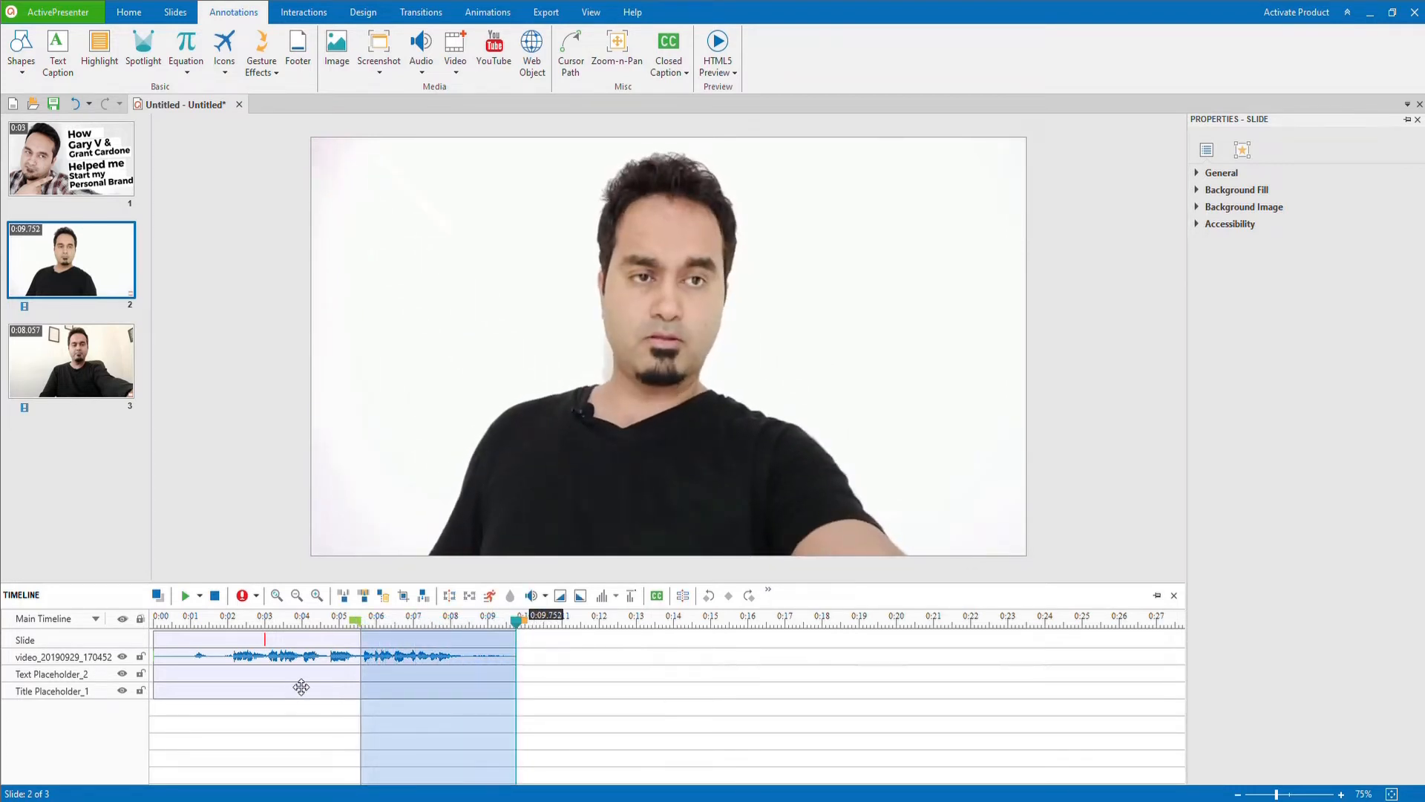
{"action": "left_click", "coordinate": [384, 596]}
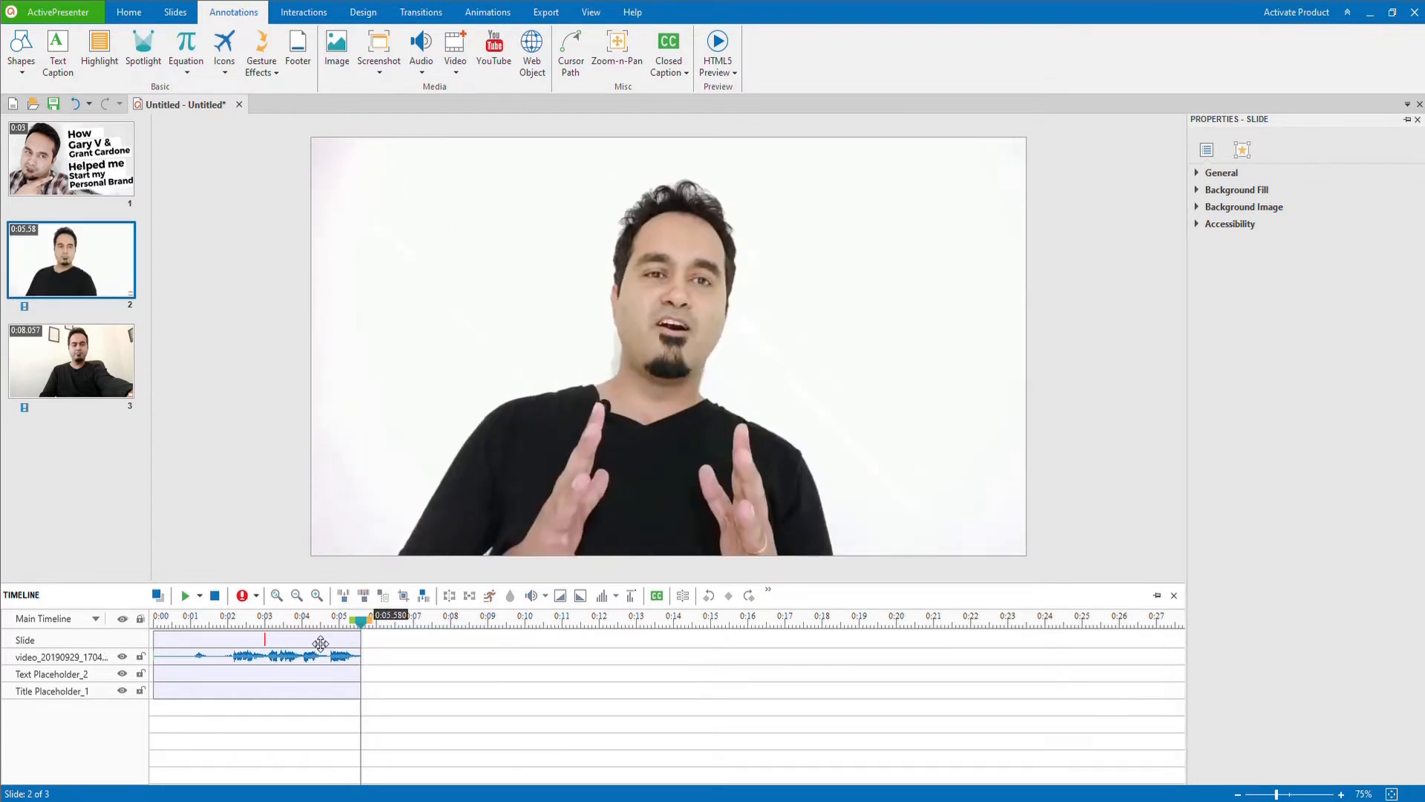
Step: Delete the silent range from about 1.64 s to 2.52 s in slide 3's video
{"action": "left_click", "coordinate": [65, 365]}
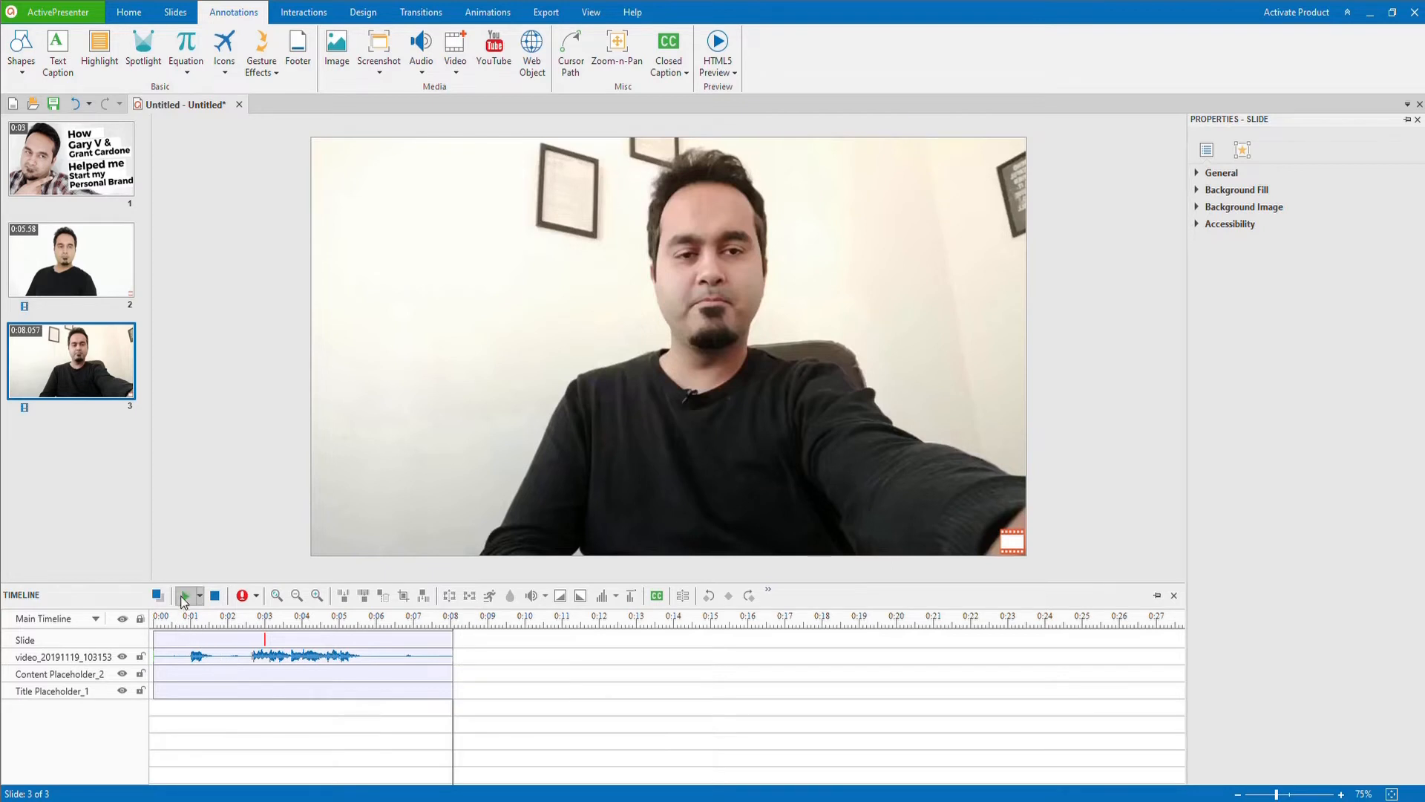
{"action": "left_click", "coordinate": [183, 597]}
{"action": "left_click", "coordinate": [221, 621]}
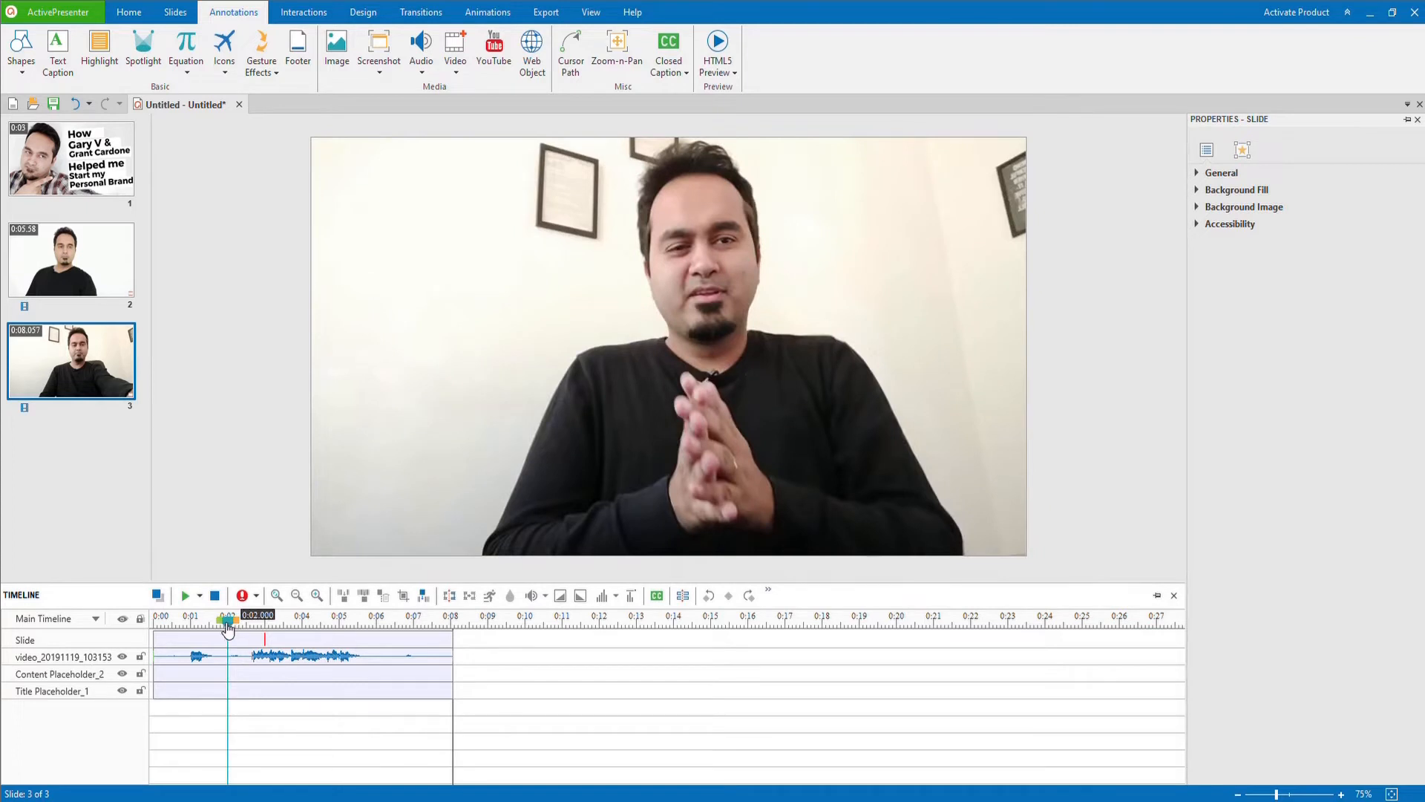
{"action": "left_click_drag", "start_coordinate": [221, 625], "coordinate": [219, 627]}
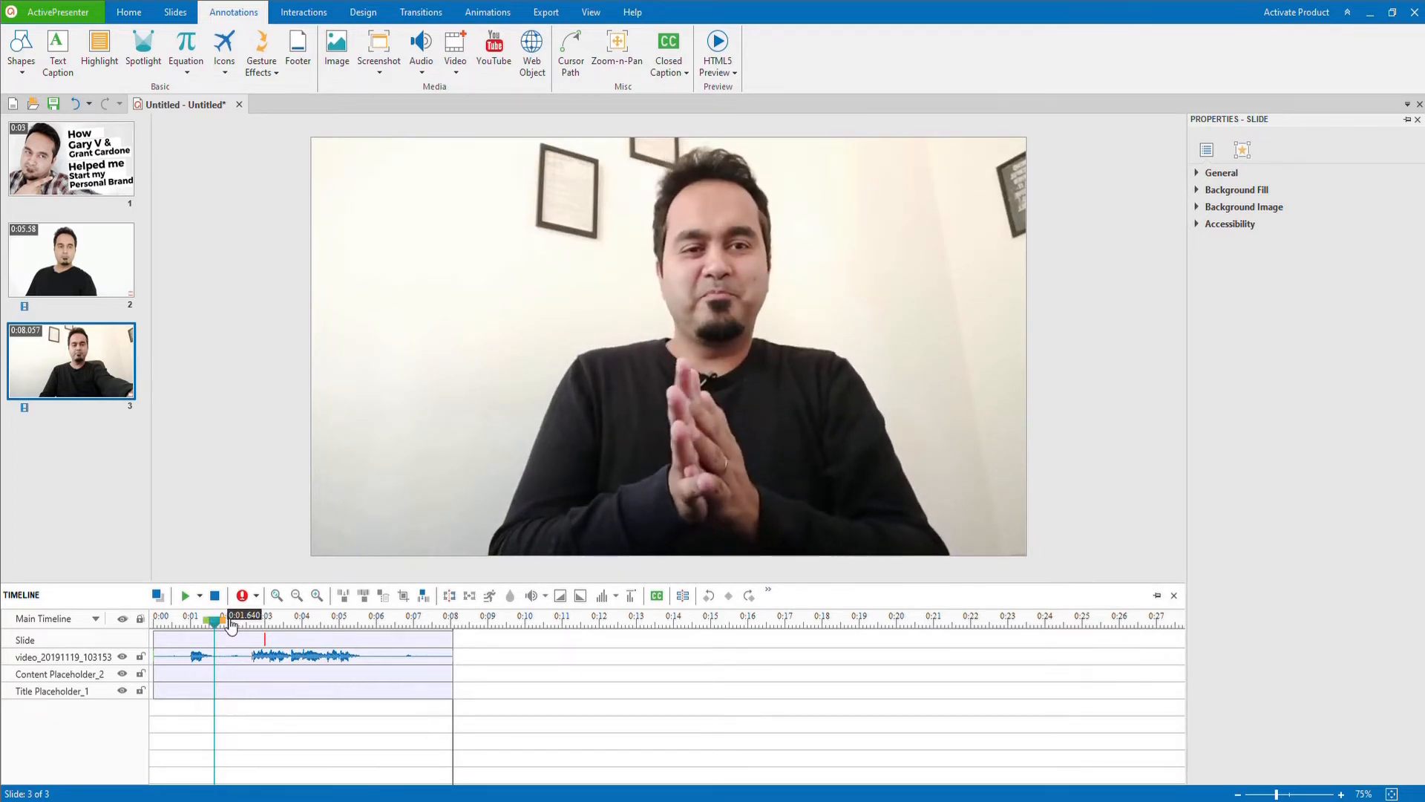
{"action": "left_click_drag", "start_coordinate": [231, 625], "coordinate": [264, 627]}
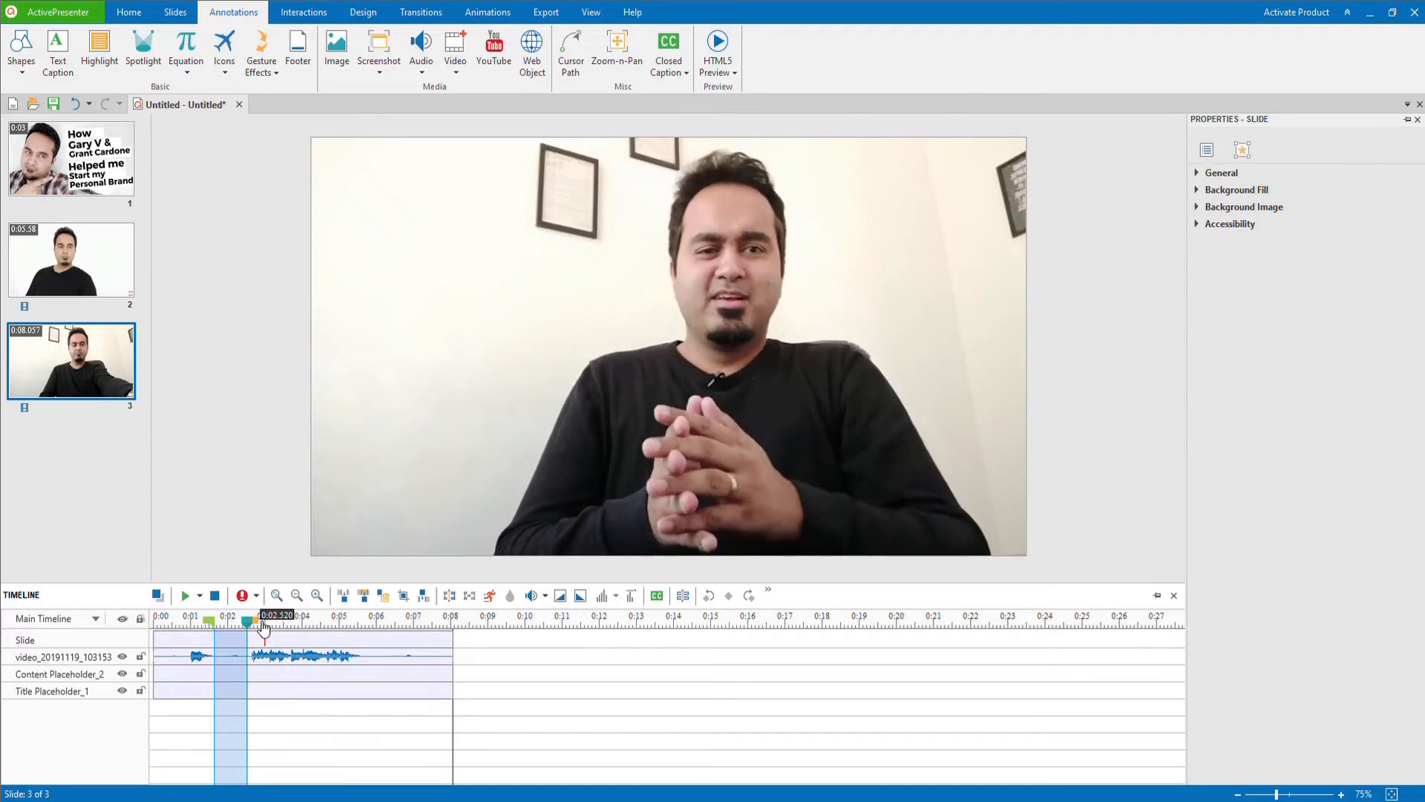
{"action": "left_click", "coordinate": [382, 597]}
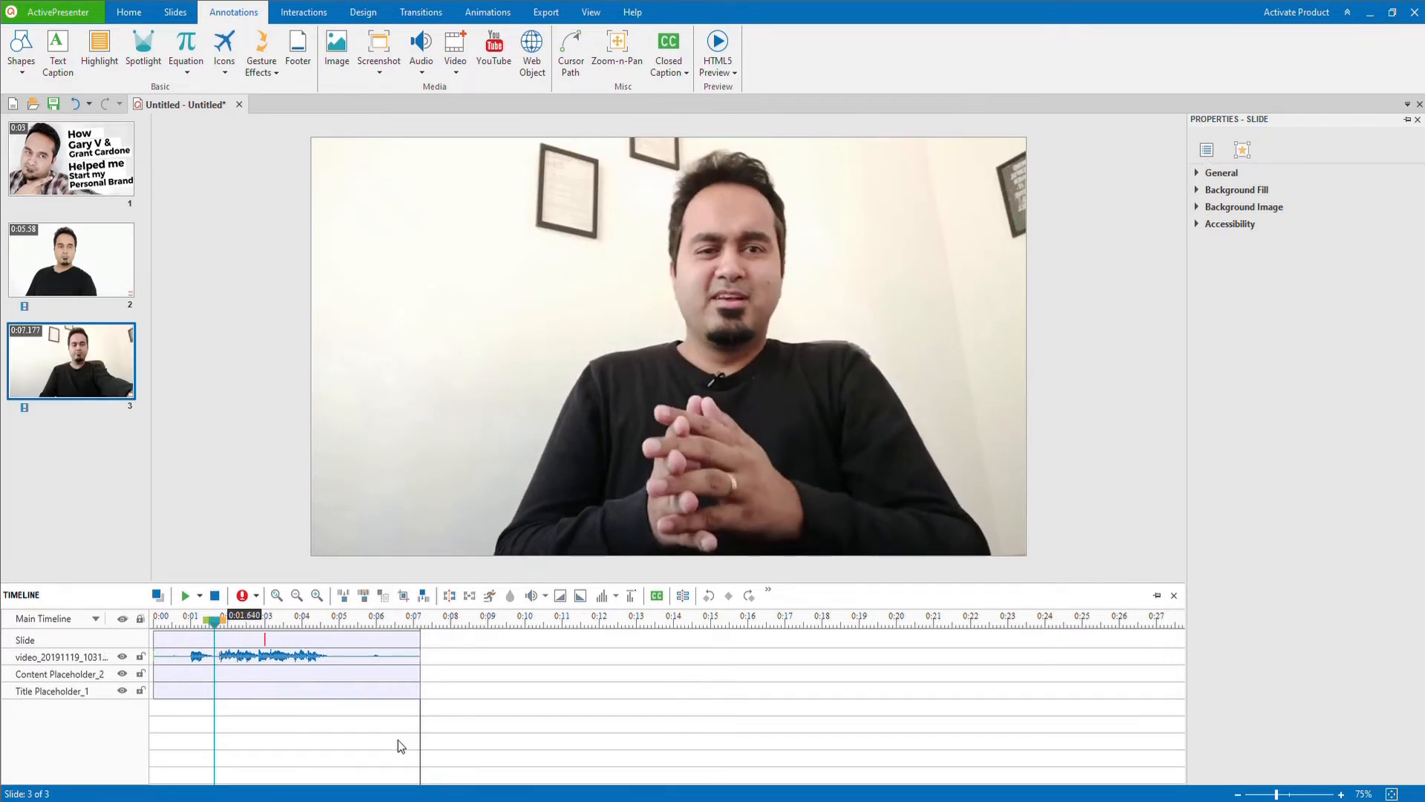
Step: Delete the end of slide 3's timeline, from about 4.86 s onward
{"action": "left_click", "coordinate": [336, 621]}
{"action": "left_click_drag", "start_coordinate": [338, 626], "coordinate": [441, 637]}
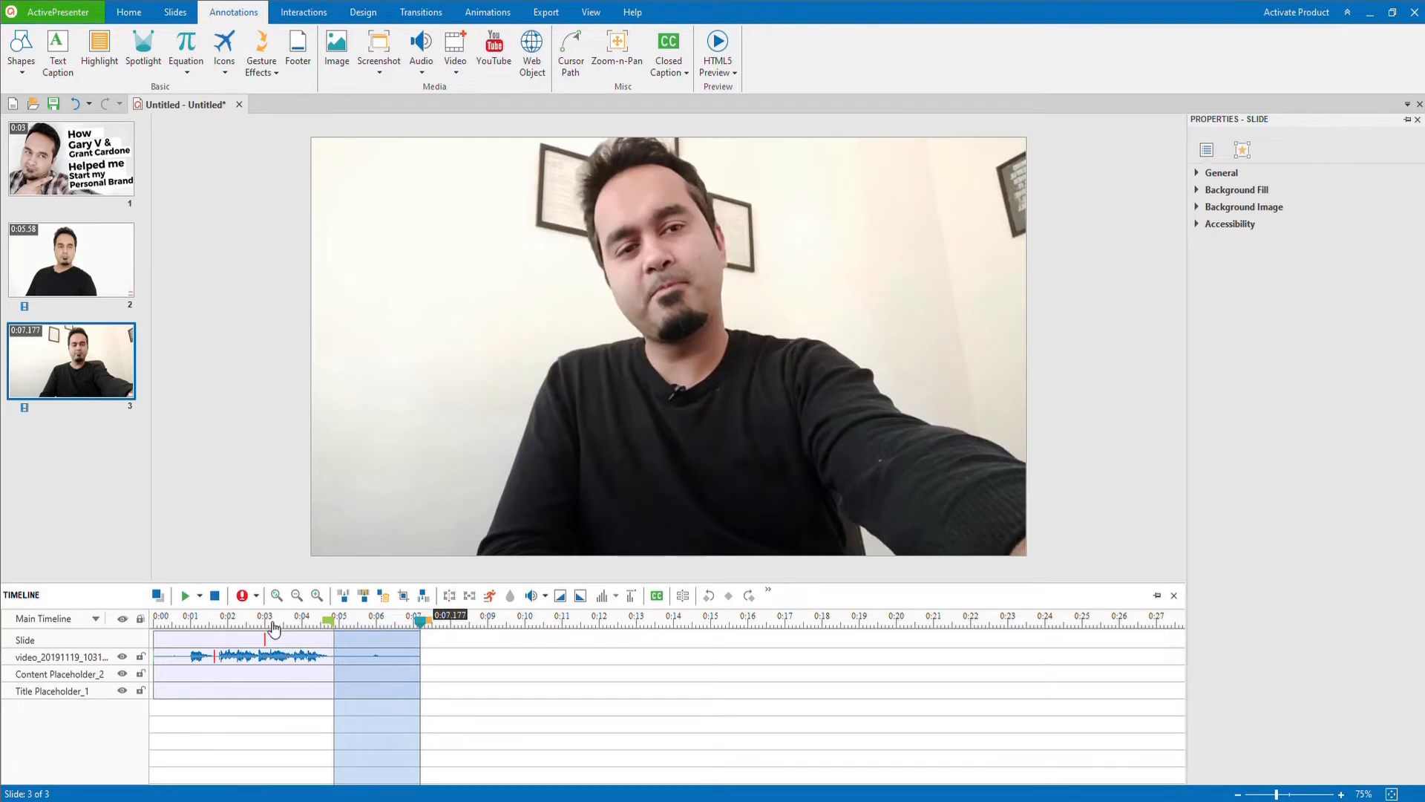
{"action": "left_click", "coordinate": [382, 595]}
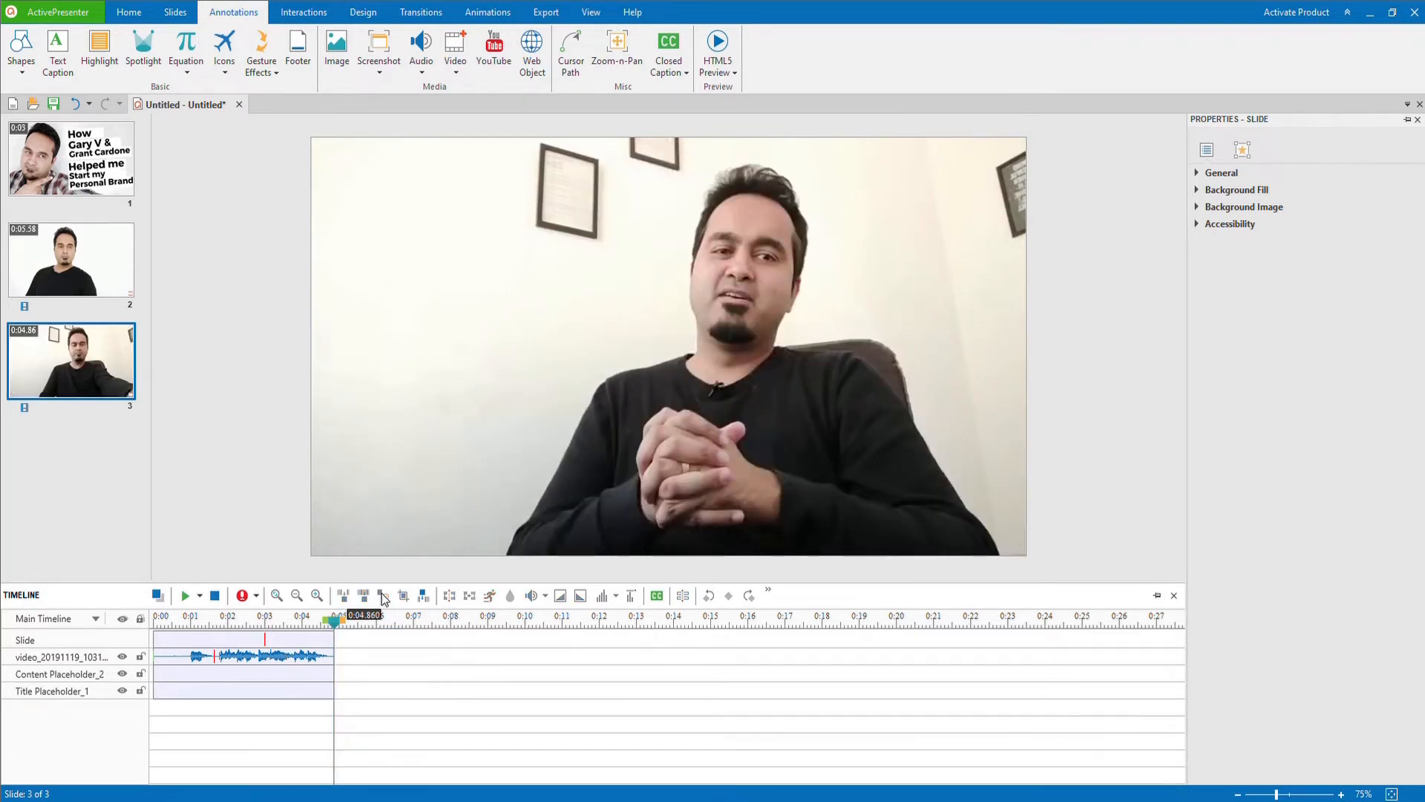
{"action": "left_click", "coordinate": [88, 156]}
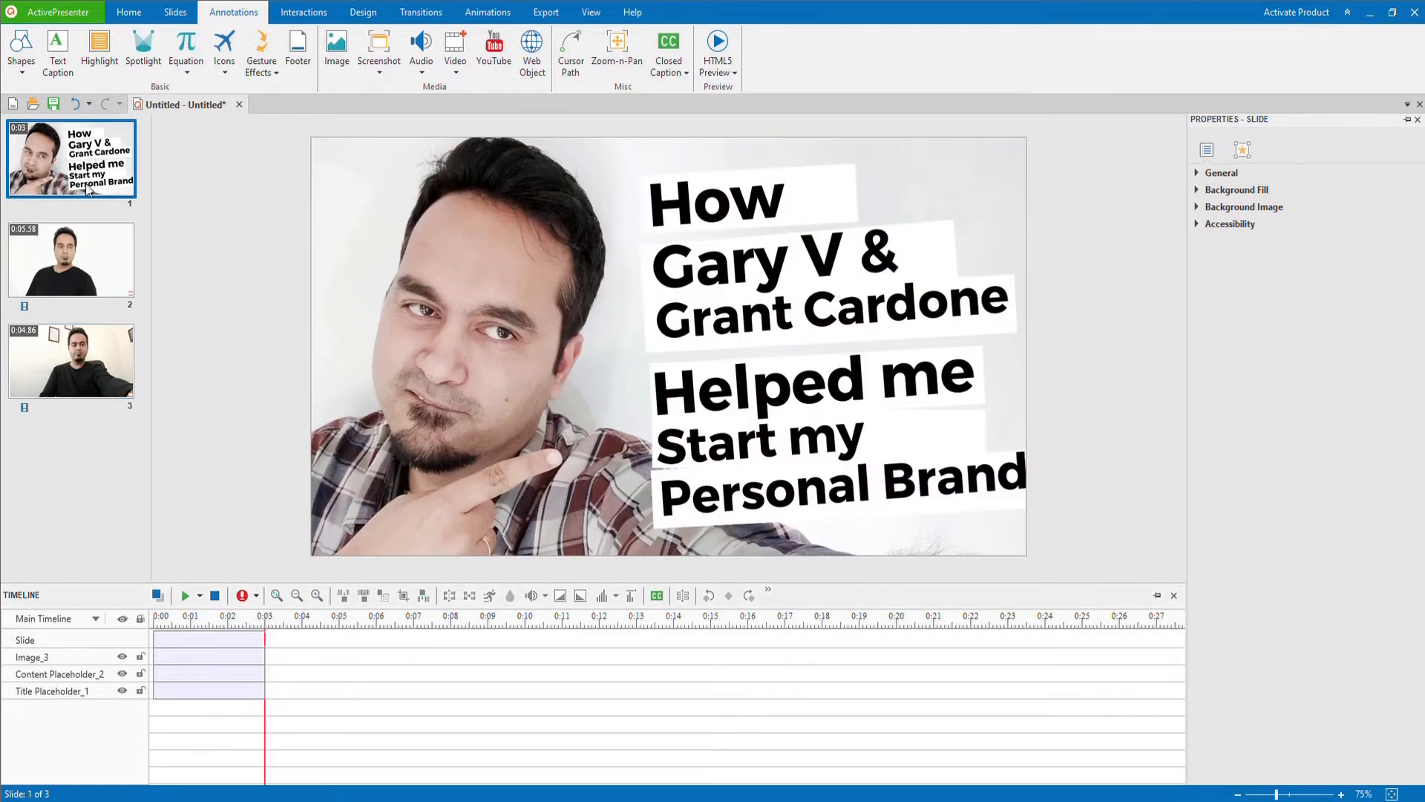
{"action": "left_click", "coordinate": [87, 265]}
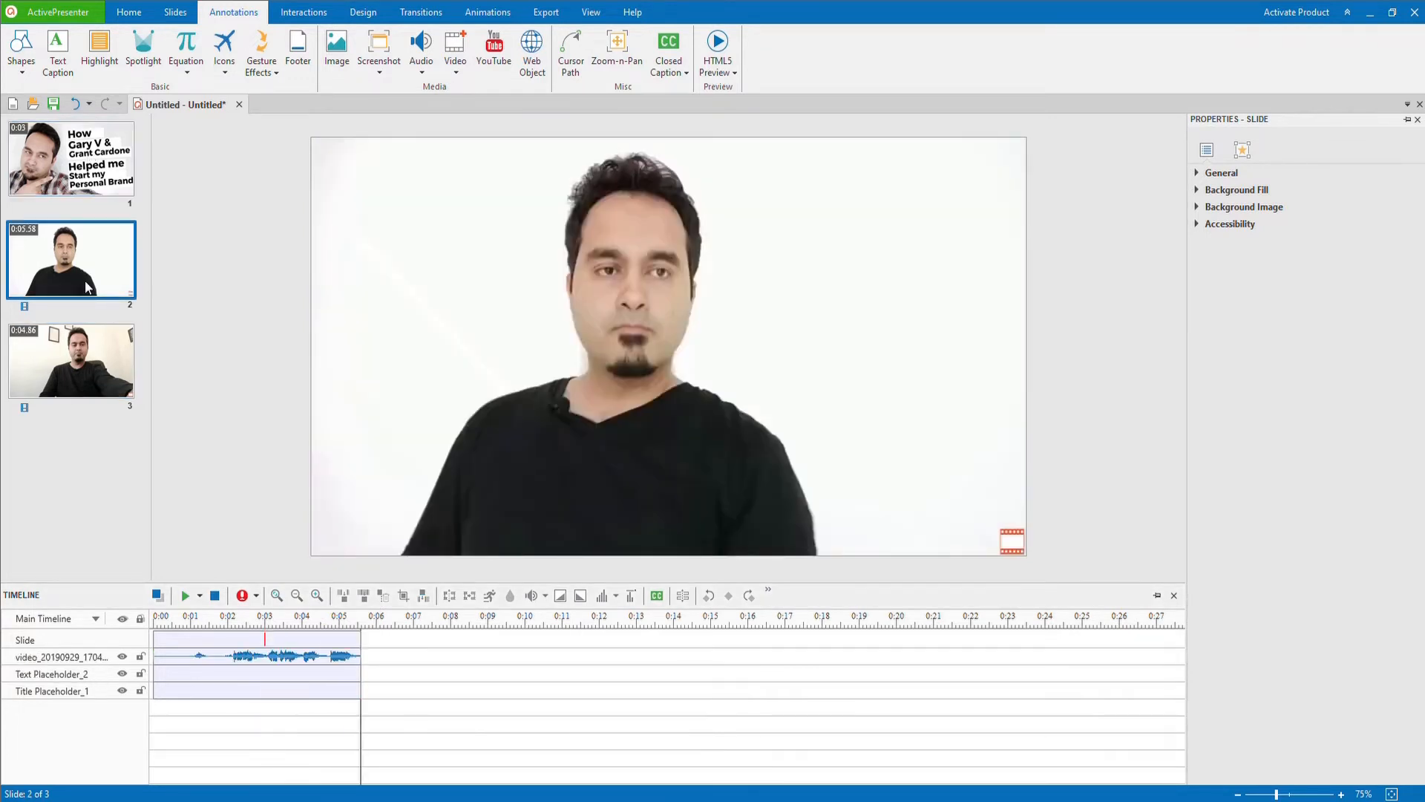
{"action": "left_click", "coordinate": [85, 365]}
{"action": "left_click", "coordinate": [83, 256]}
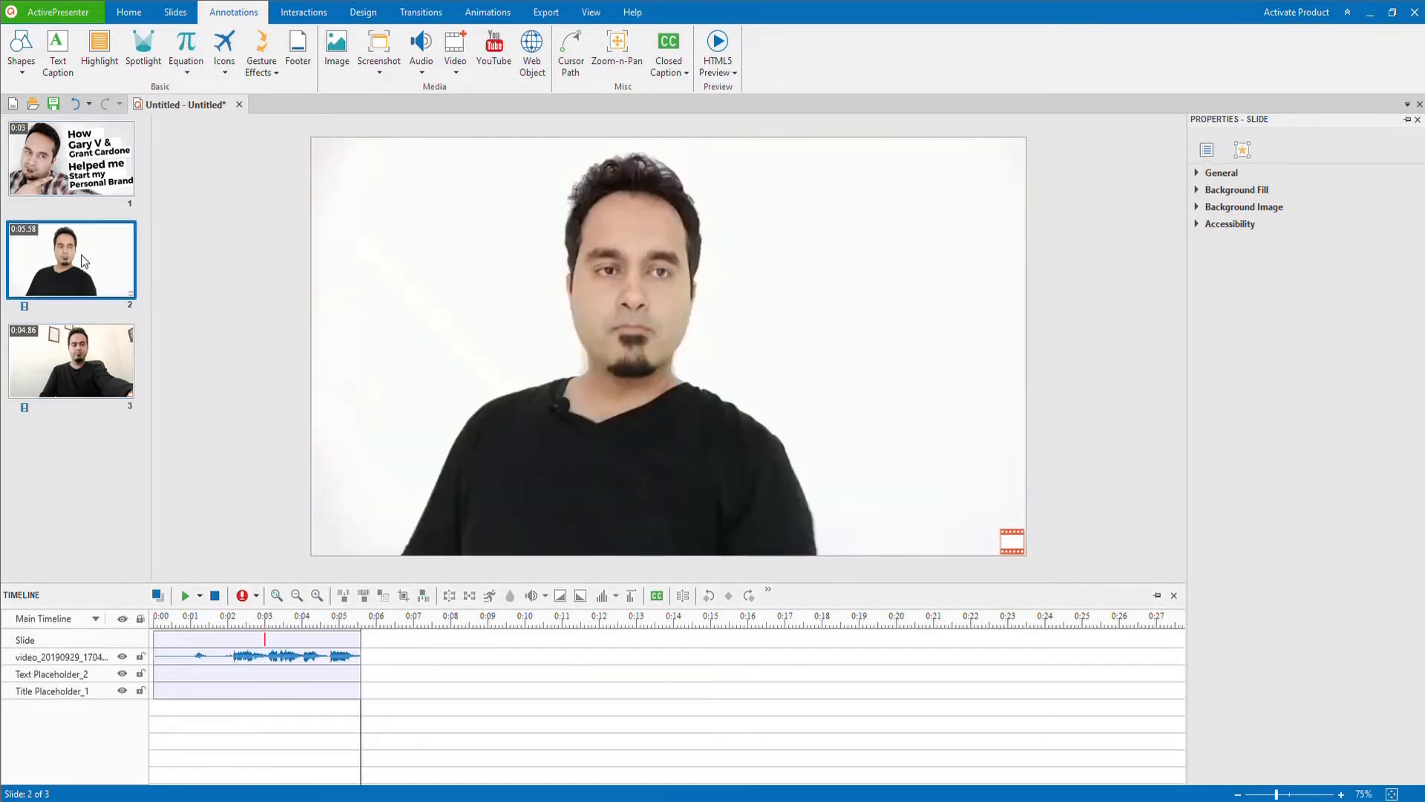
Step: Apply the Fade transition to the title slide and the Wipe transition to slide 2
{"action": "left_click", "coordinate": [84, 182]}
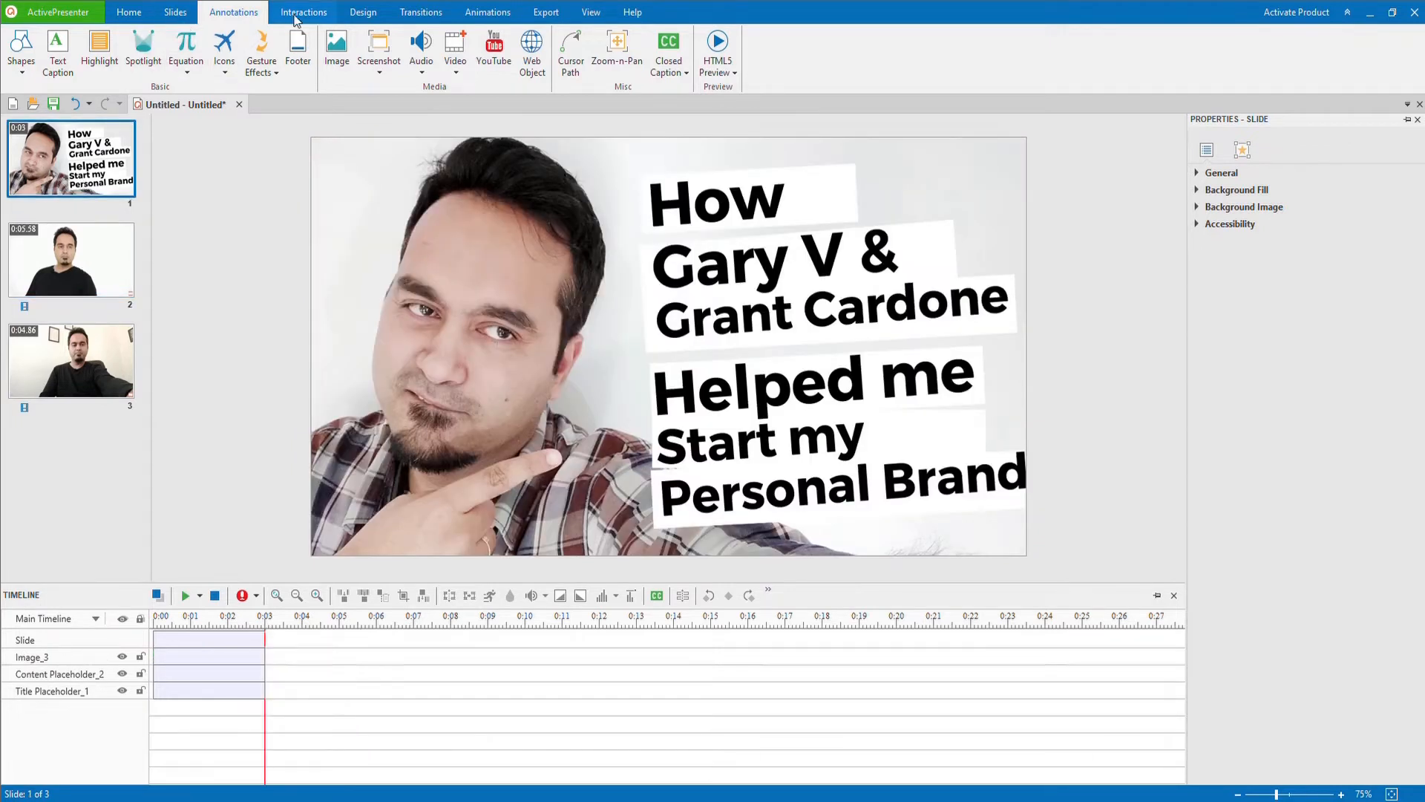
{"action": "left_click", "coordinate": [420, 13]}
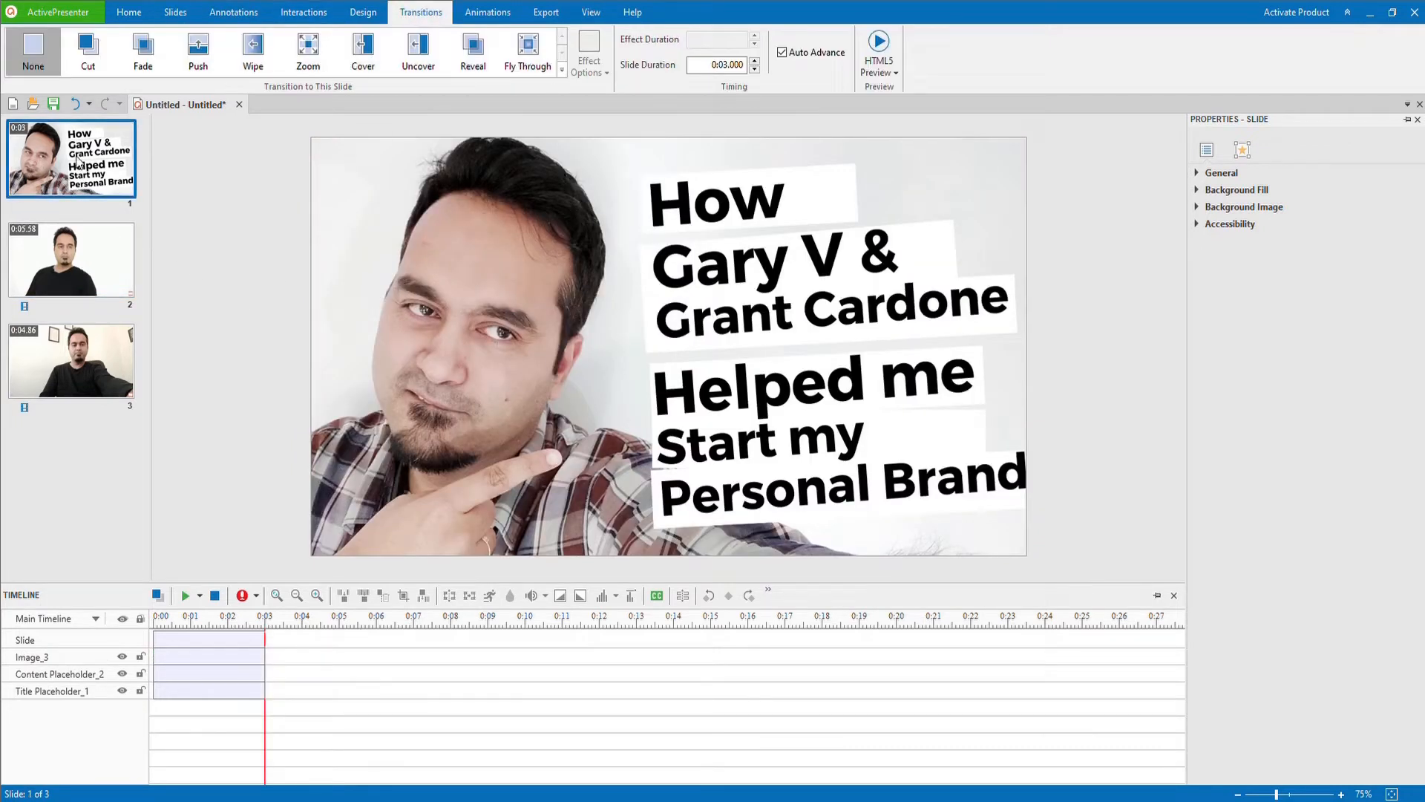
{"action": "left_click", "coordinate": [148, 62]}
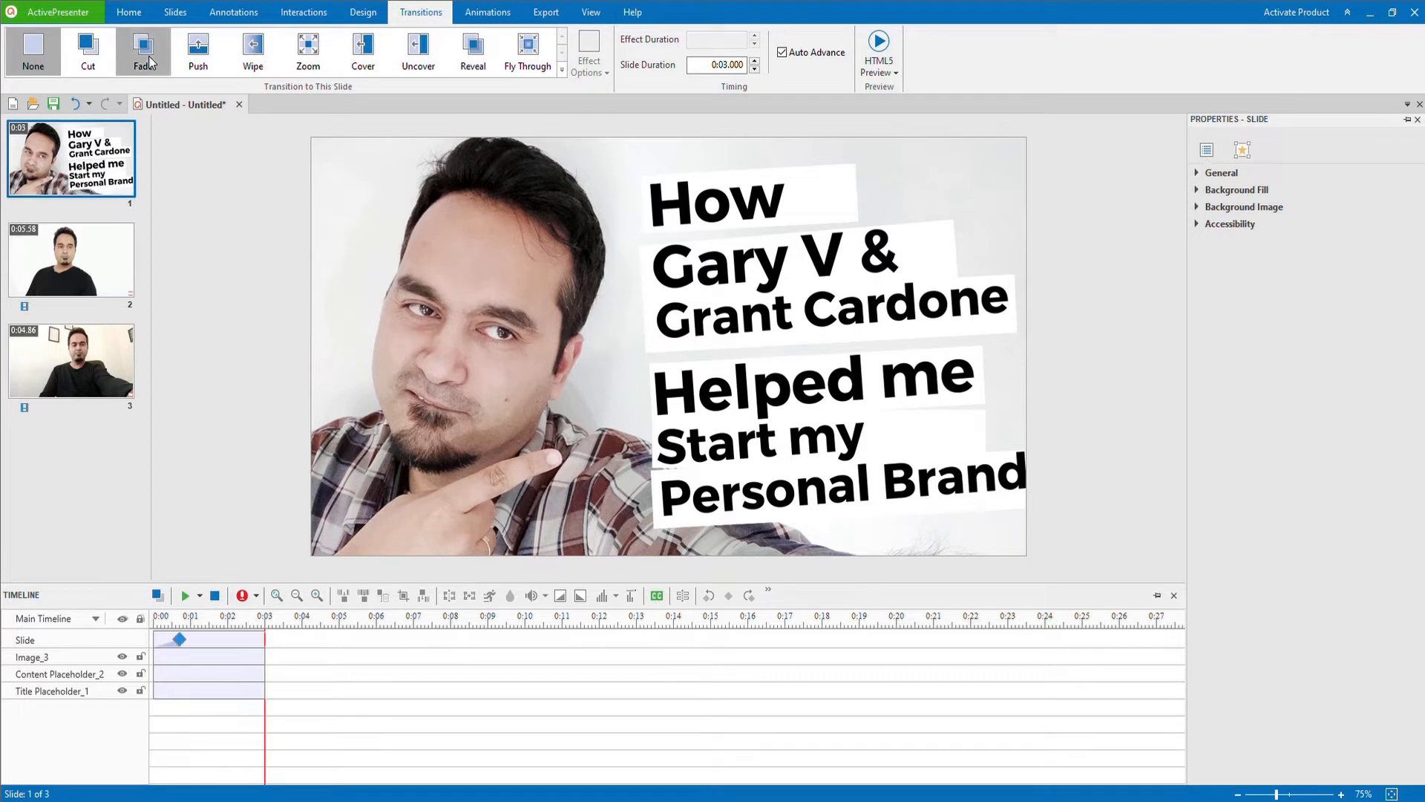
{"action": "left_click", "coordinate": [74, 267]}
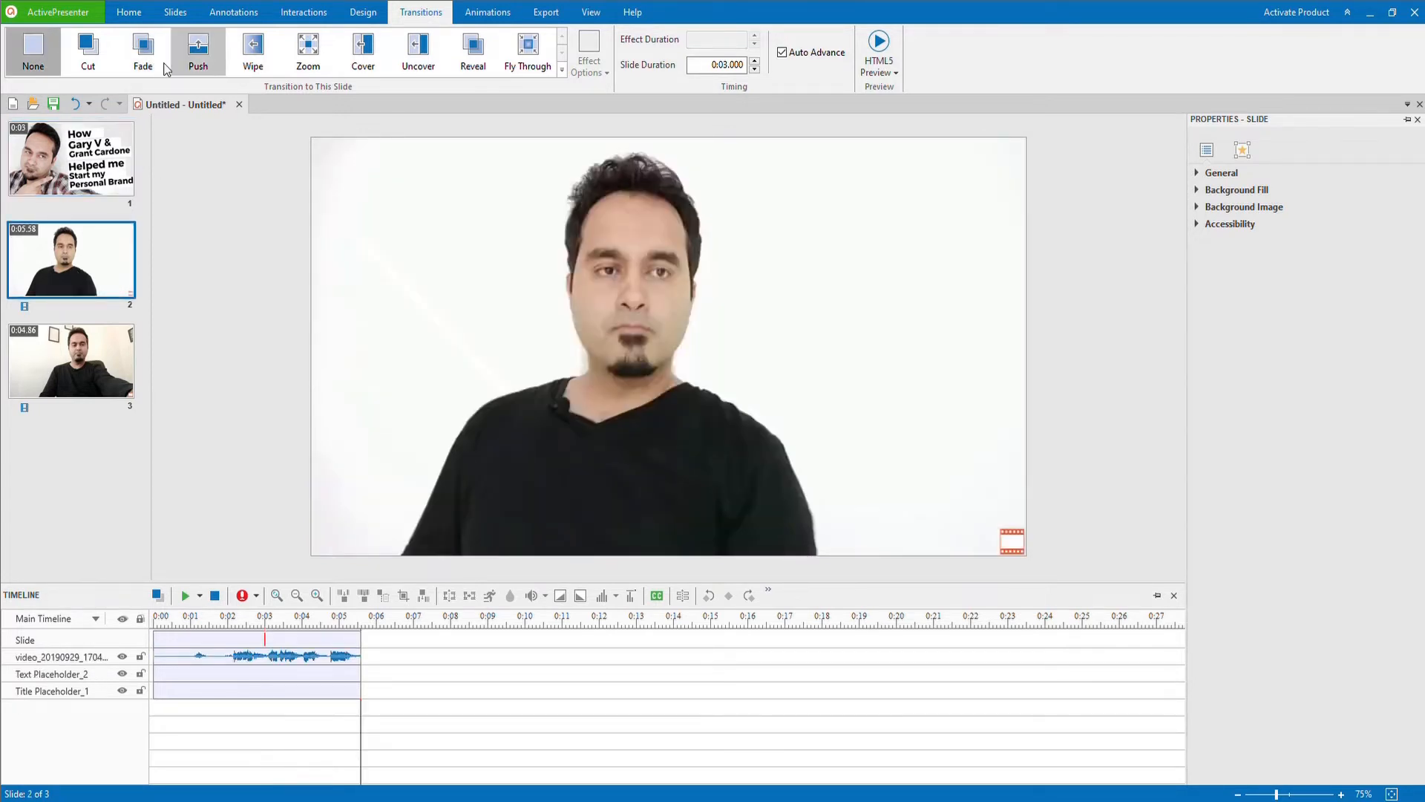
{"action": "left_click", "coordinate": [257, 52]}
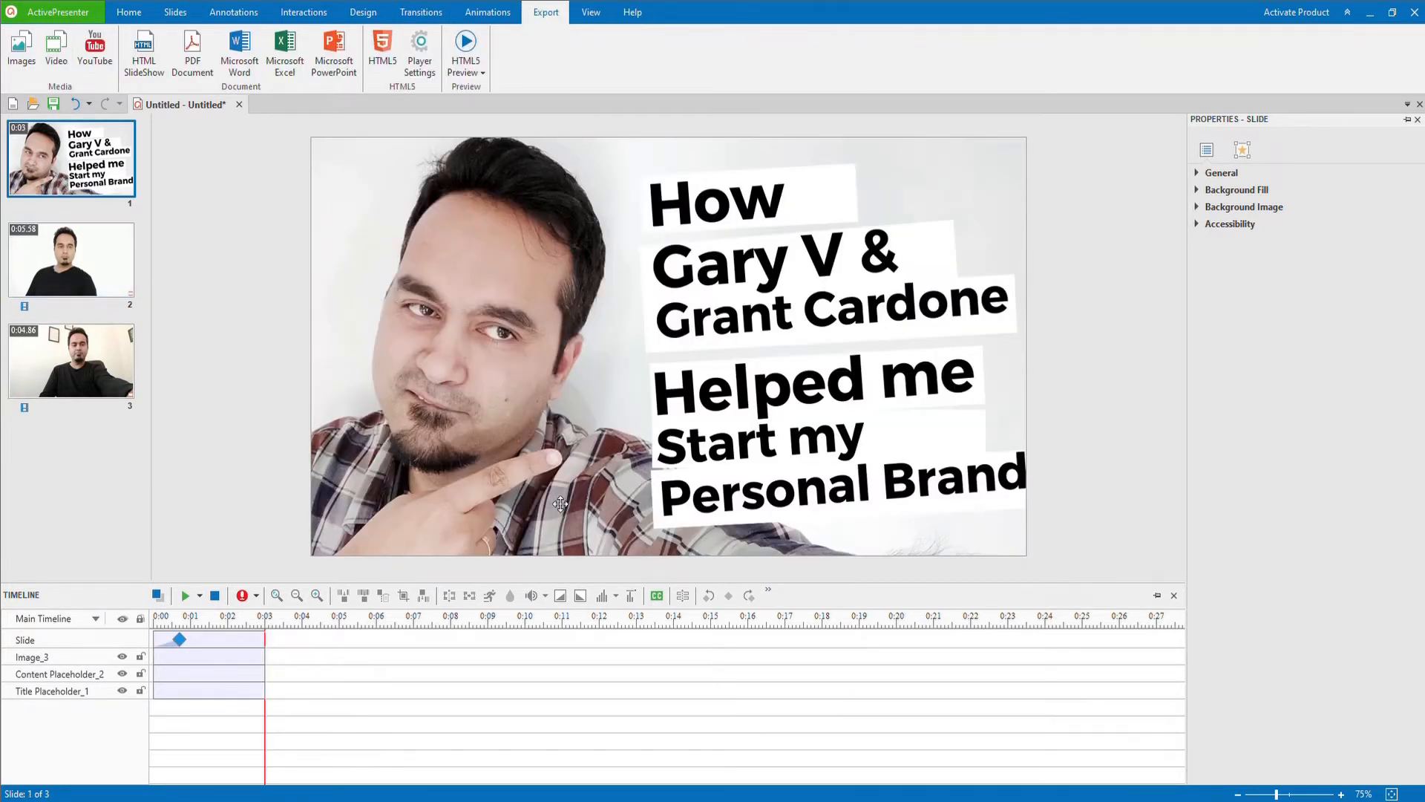
Step: Try adding an empty closed caption to the title slide
{"action": "left_click", "coordinate": [657, 596]}
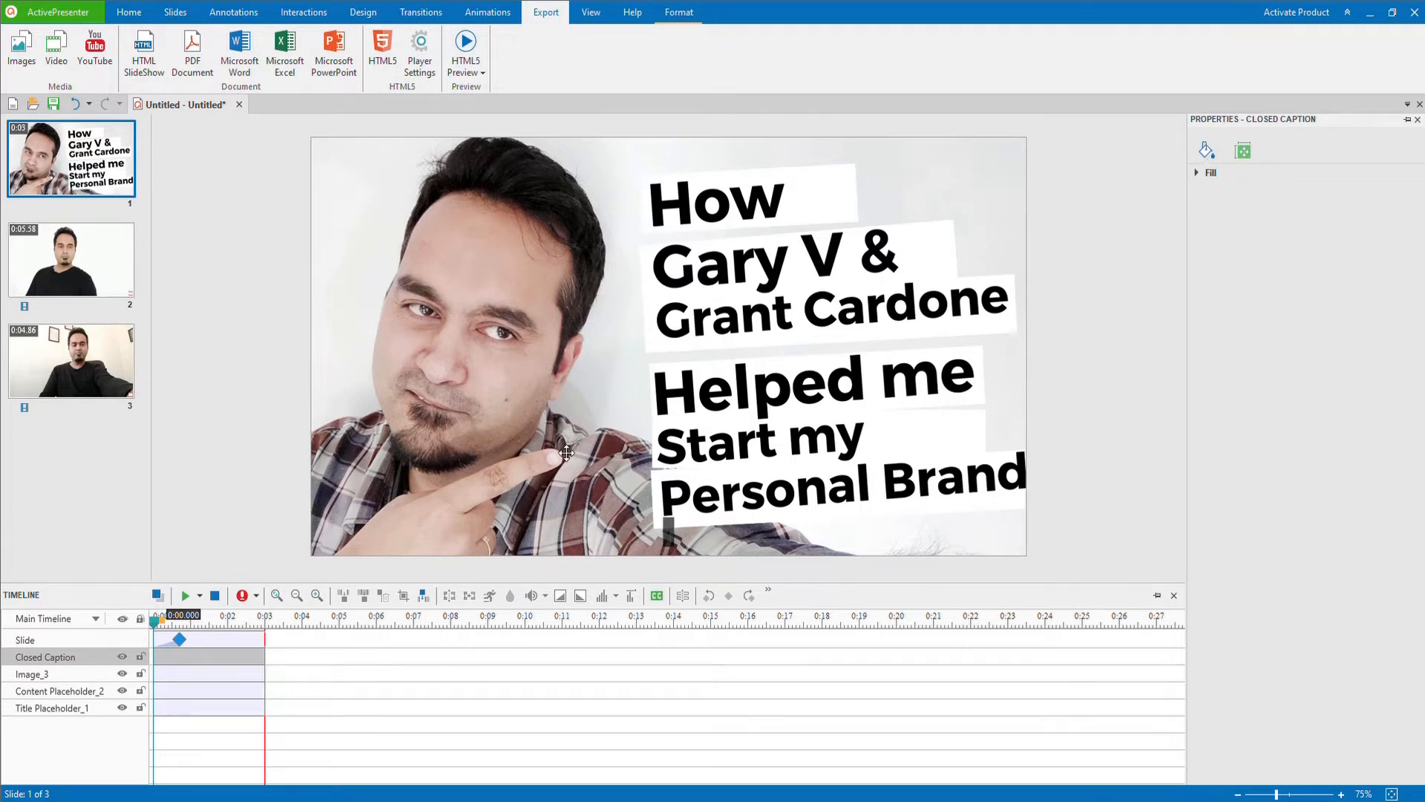
{"action": "key", "text": "ctrl+z"}
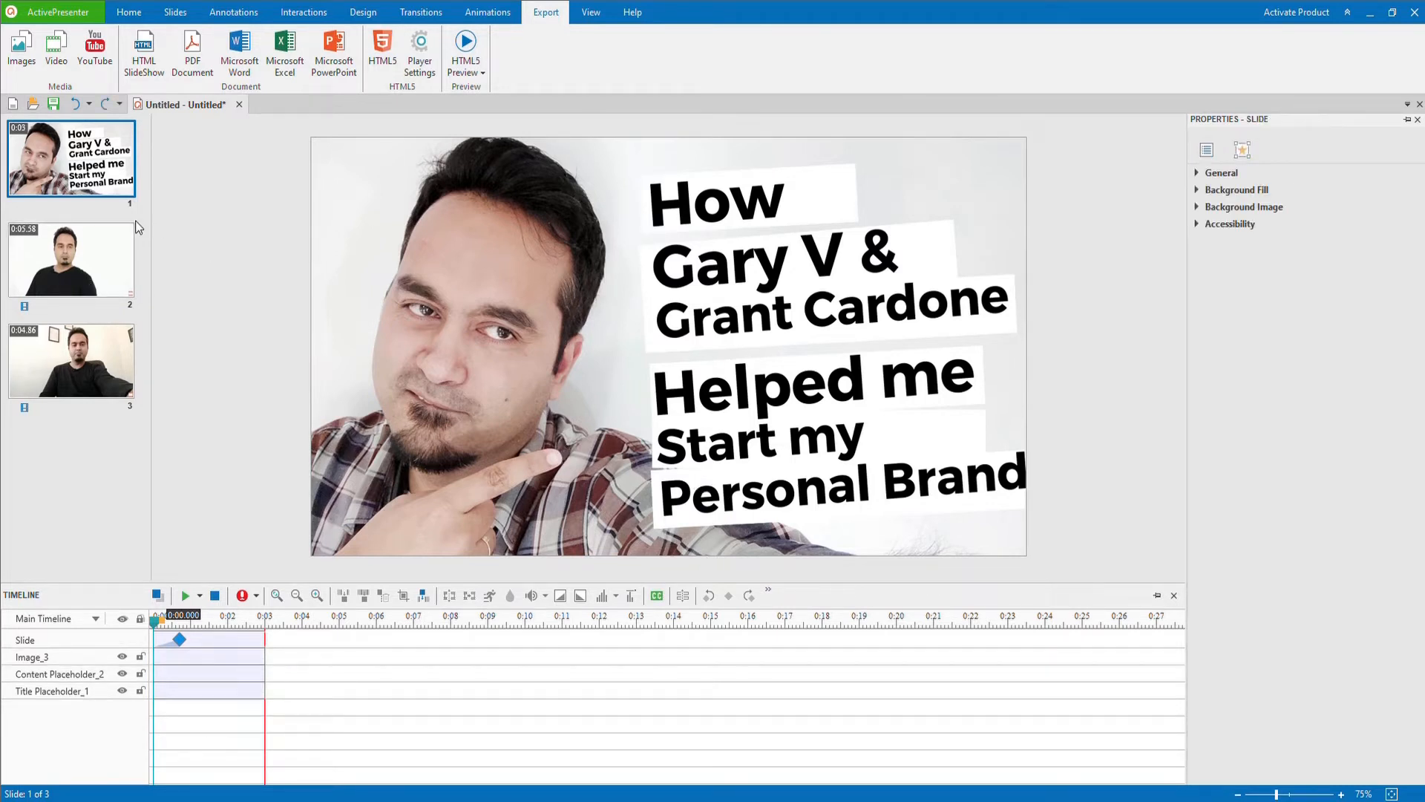
Step: Play back slide 2 and add the closed caption "Alright enough, enough is enough, I'm just tired" at its start
{"action": "left_click", "coordinate": [73, 266]}
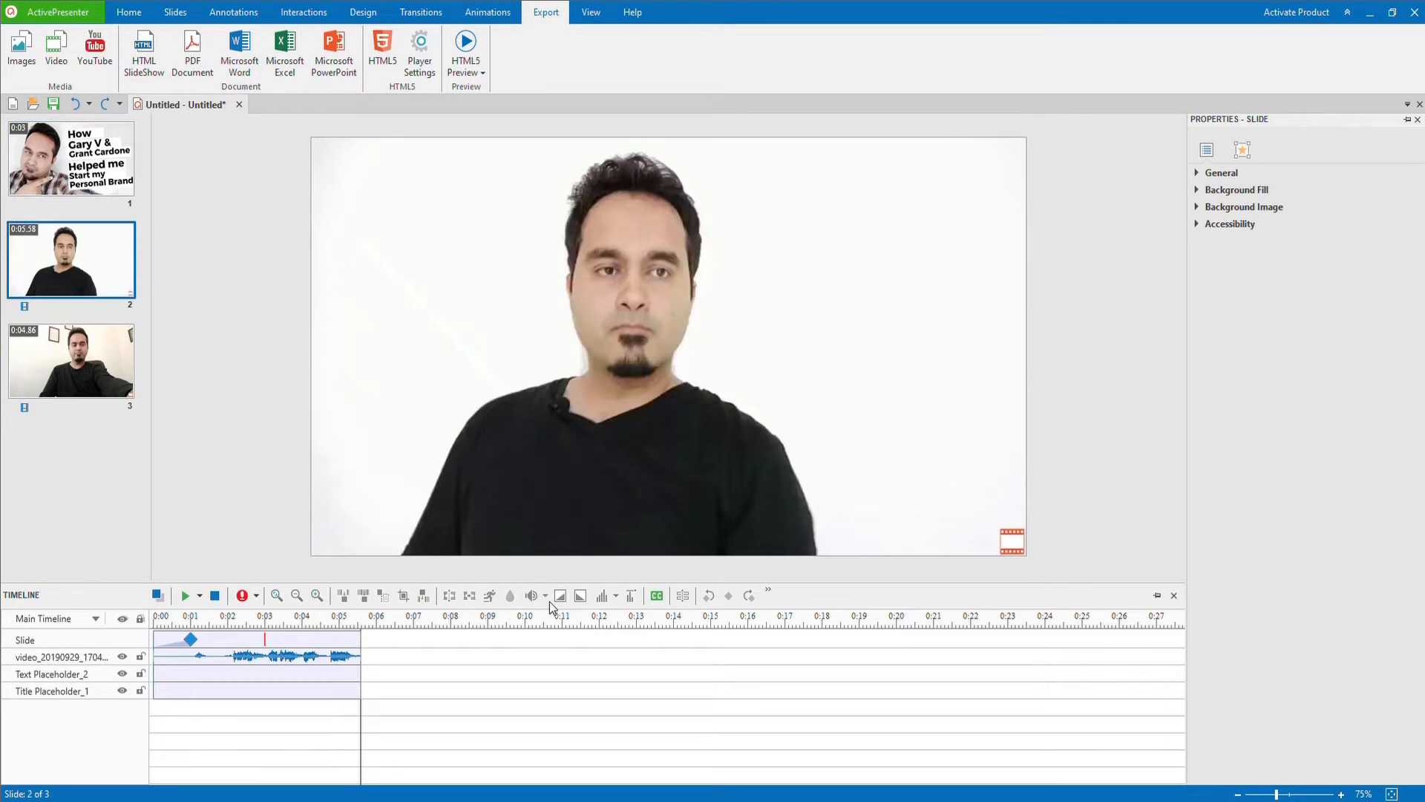
{"action": "left_click", "coordinate": [185, 598]}
{"action": "left_click", "coordinate": [658, 595]}
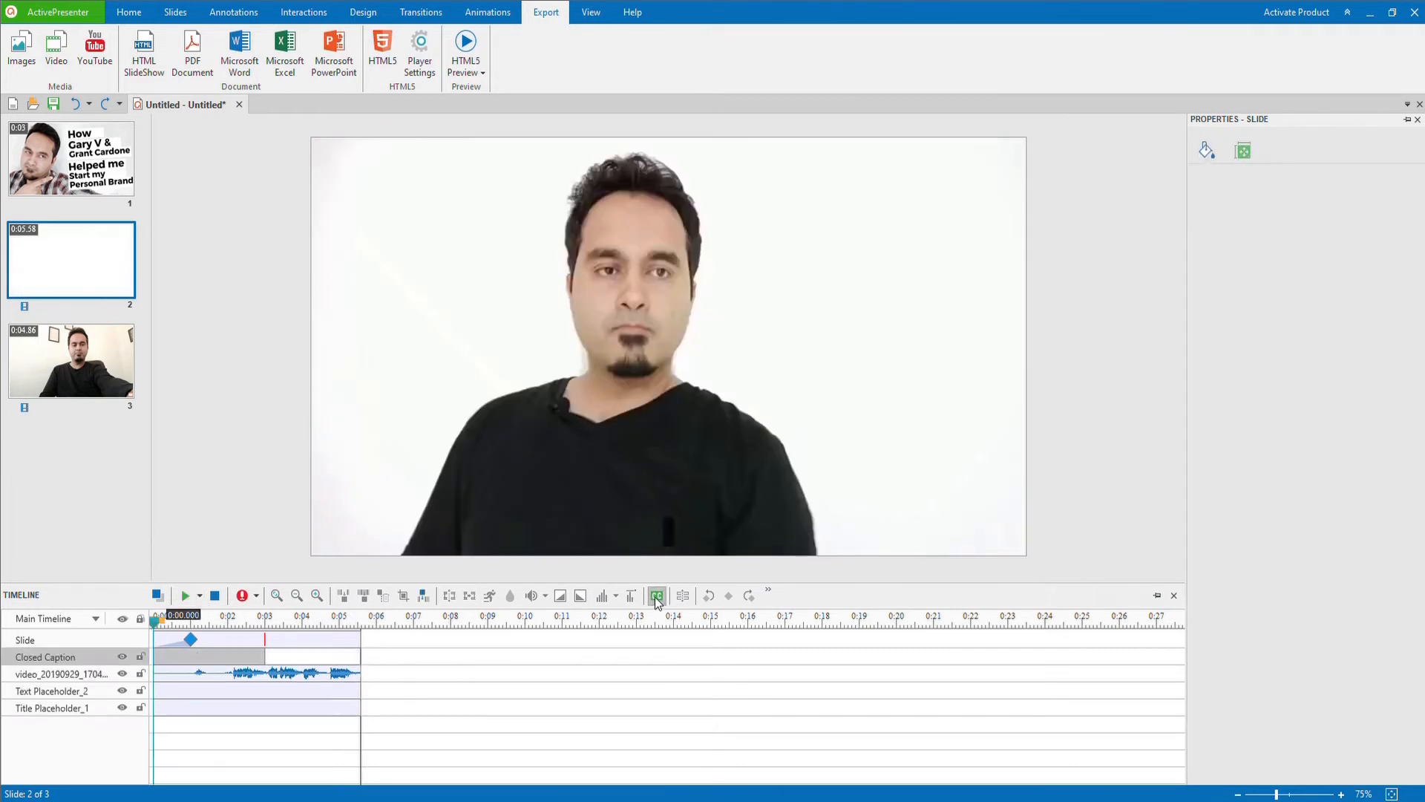
{"action": "type", "text": "Al"}
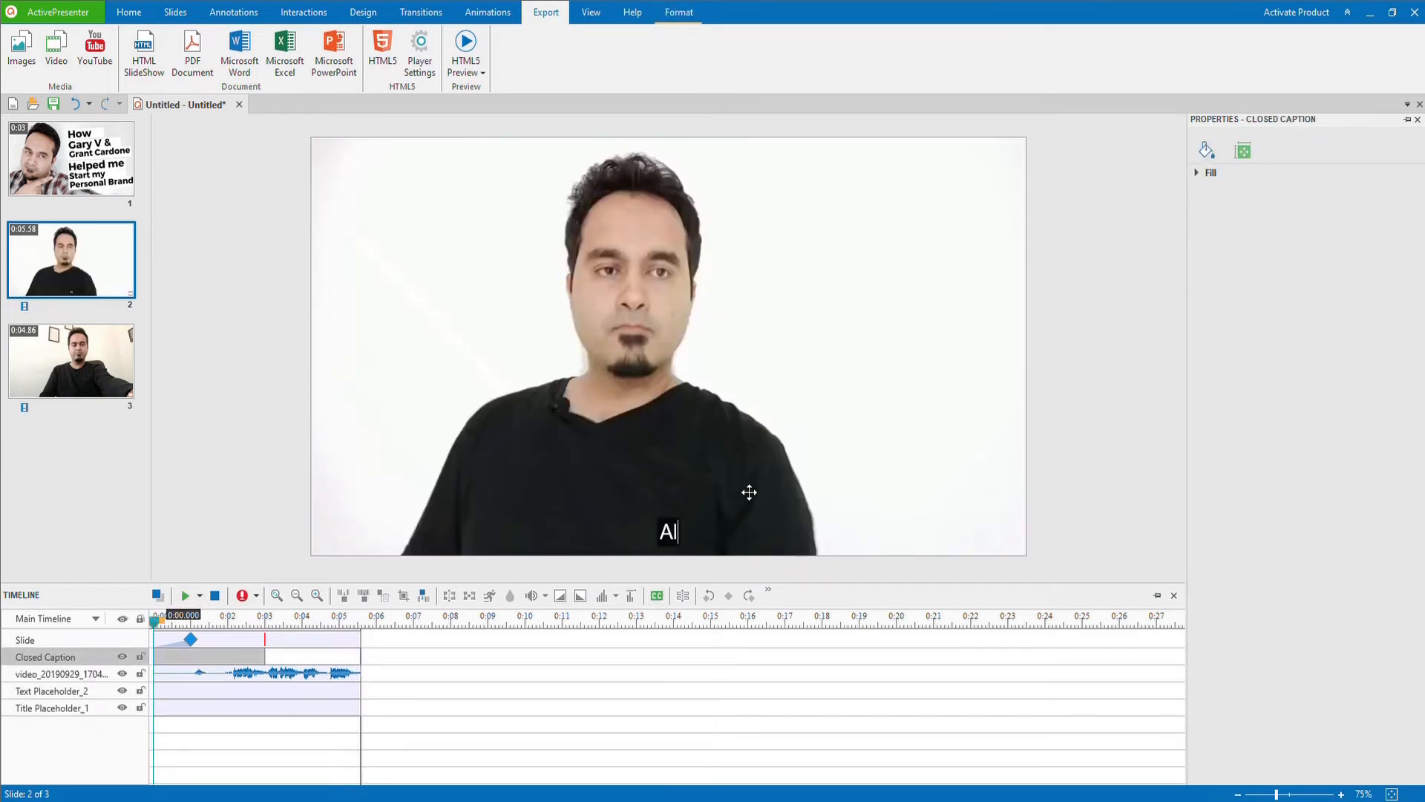
{"action": "type", "text": "right "}
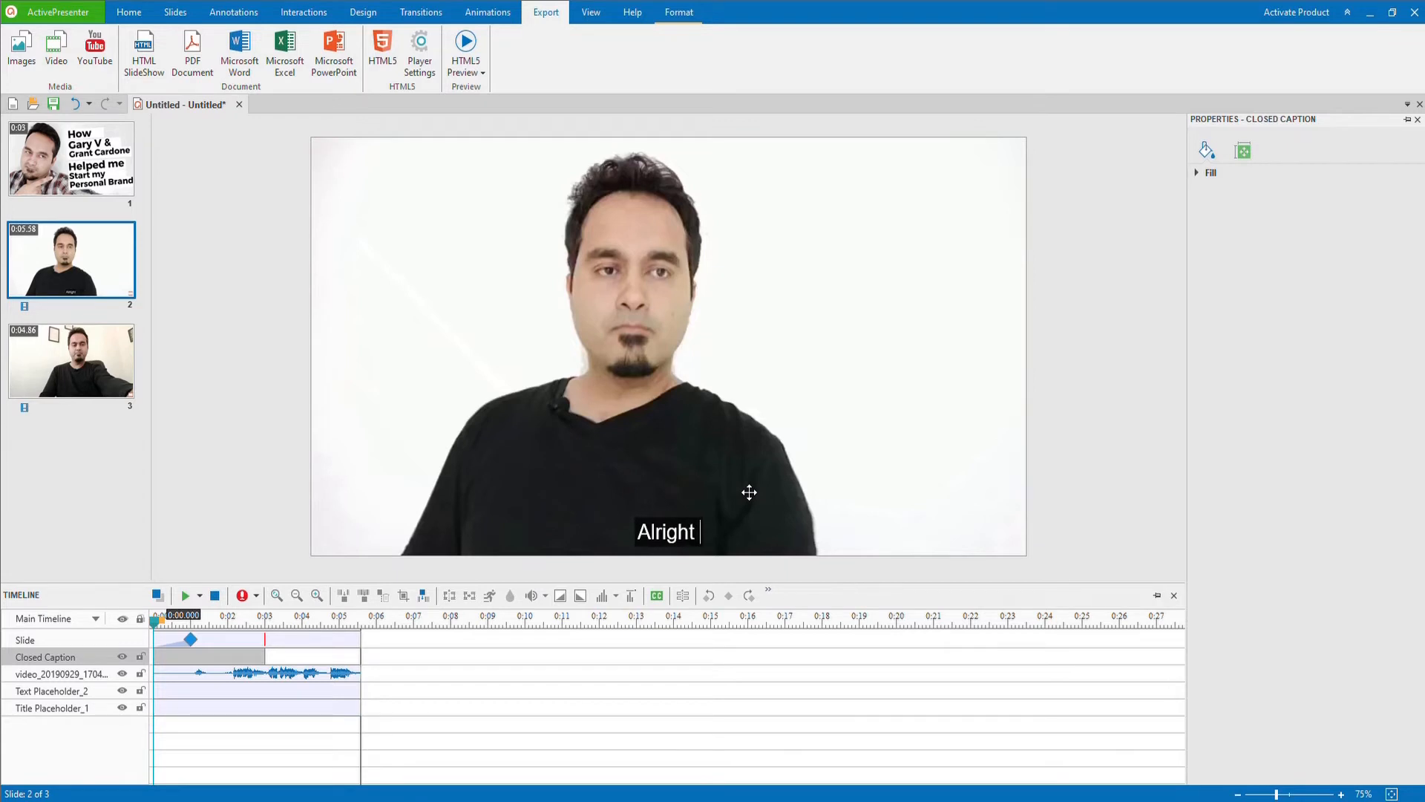
{"action": "type", "text": "enough, "}
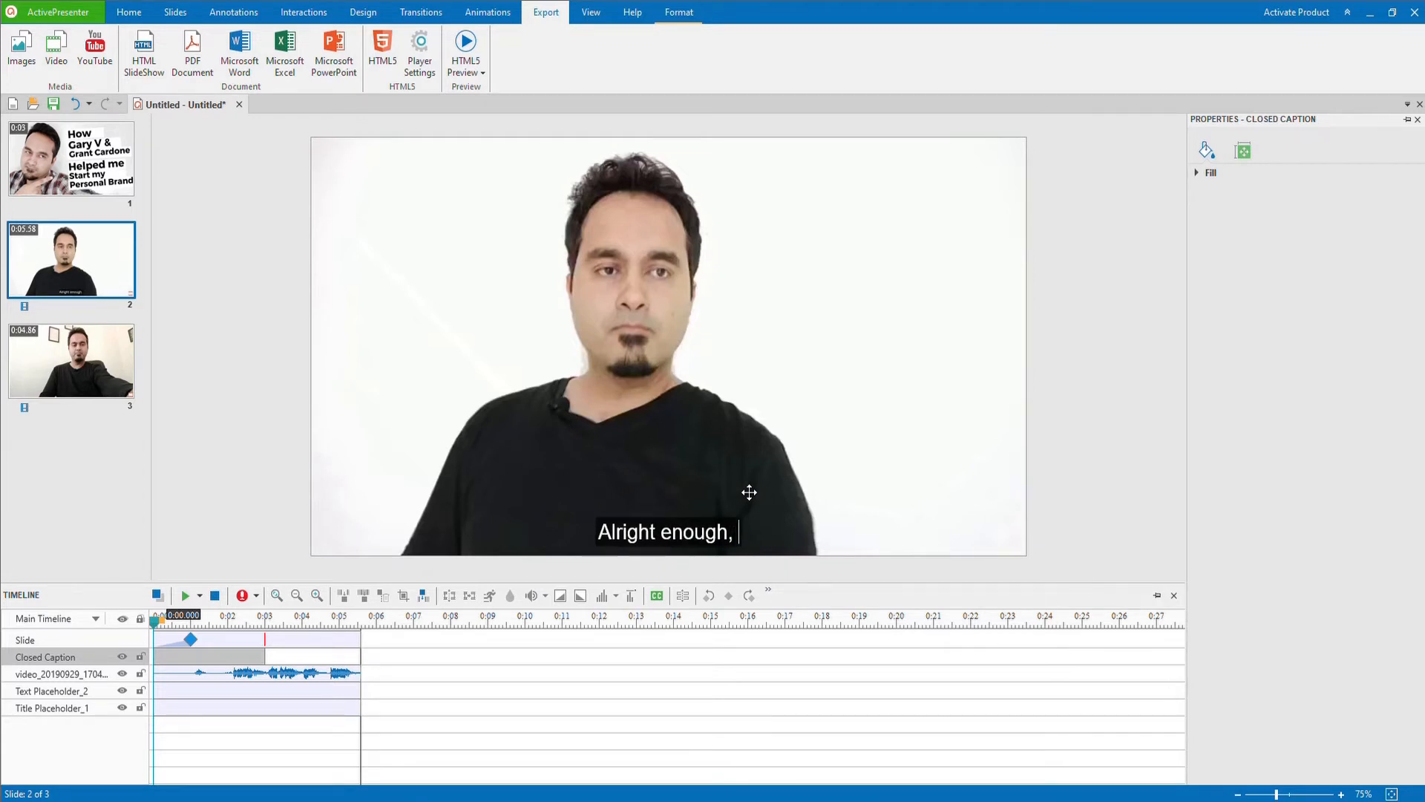
{"action": "type", "text": "enough is "}
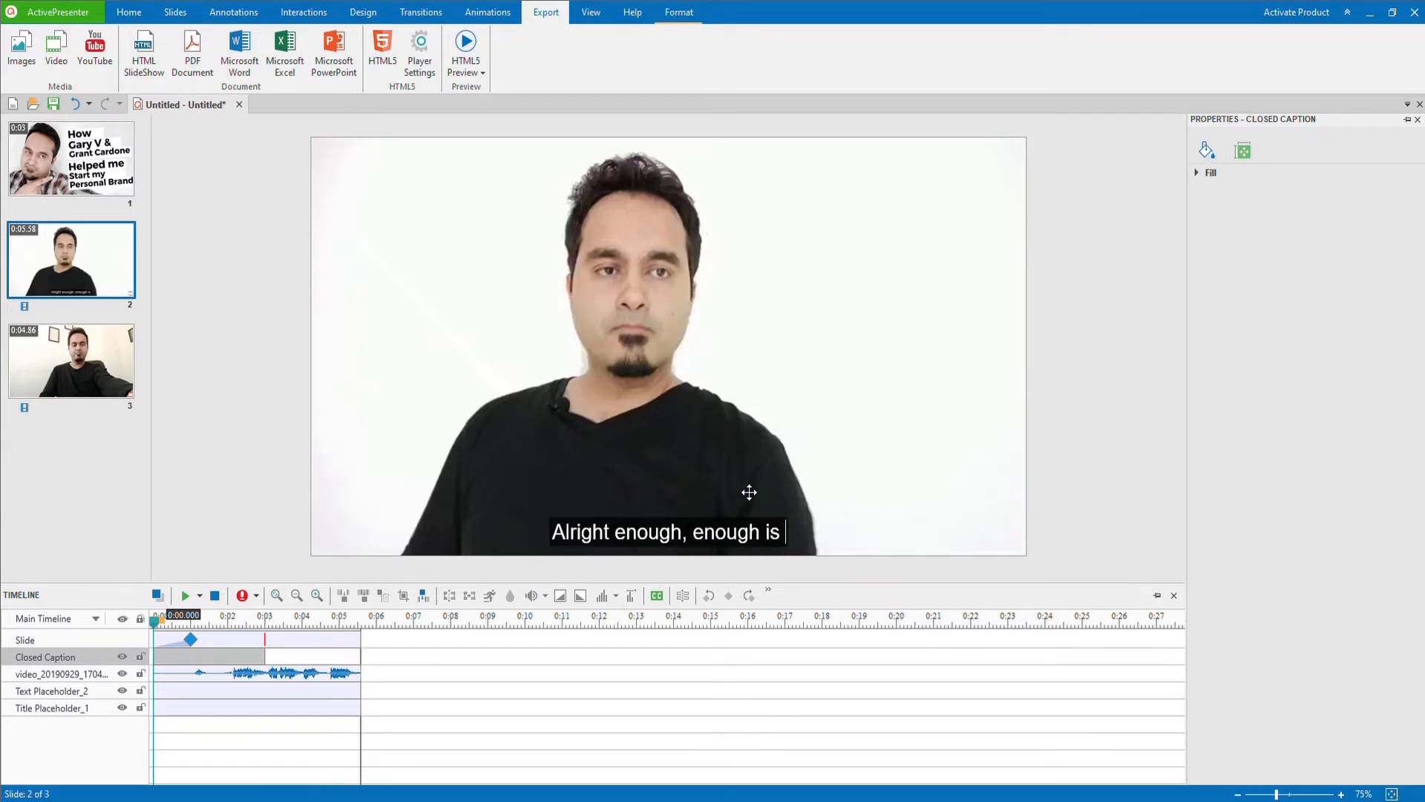
{"action": "type", "text": "enough"}
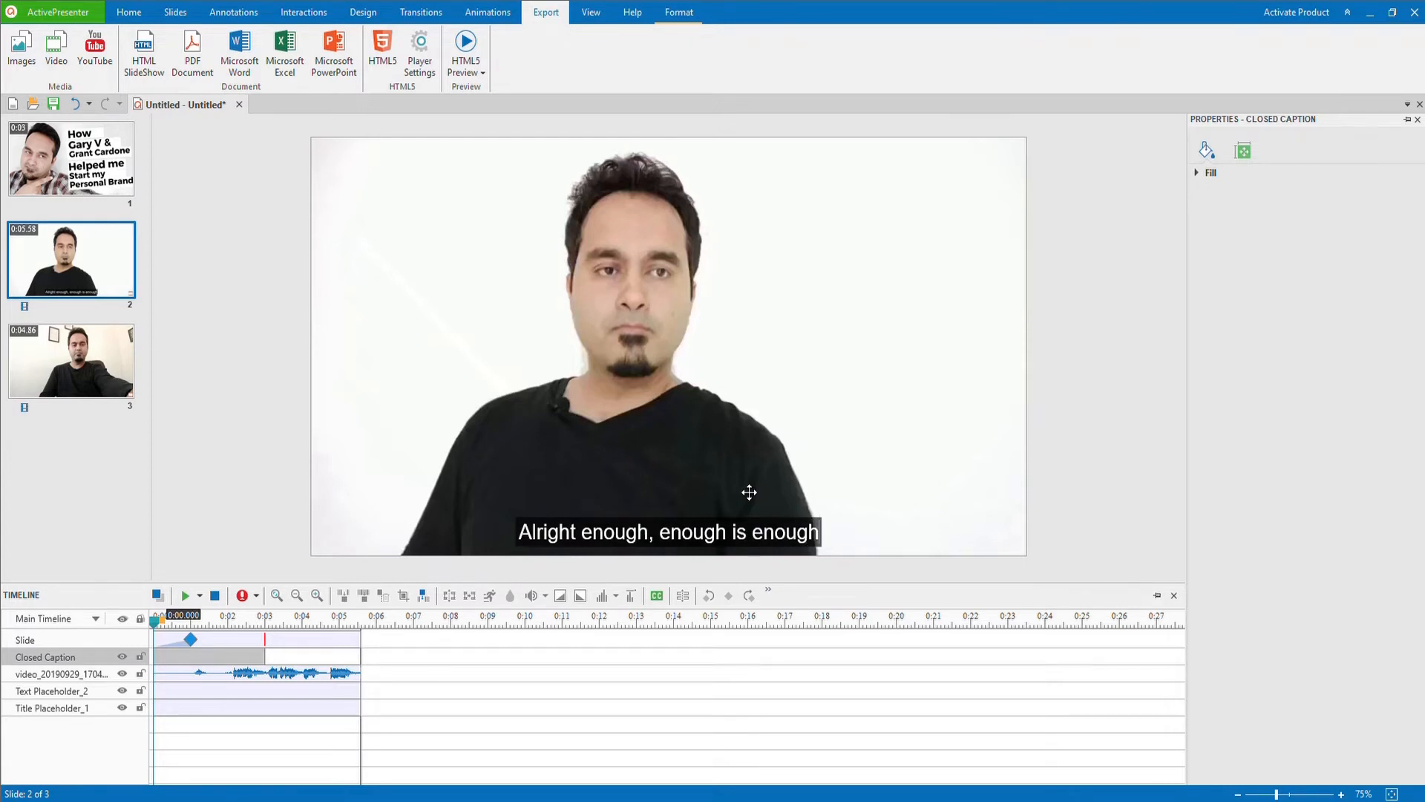
{"action": "type", "text": ", I'm "}
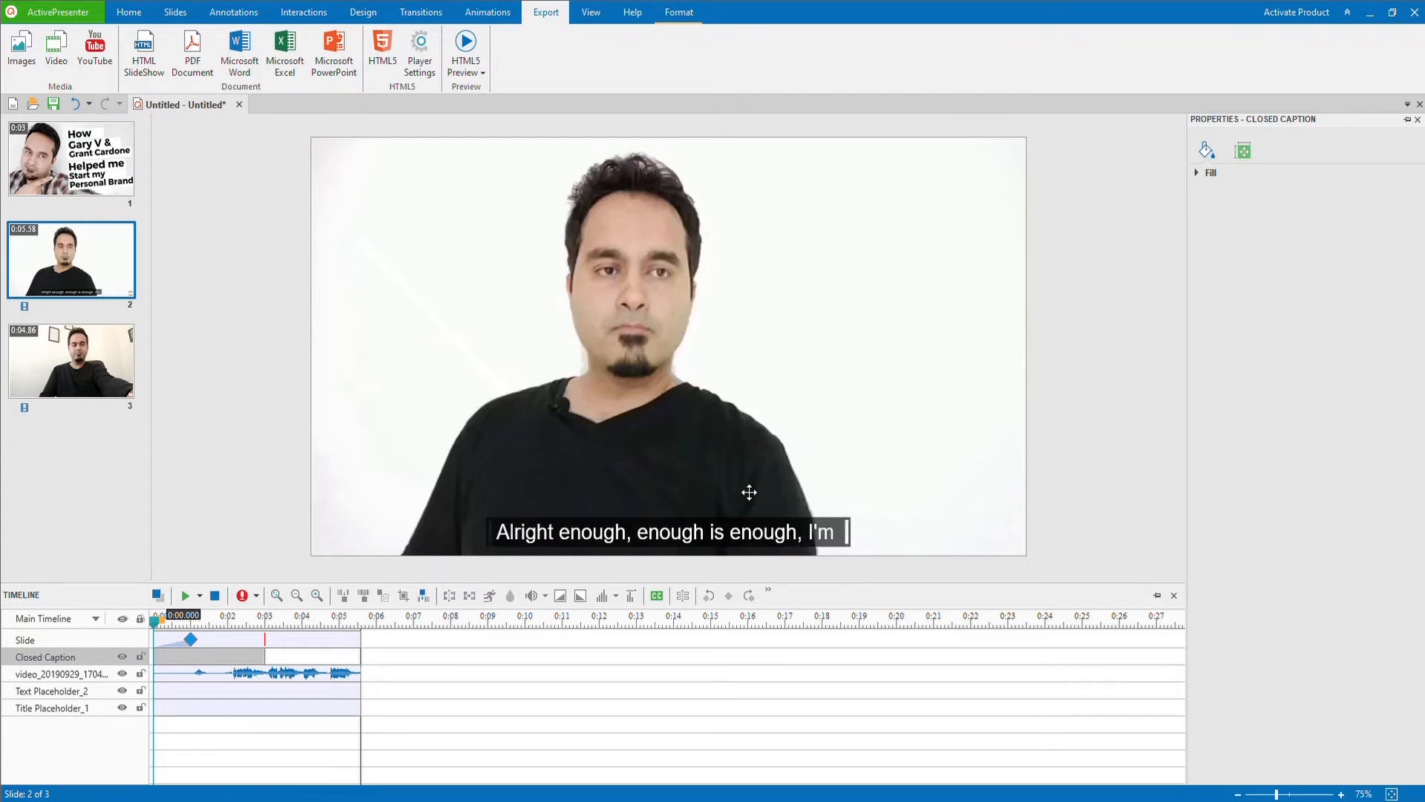
{"action": "type", "text": "just tired"}
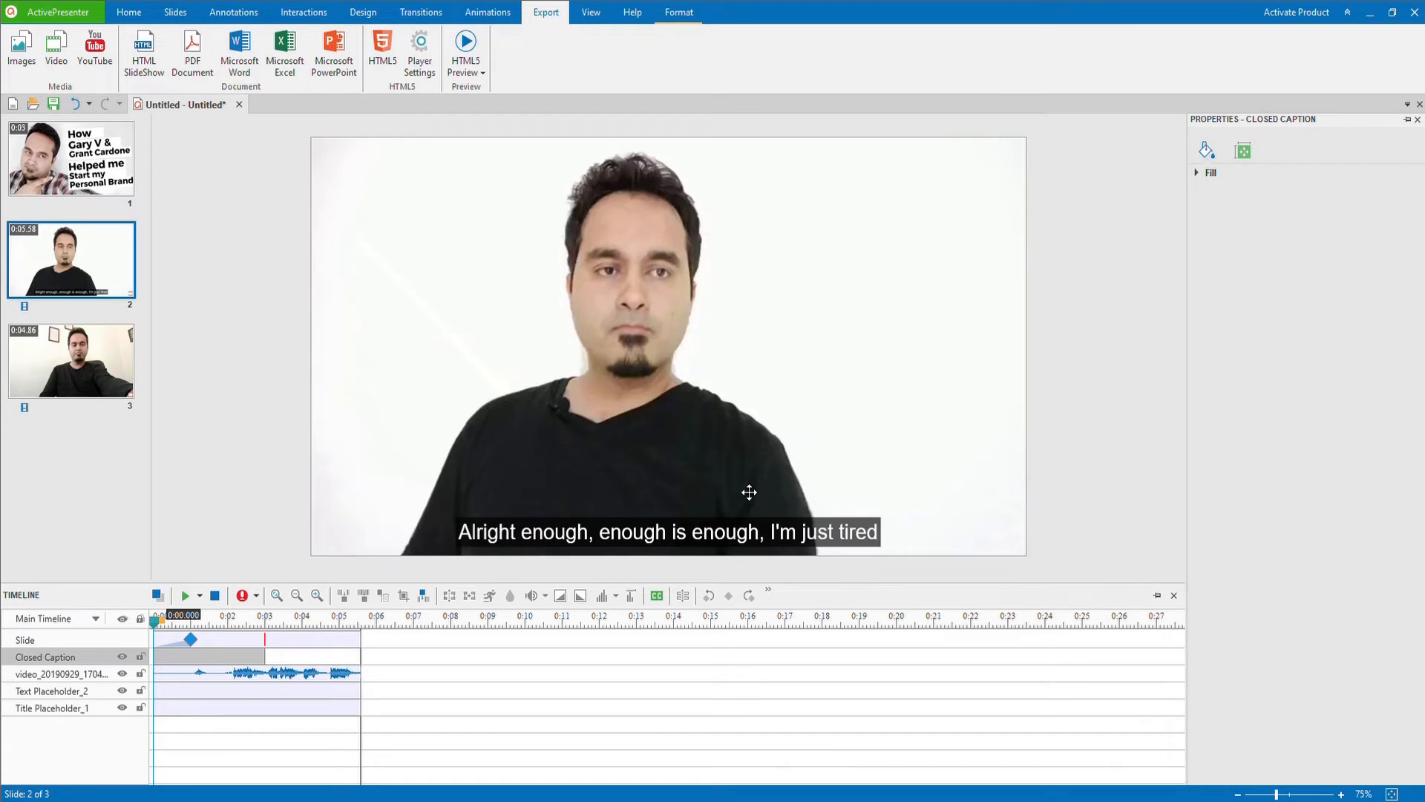
Step: Extend slide 2's closed caption on the timeline so it ends at about 4.7 s
{"action": "left_click", "coordinate": [68, 359]}
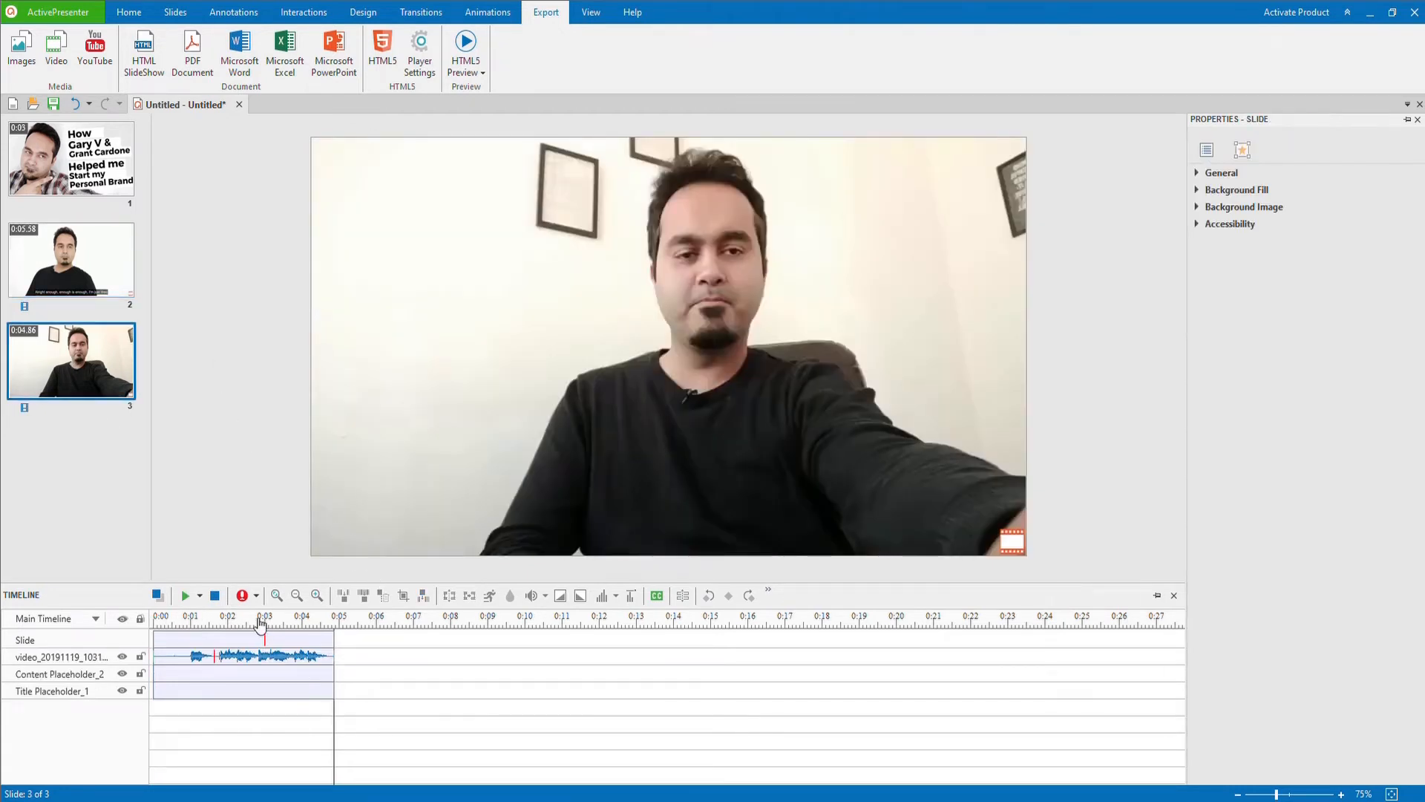
{"action": "left_click", "coordinate": [89, 271]}
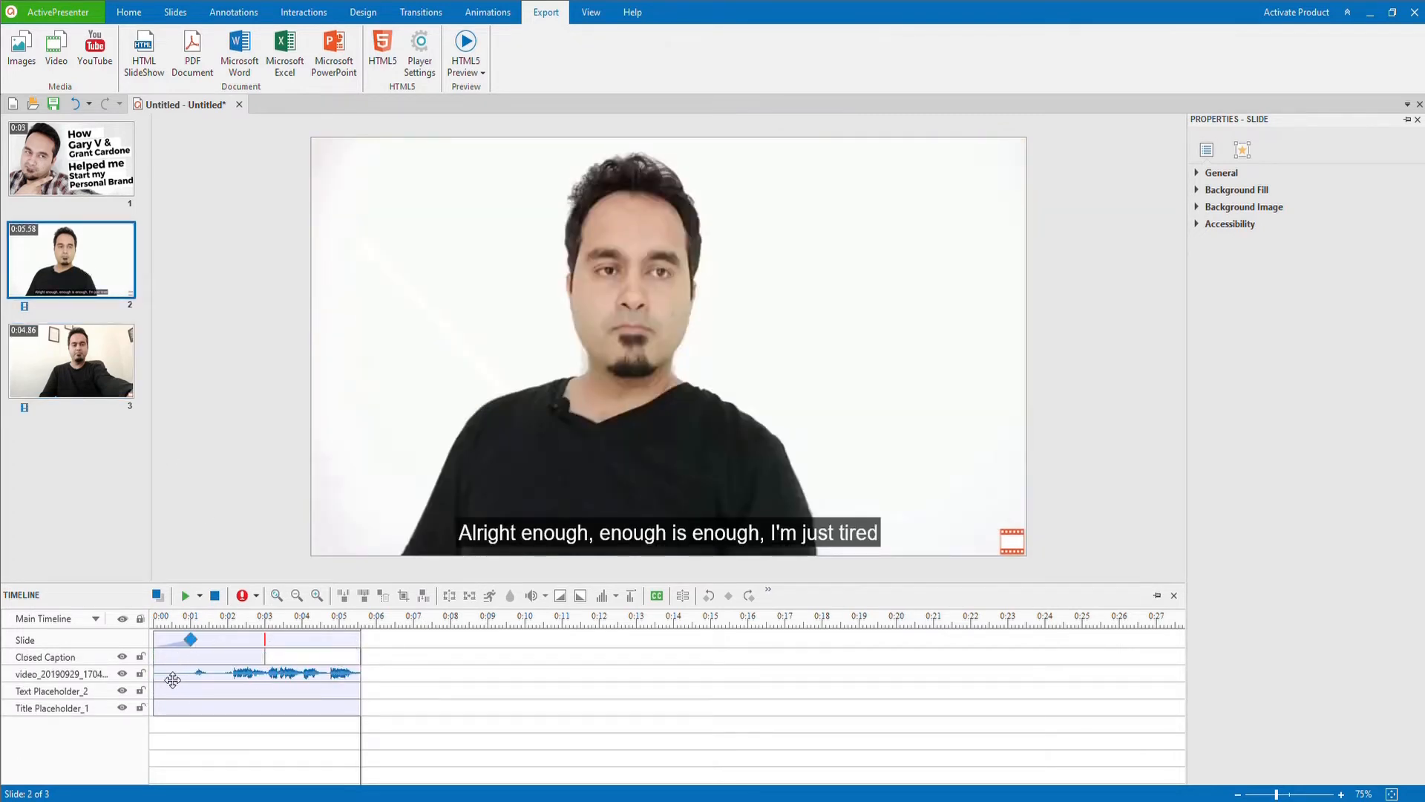
{"action": "left_click", "coordinate": [240, 659]}
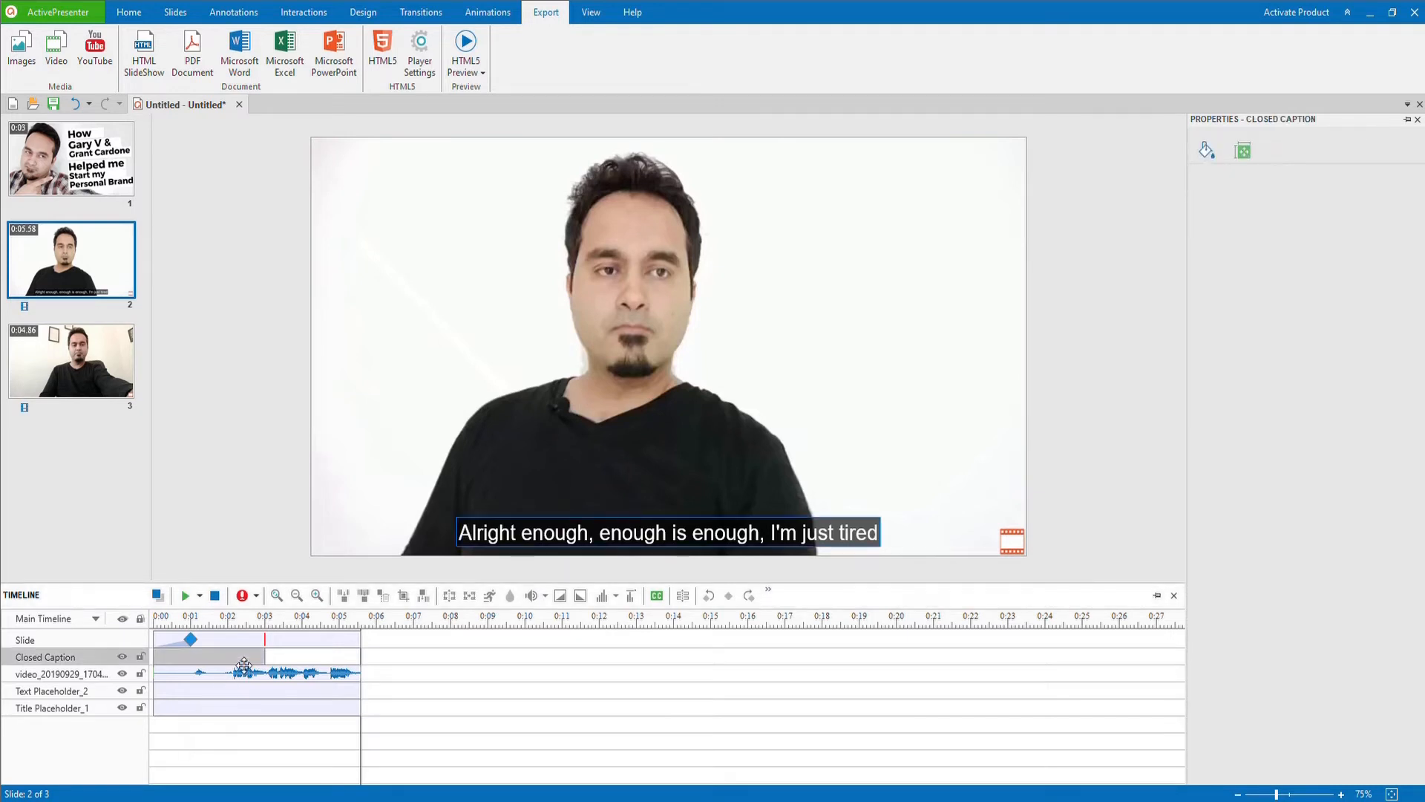
{"action": "left_click_drag", "start_coordinate": [272, 660], "coordinate": [333, 662]}
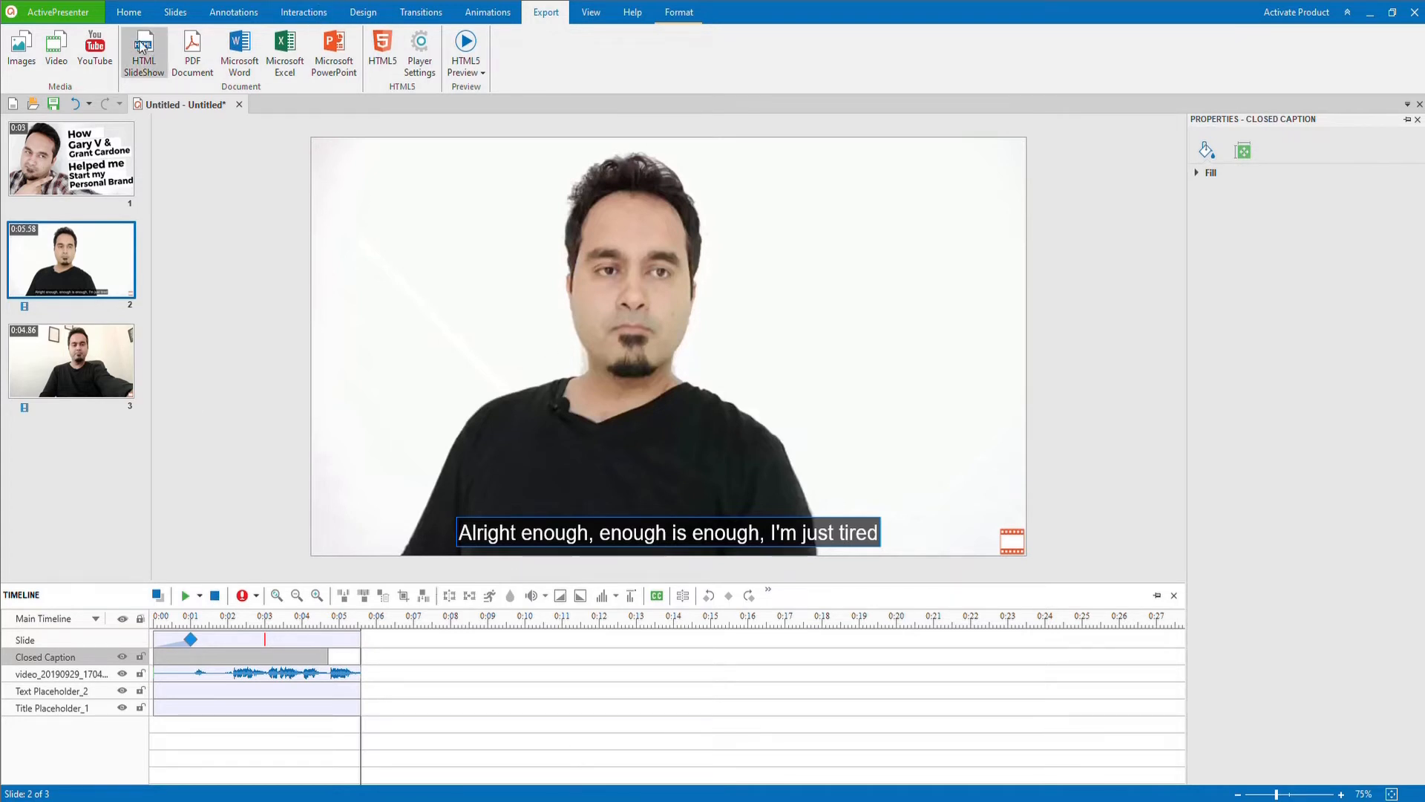
Step: Play back slide 3 and add the closed caption "Hi, are you going through a rough phase in your business life"
{"action": "left_click", "coordinate": [74, 362]}
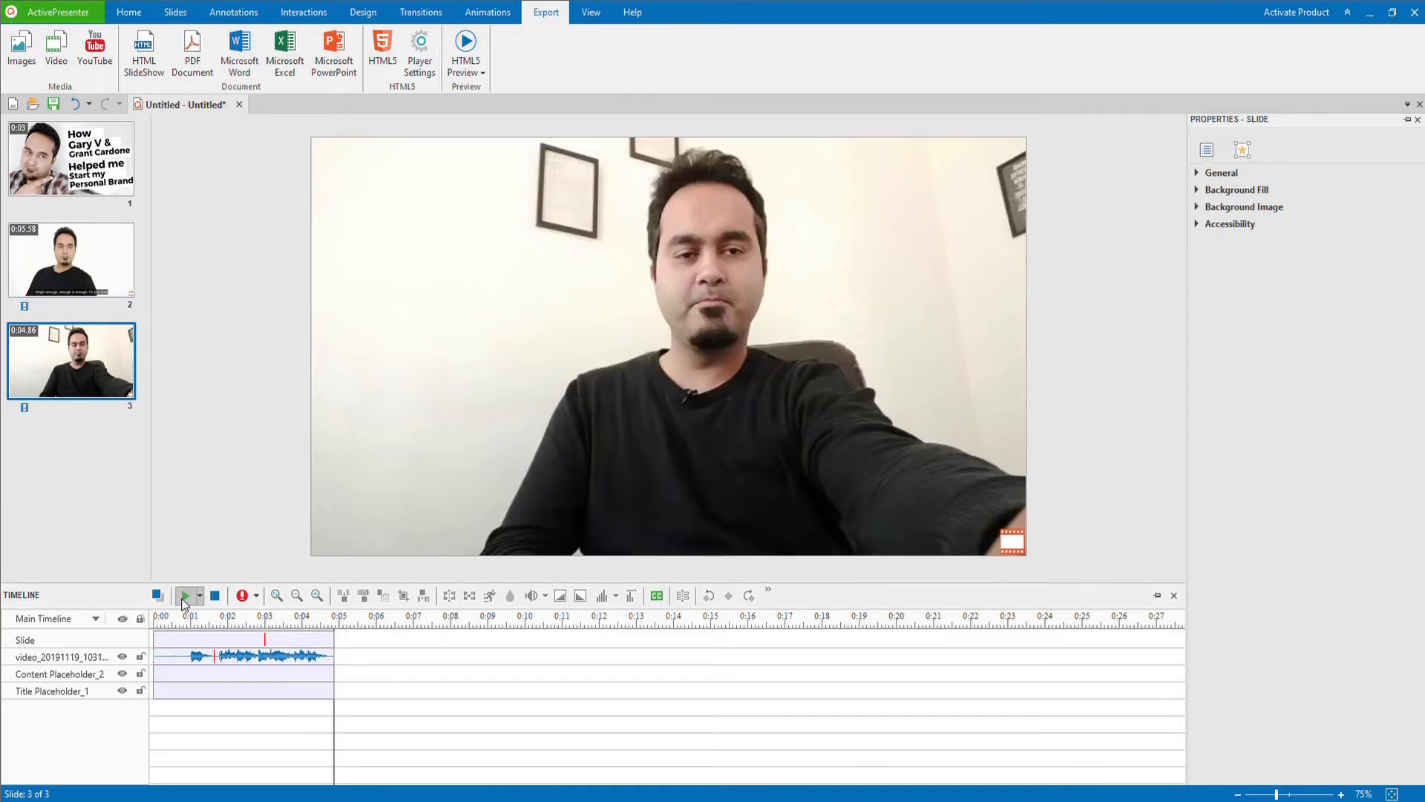
{"action": "left_click", "coordinate": [185, 595]}
{"action": "left_click", "coordinate": [657, 596]}
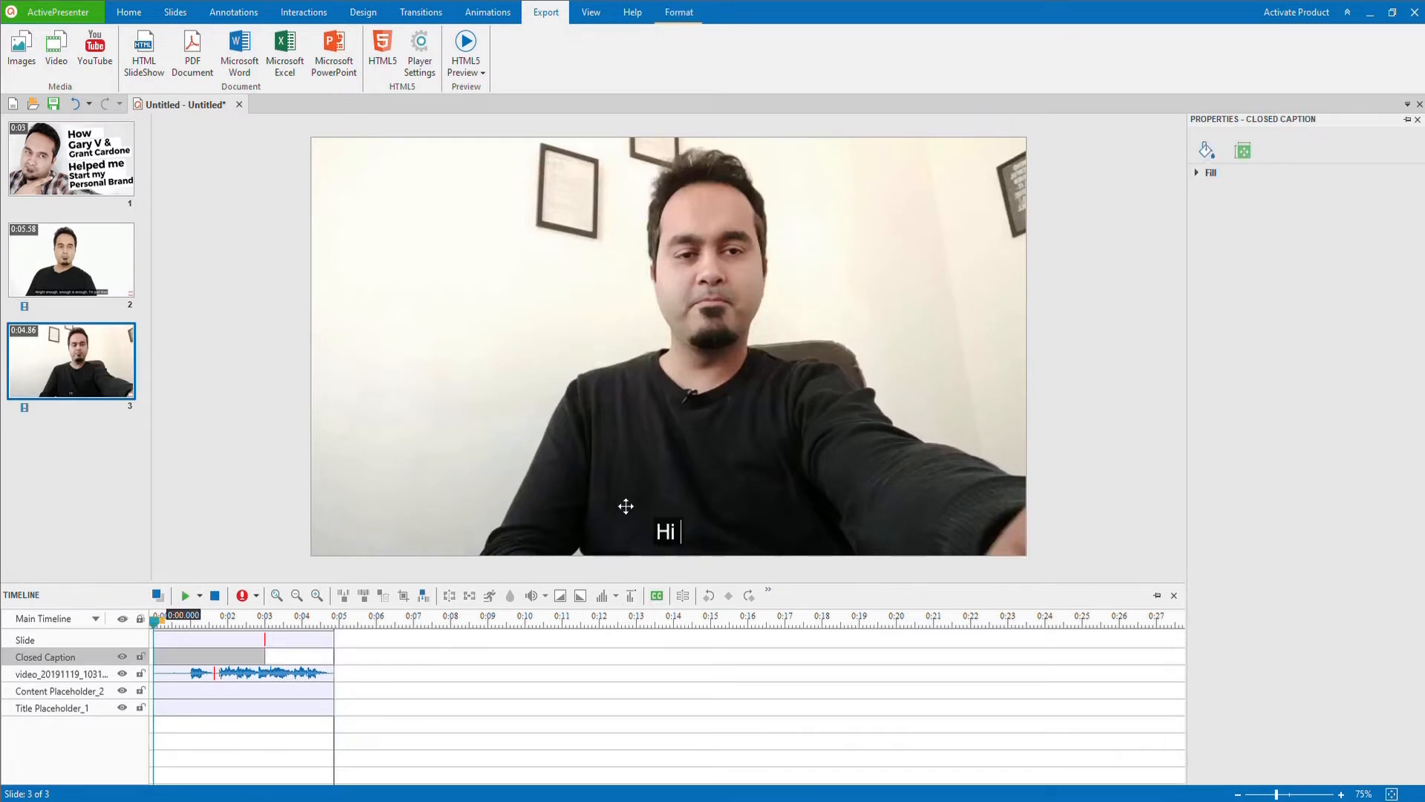
{"action": "type", "text": "Hi, are"}
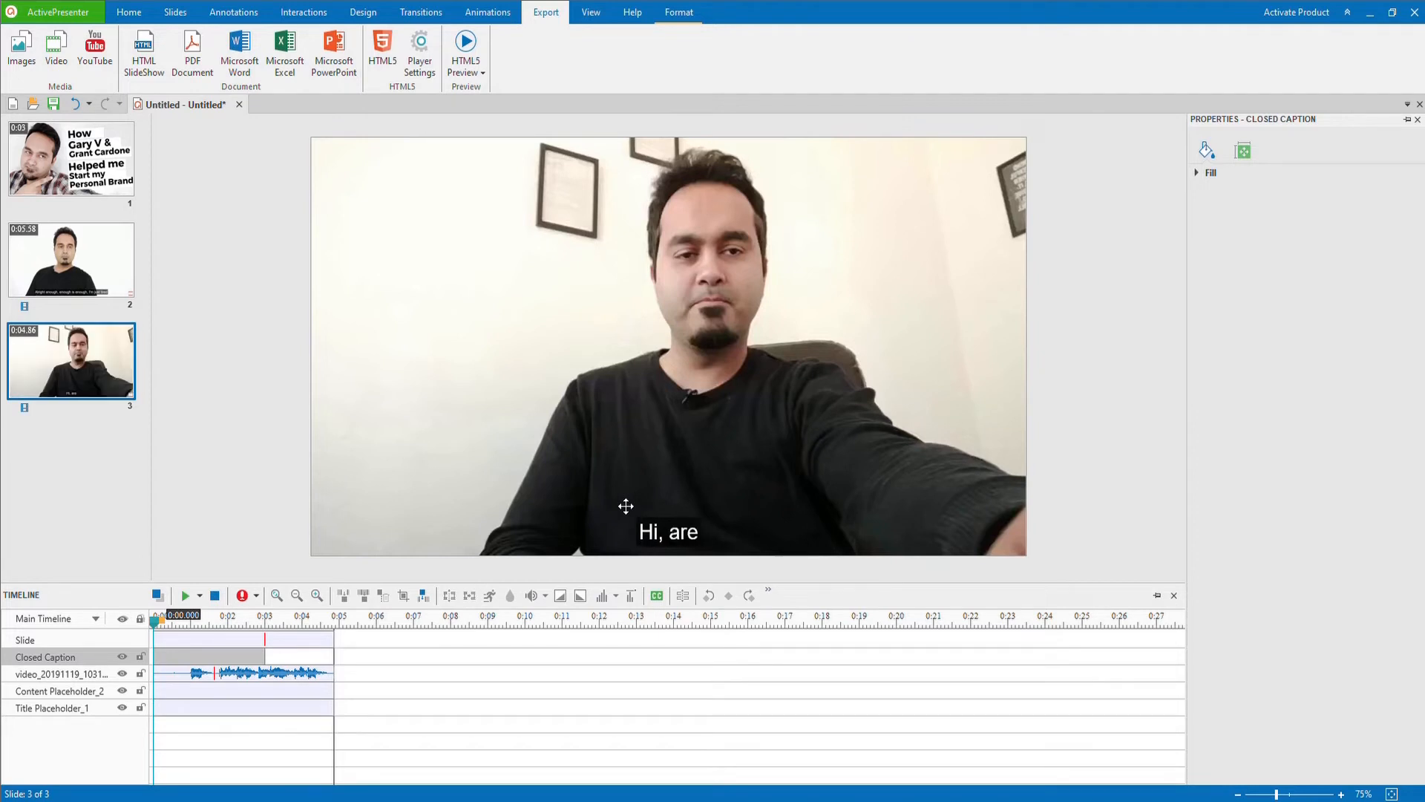
{"action": "type", "text": " you going th"}
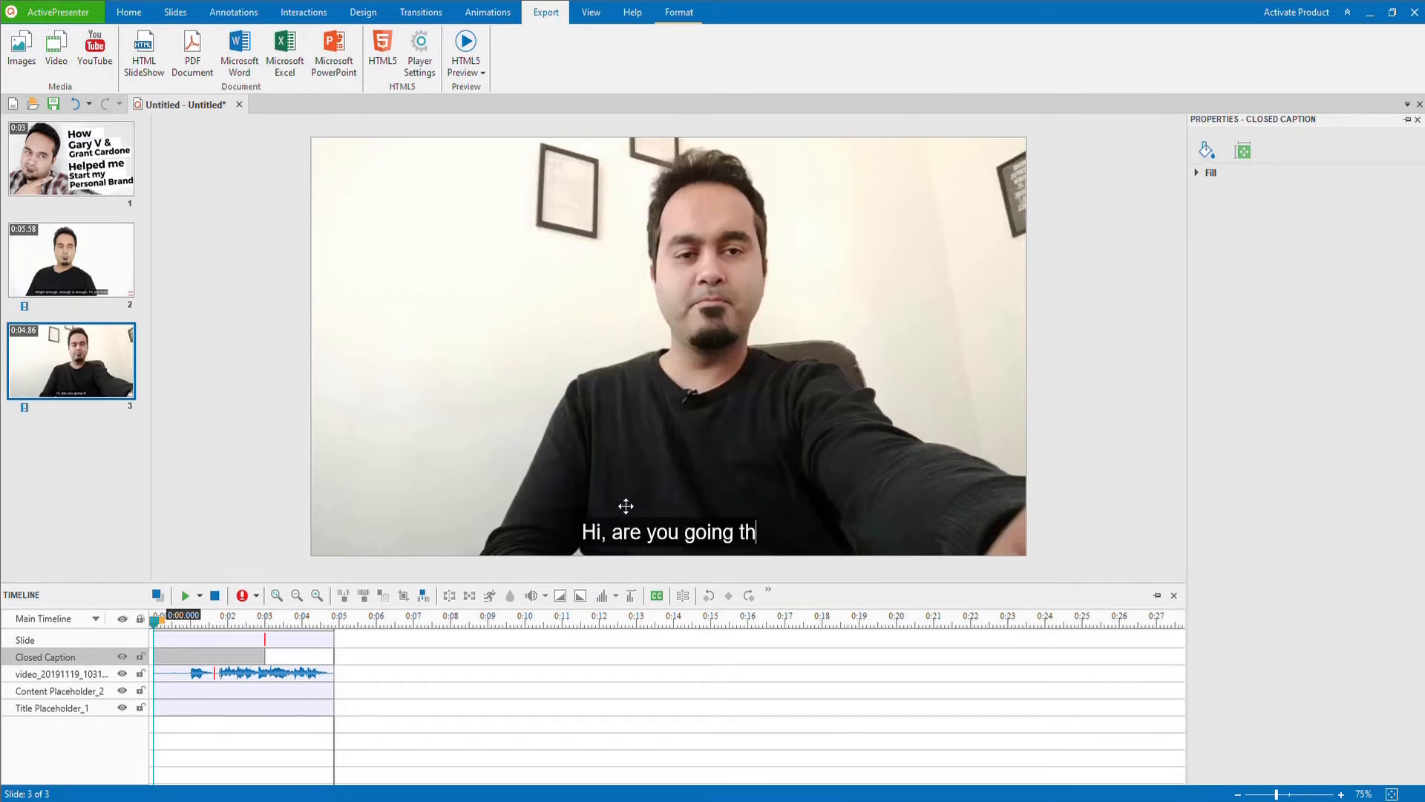
{"action": "type", "text": "rough a rough "}
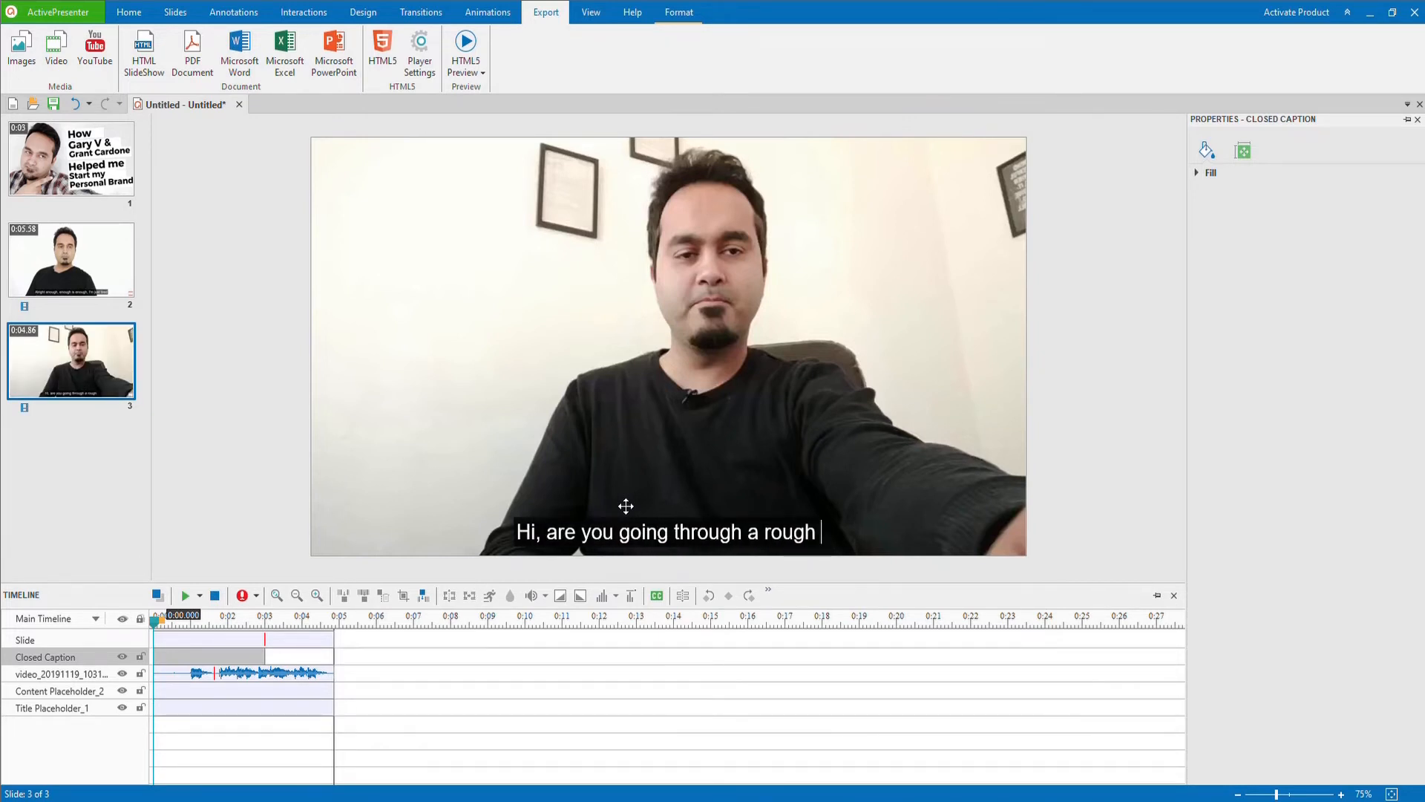
{"action": "type", "text": "phase in your biusne"}
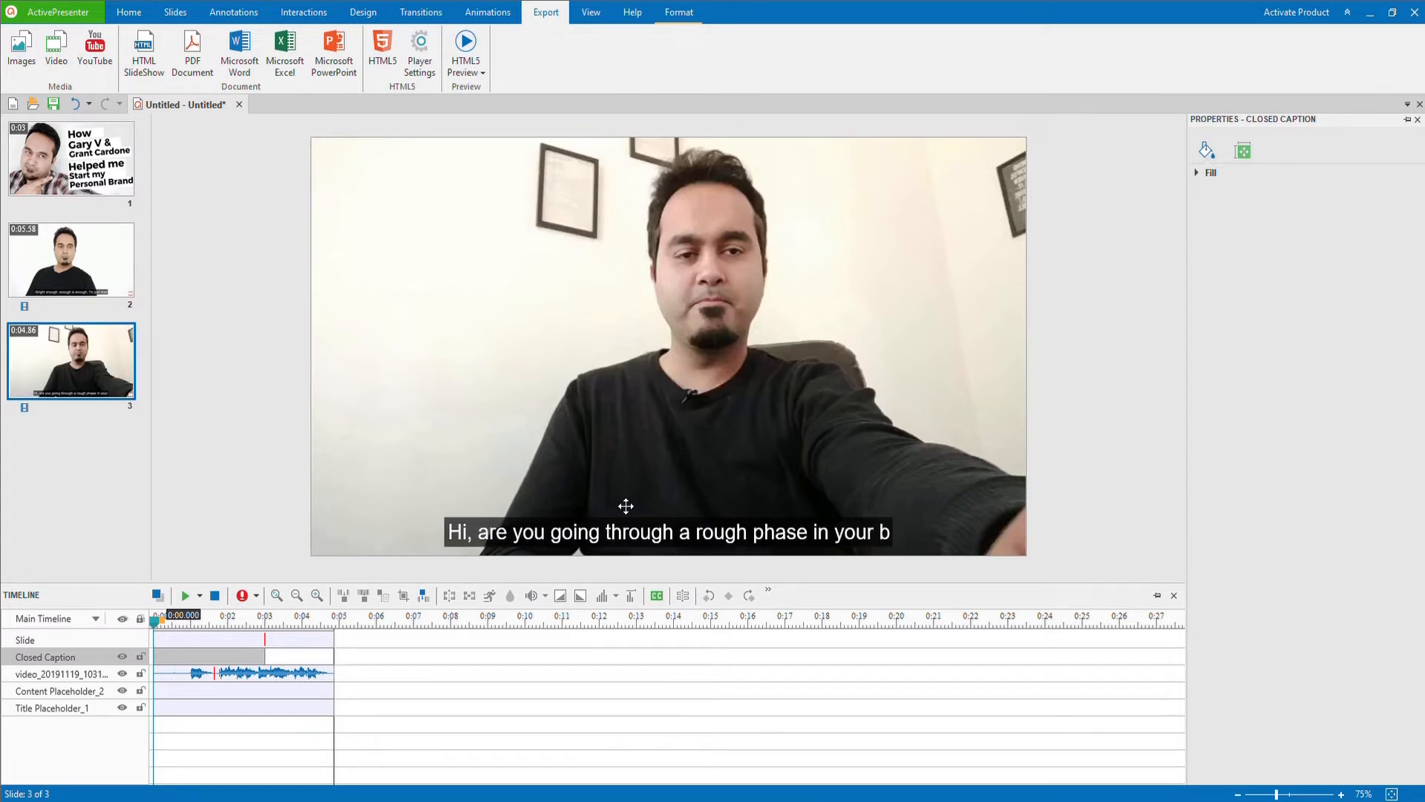
{"action": "key", "text": "BackSpace"}
{"action": "key", "text": "BackSpace"}
{"action": "key", "text": "BackSpace"}
{"action": "key", "text": "BackSpace"}
{"action": "key", "text": "BackSpace"}
{"action": "type", "text": "usiness life"}
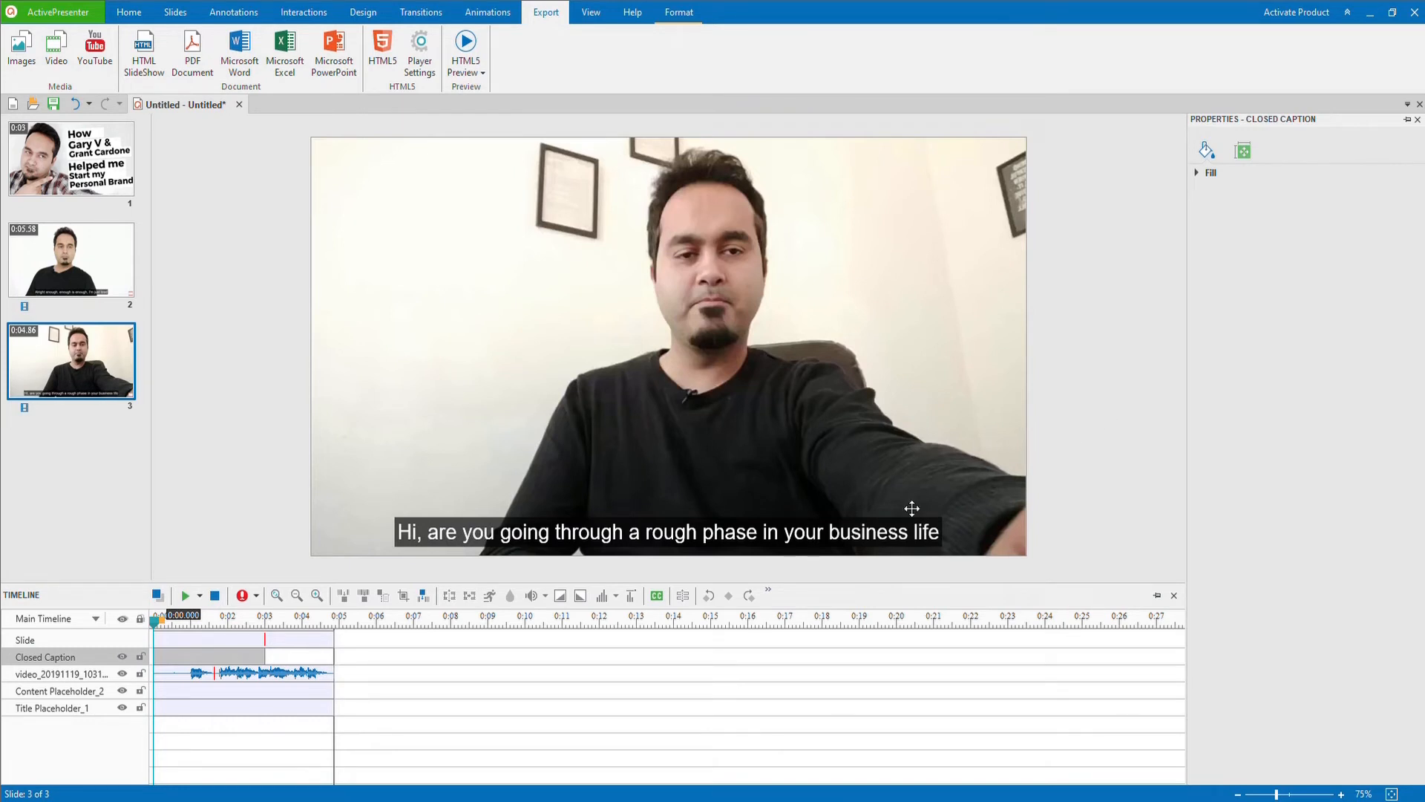
Step: Shift slide 3's closed caption along the timeline to span about 0.8 s to 4.1 s
{"action": "left_click_drag", "start_coordinate": [226, 658], "coordinate": [306, 655]}
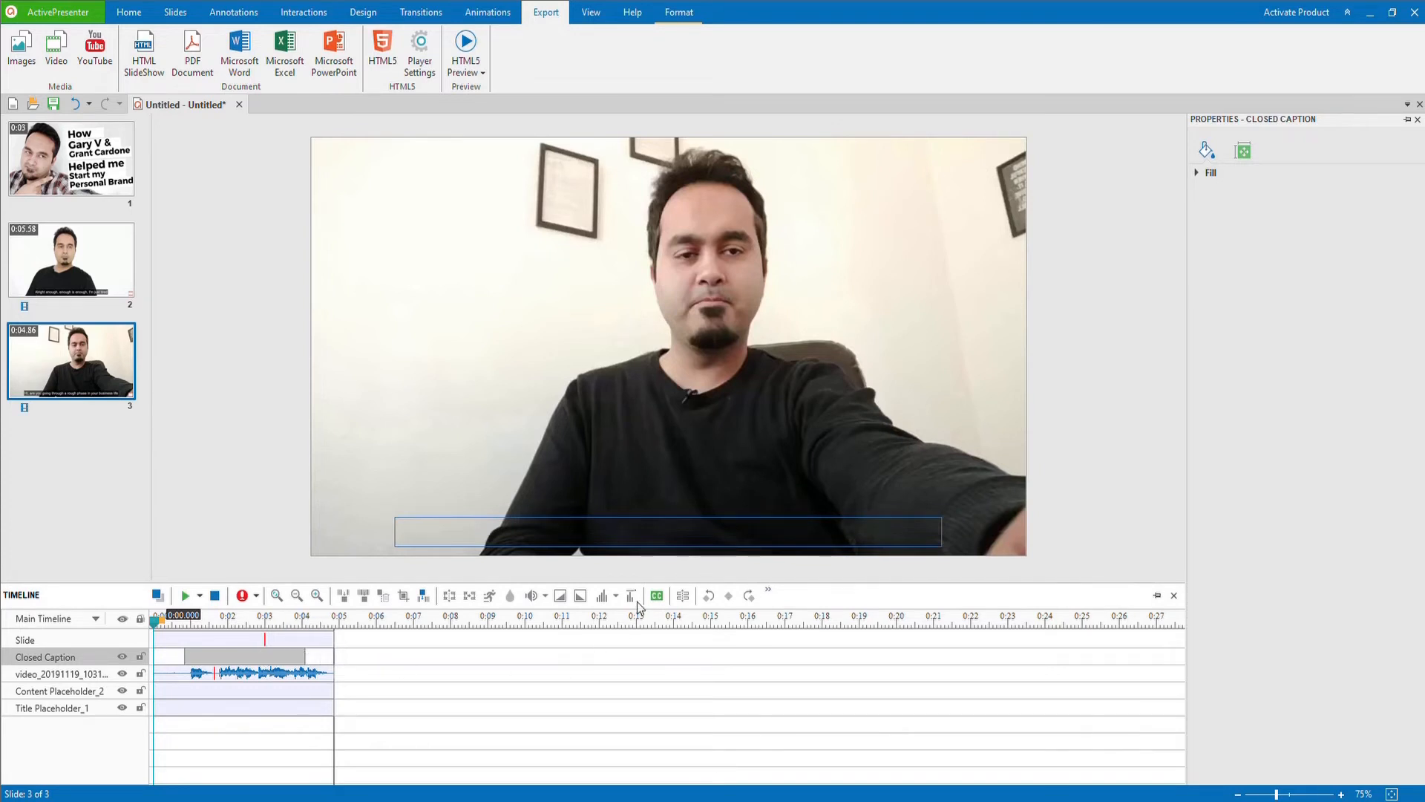
{"action": "left_click", "coordinate": [1066, 432]}
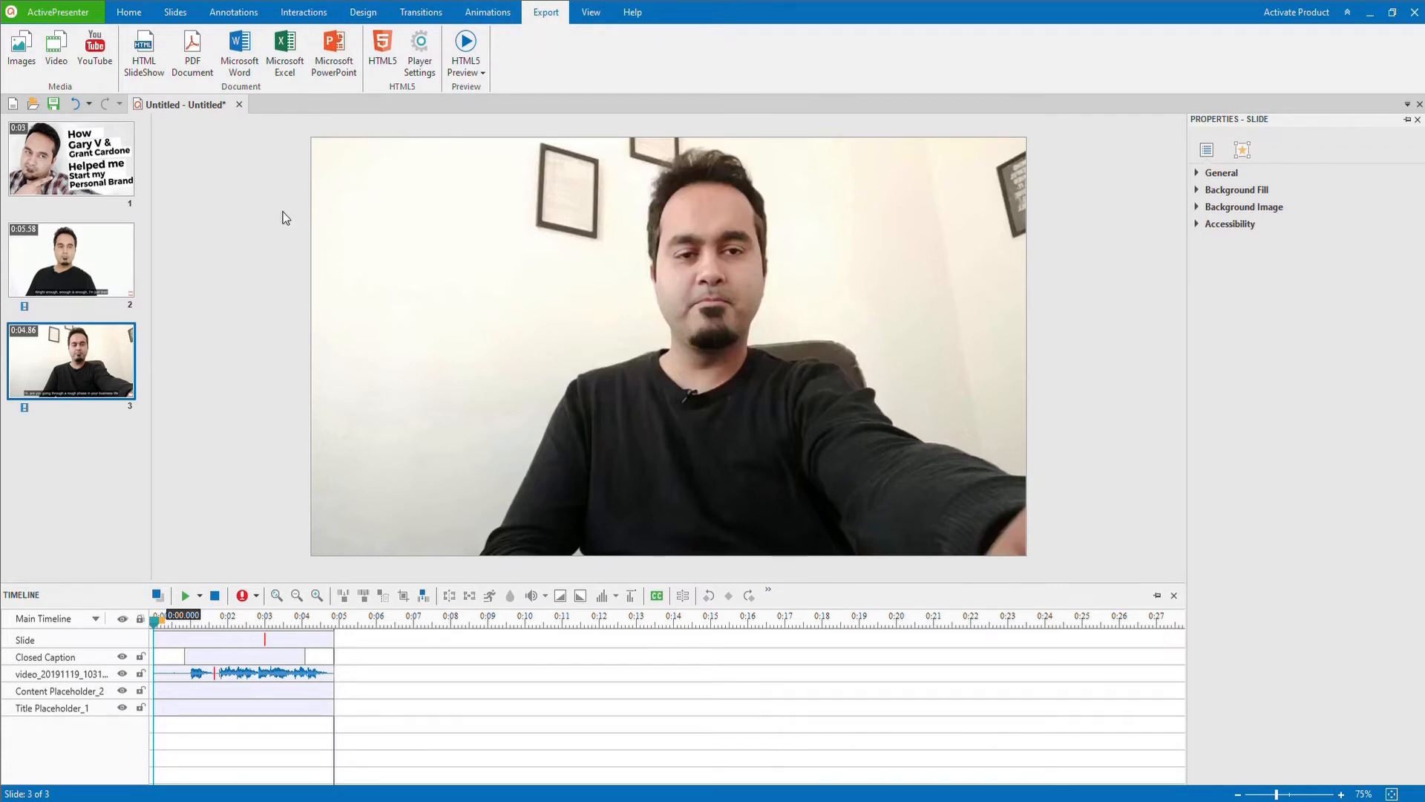
Step: Export the project as a video and switch to VLC media player to play it
{"action": "left_click", "coordinate": [54, 65]}
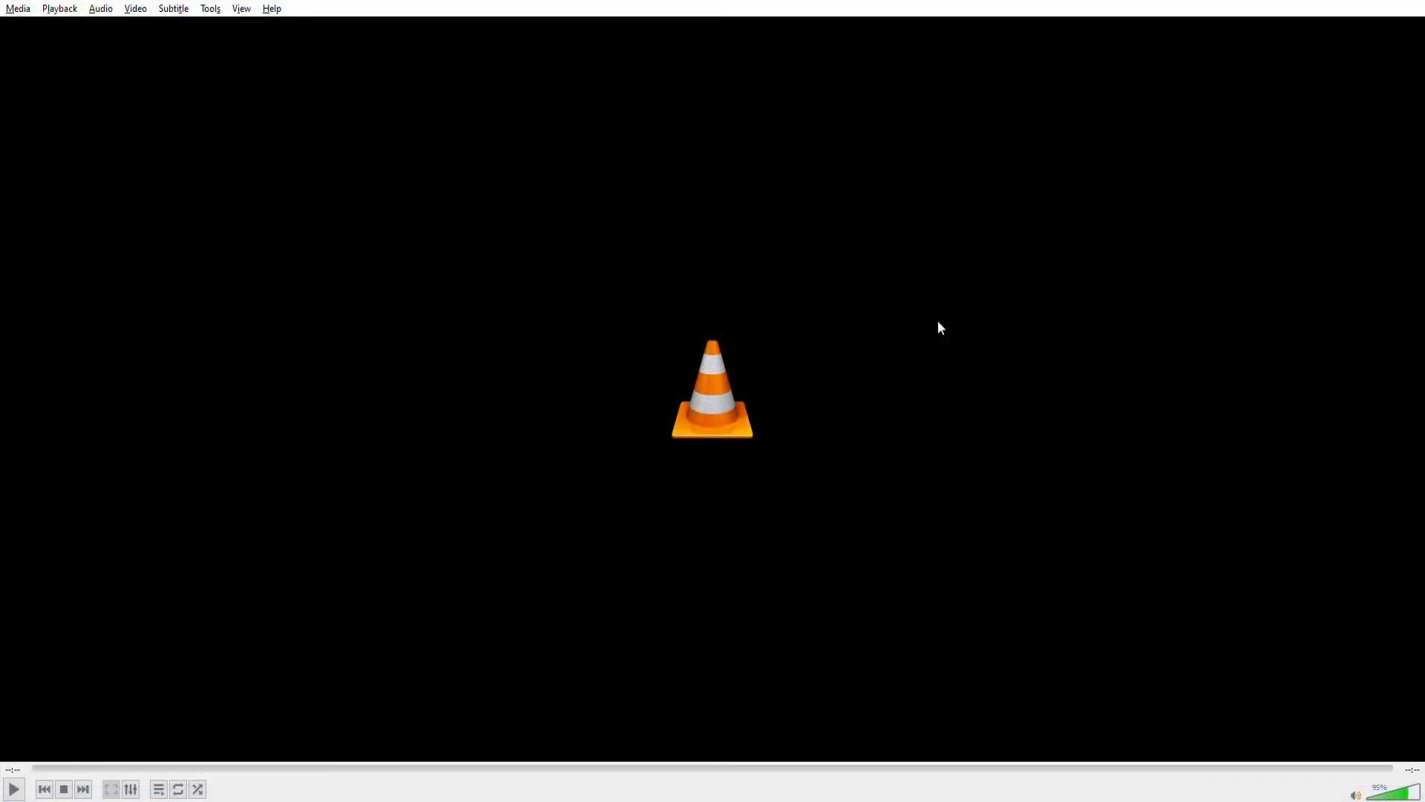
{"action": "left_click", "coordinate": [15, 788]}
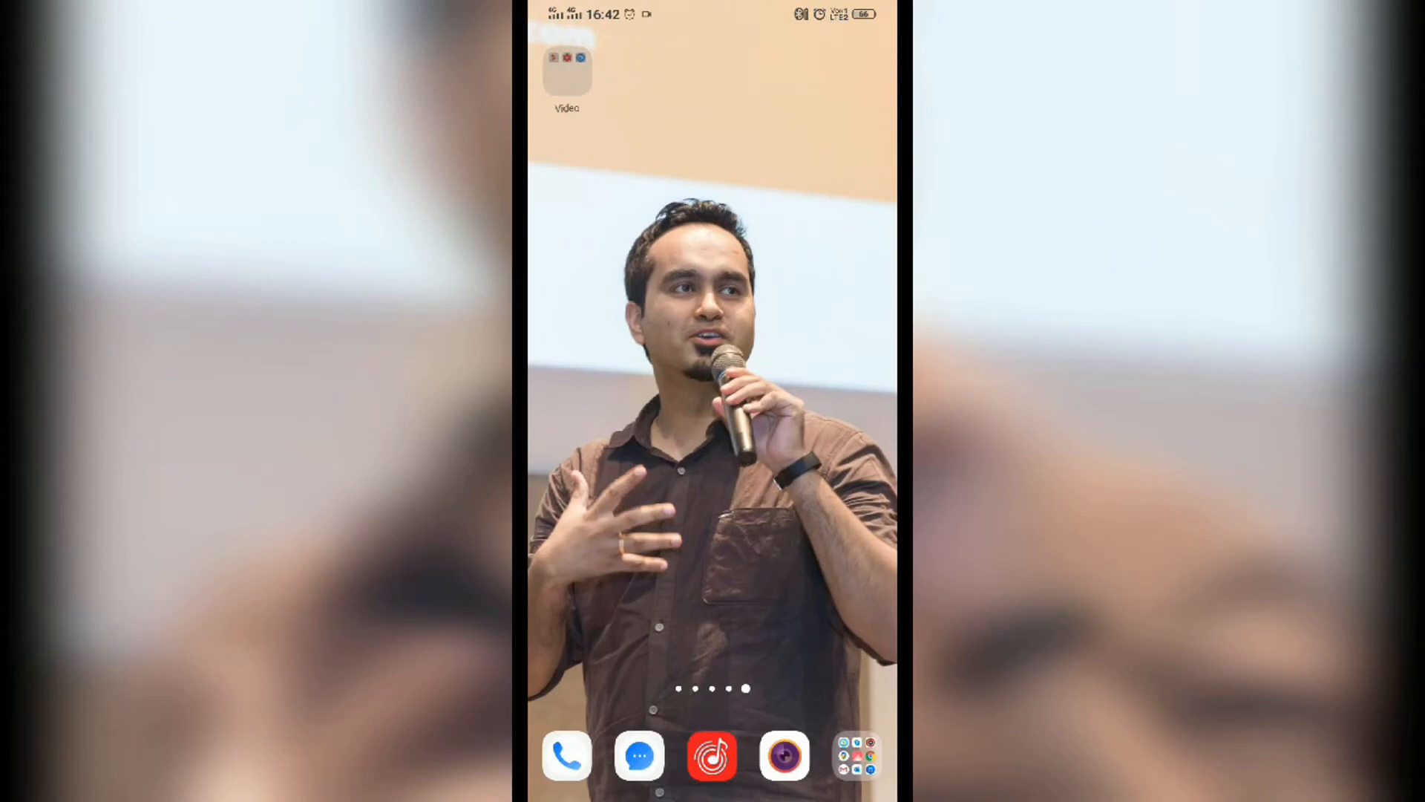
Step: Switch to the Vlogit app on the phone and open its camera capture for a new video
{"action": "left_click", "coordinate": [568, 71]}
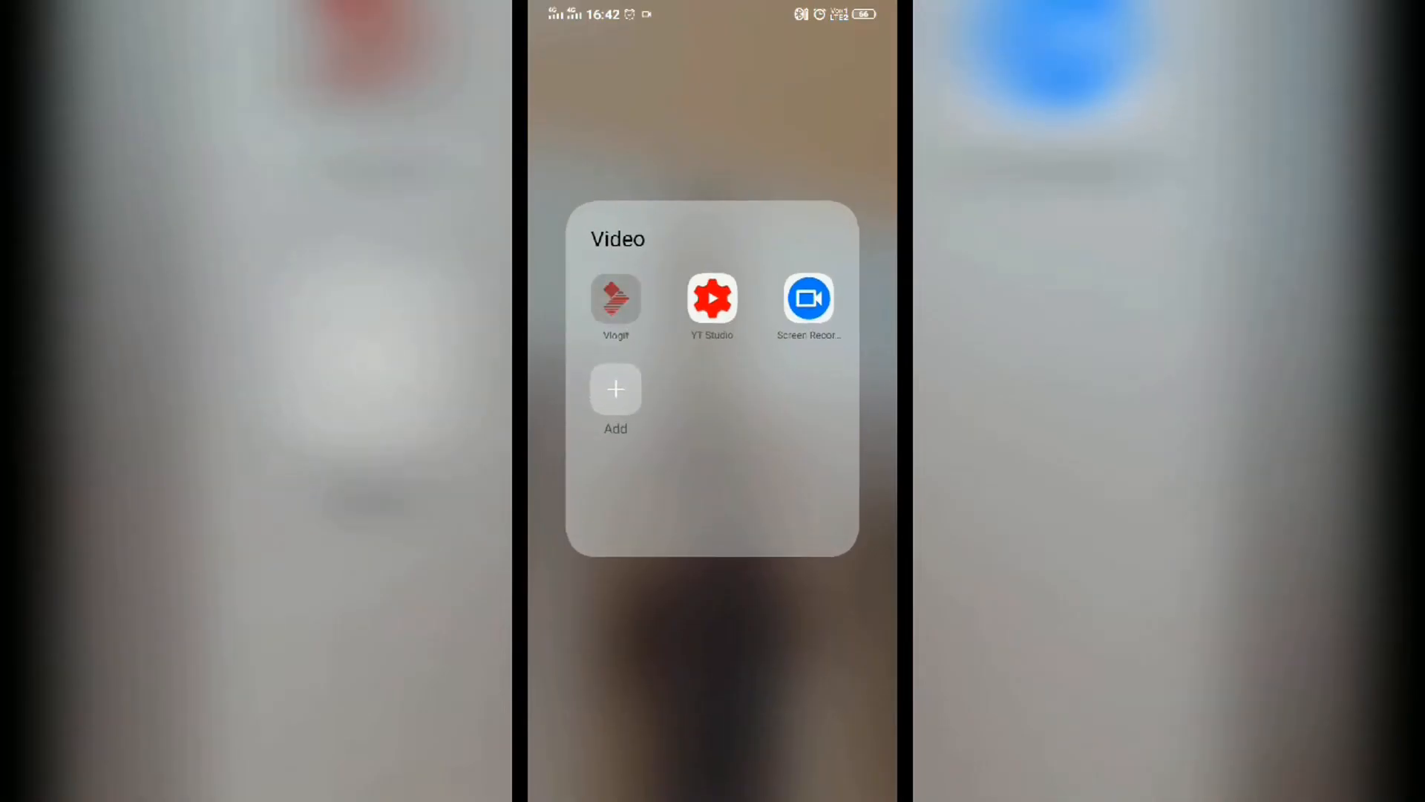
{"action": "left_click", "coordinate": [615, 298]}
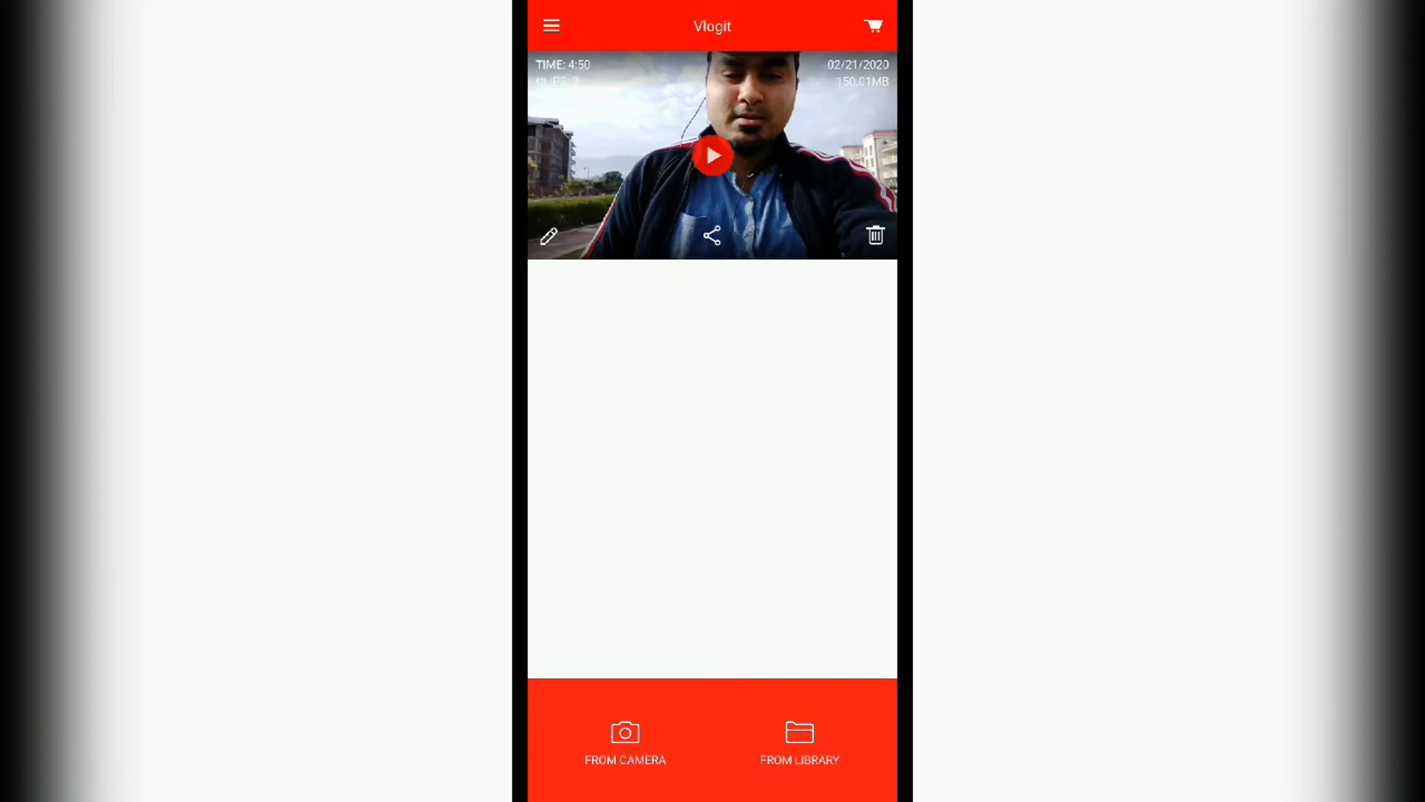
{"action": "left_click", "coordinate": [625, 742]}
{"action": "left_click", "coordinate": [625, 742]}
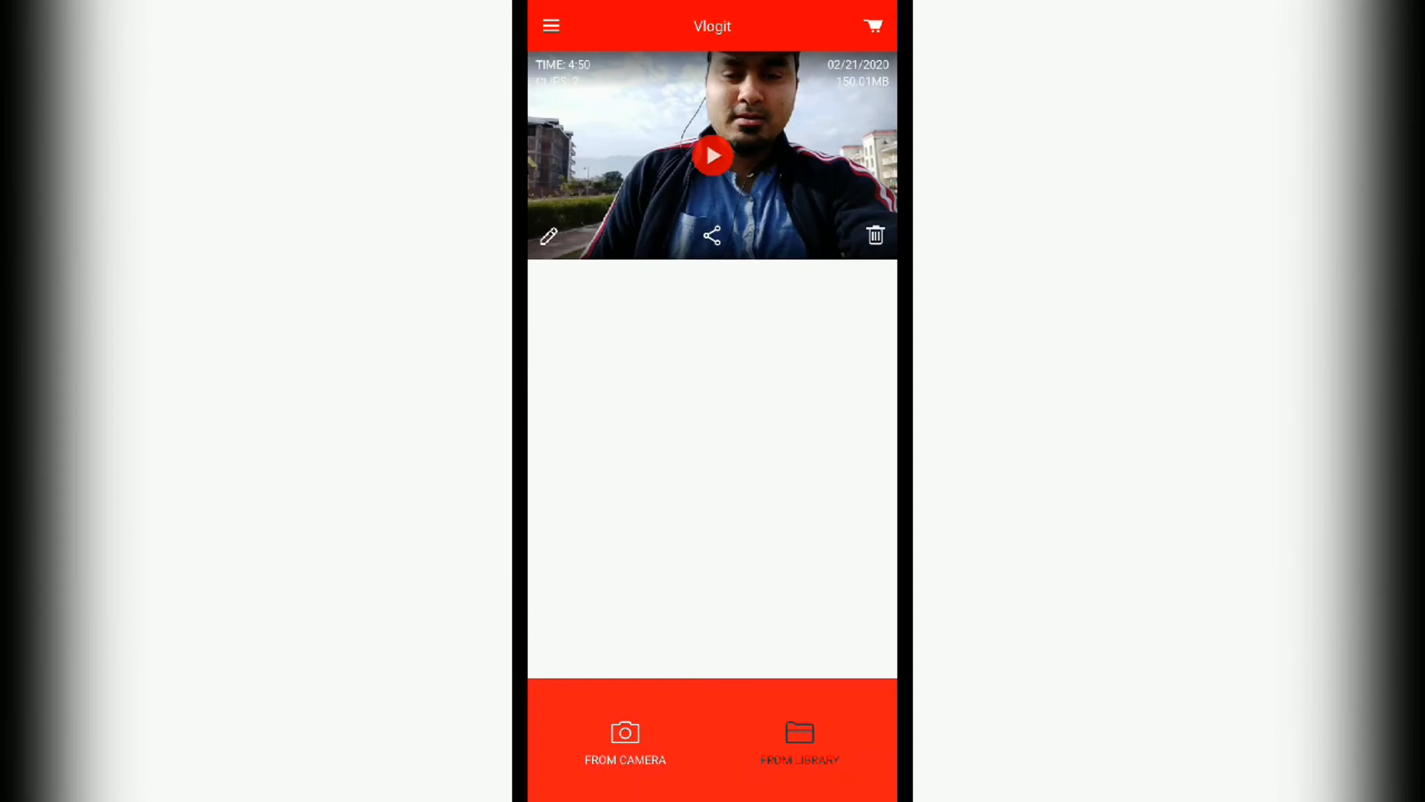
Step: Create a new project from the library with the 0:22 and 4:50 videos, in that order
{"action": "left_click", "coordinate": [799, 742]}
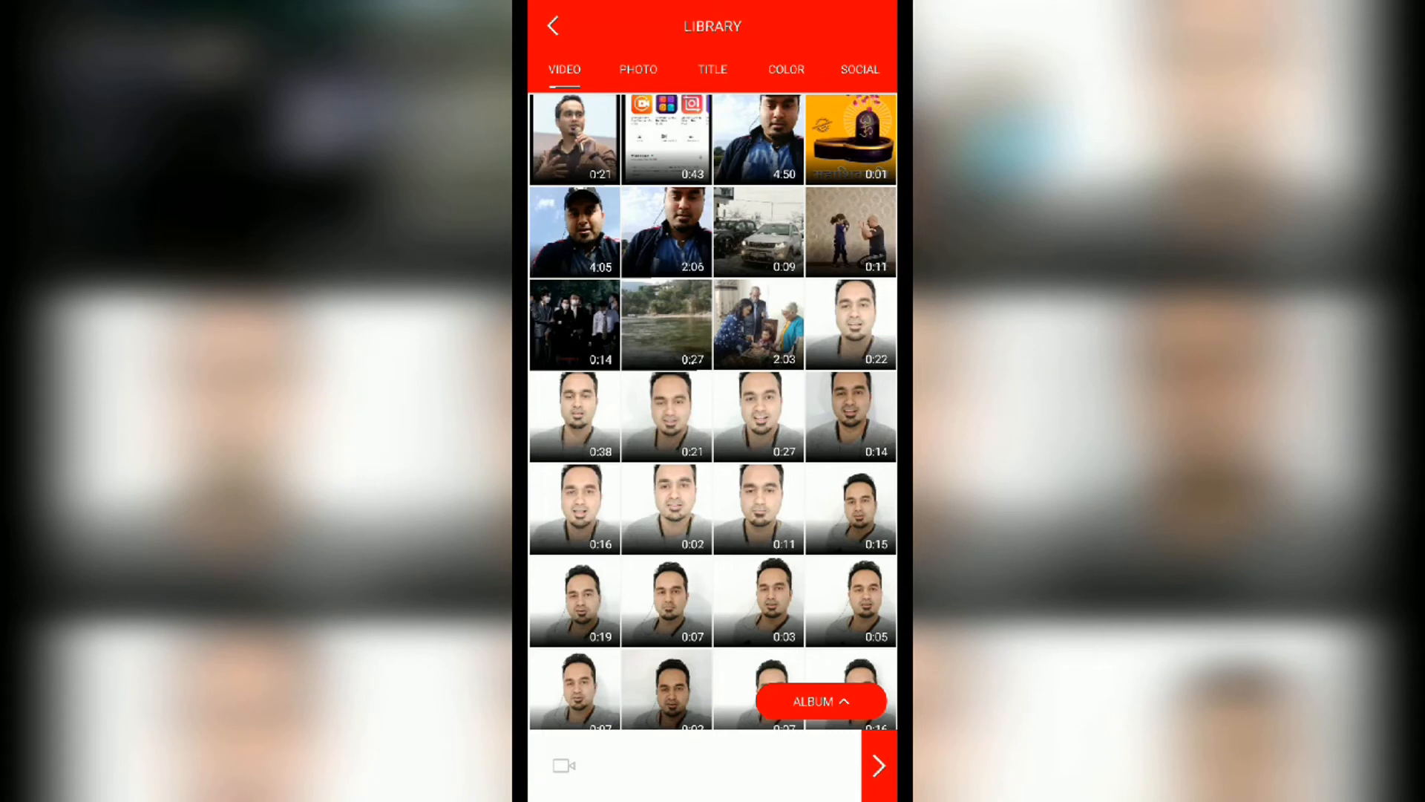
{"action": "left_click", "coordinate": [575, 417]}
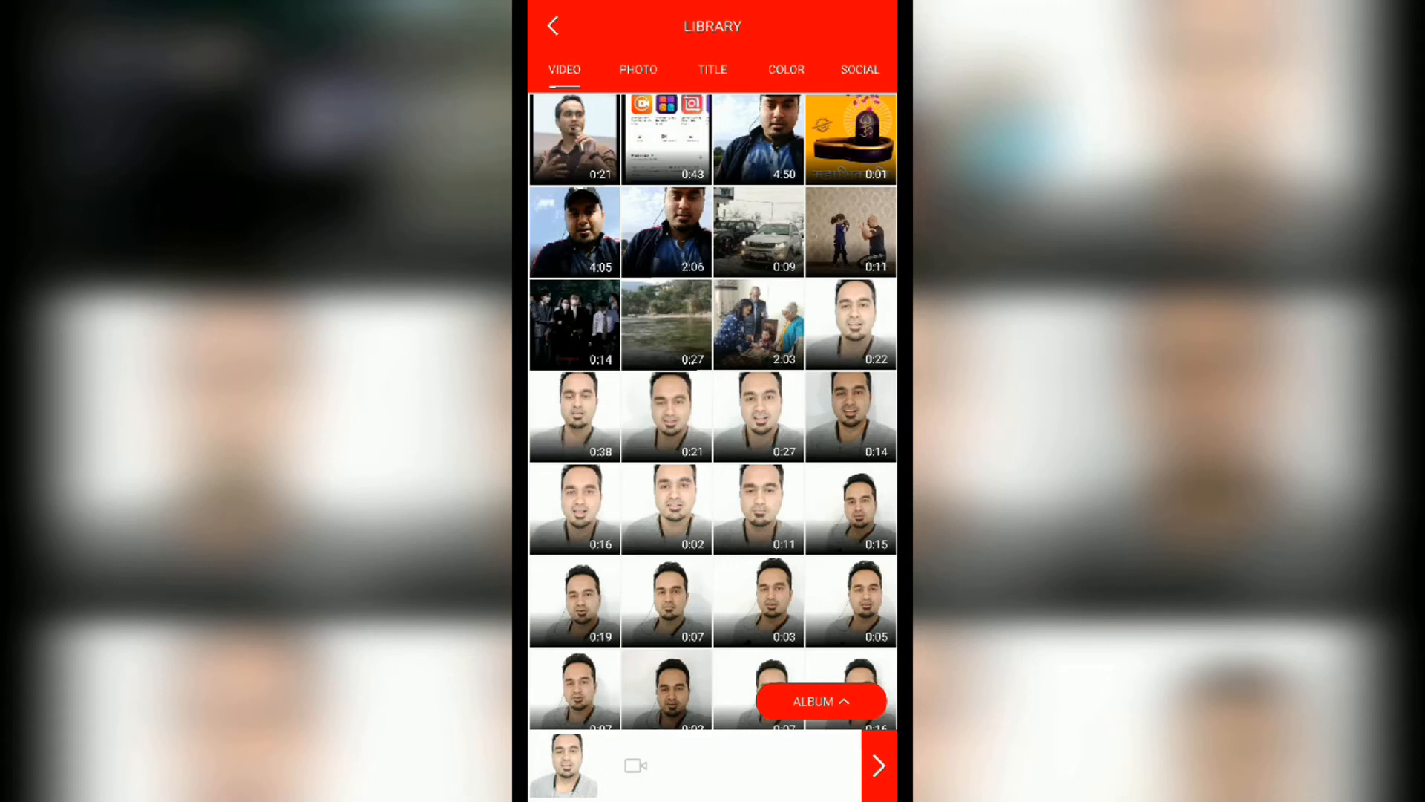
{"action": "left_click", "coordinate": [759, 140]}
{"action": "left_click", "coordinate": [879, 766]}
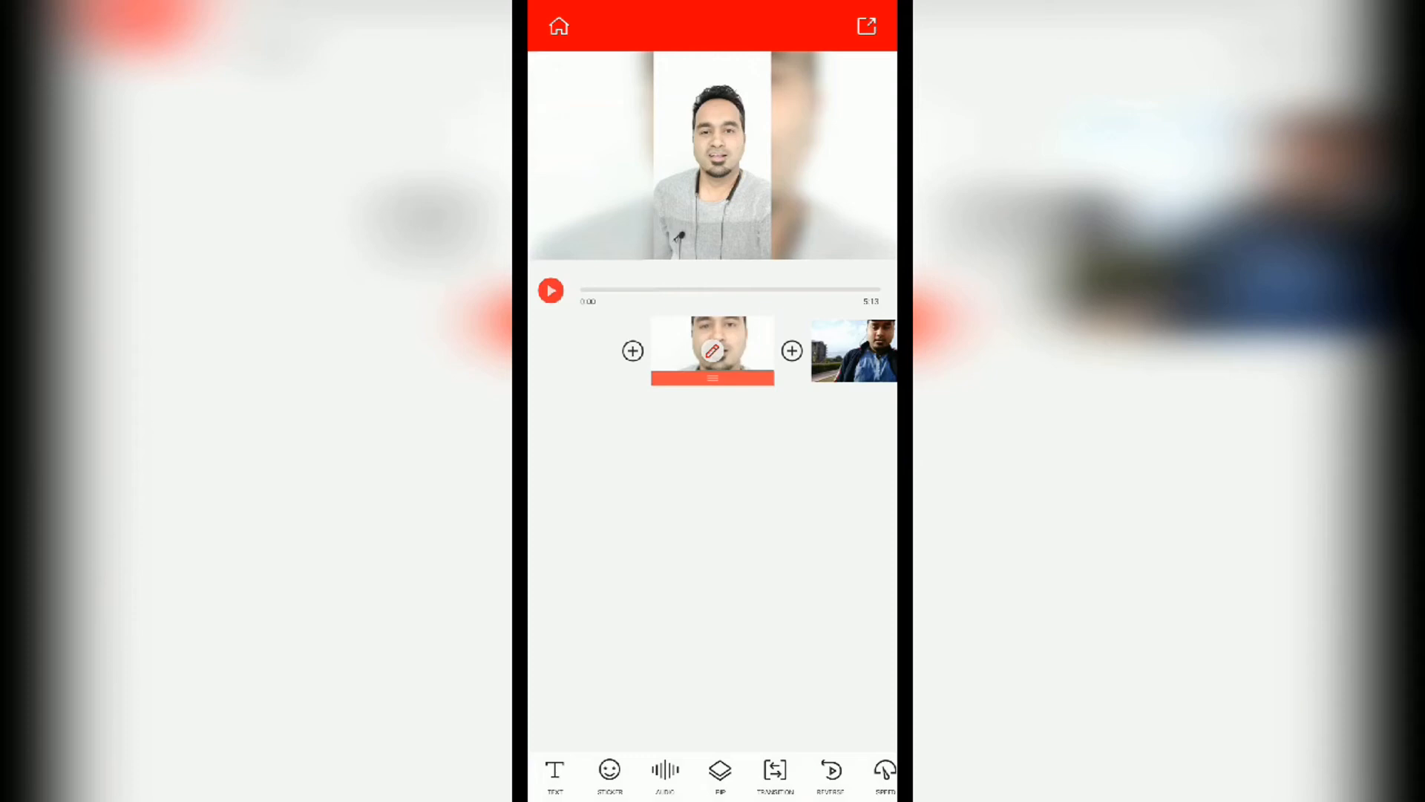
Step: Trim the end of the first clip to about 0:10.9 and return to the project timeline
{"action": "left_click", "coordinate": [713, 351]}
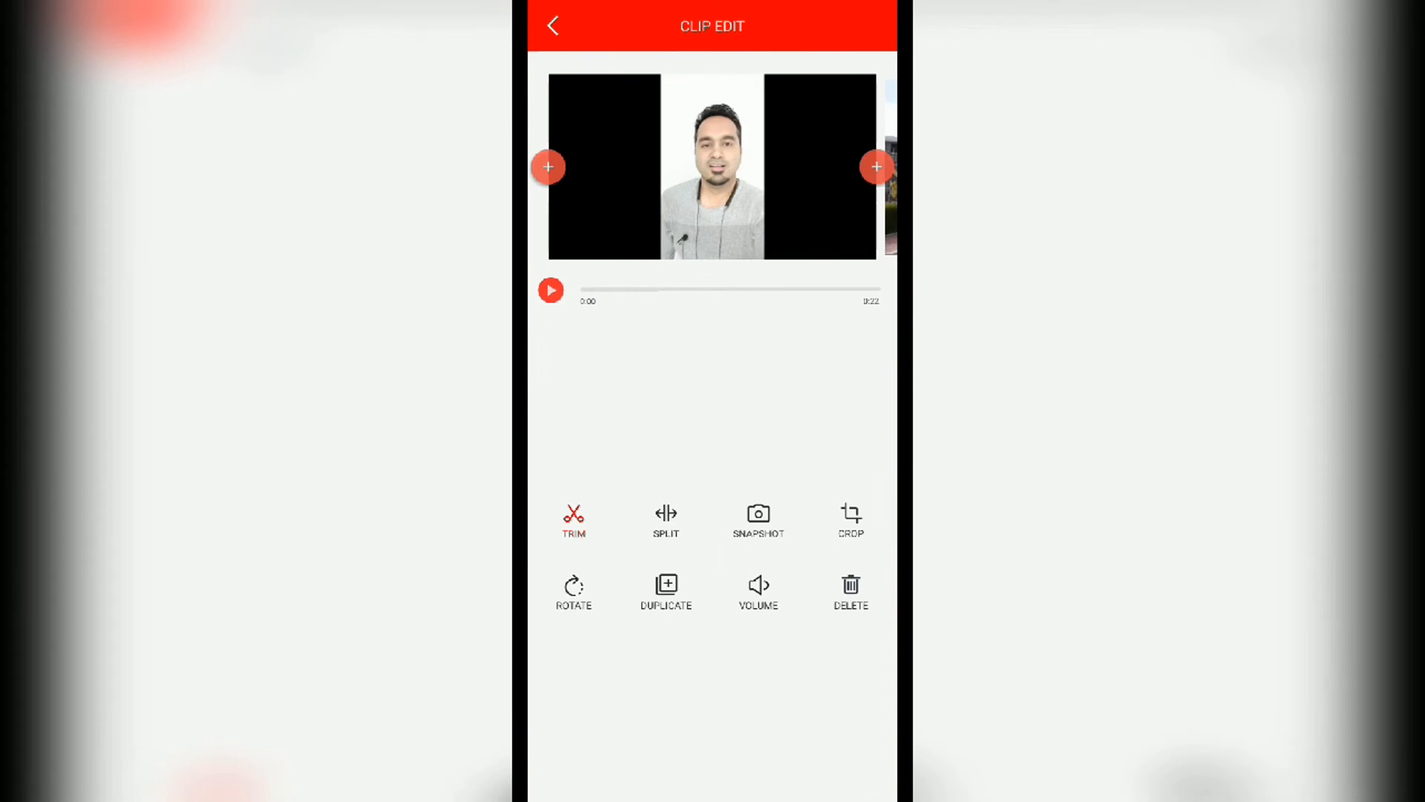
{"action": "left_click", "coordinate": [574, 519]}
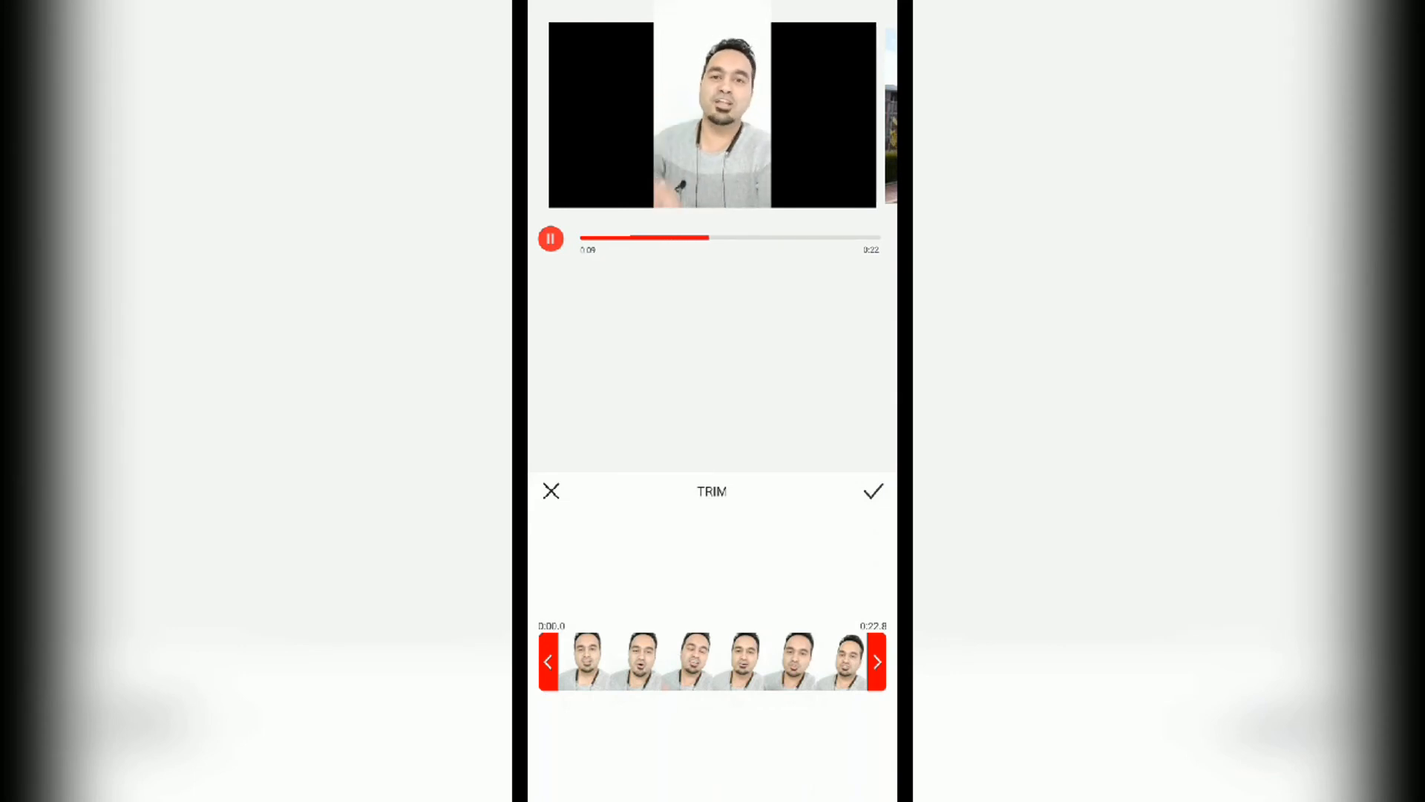
{"action": "left_click", "coordinate": [877, 662]}
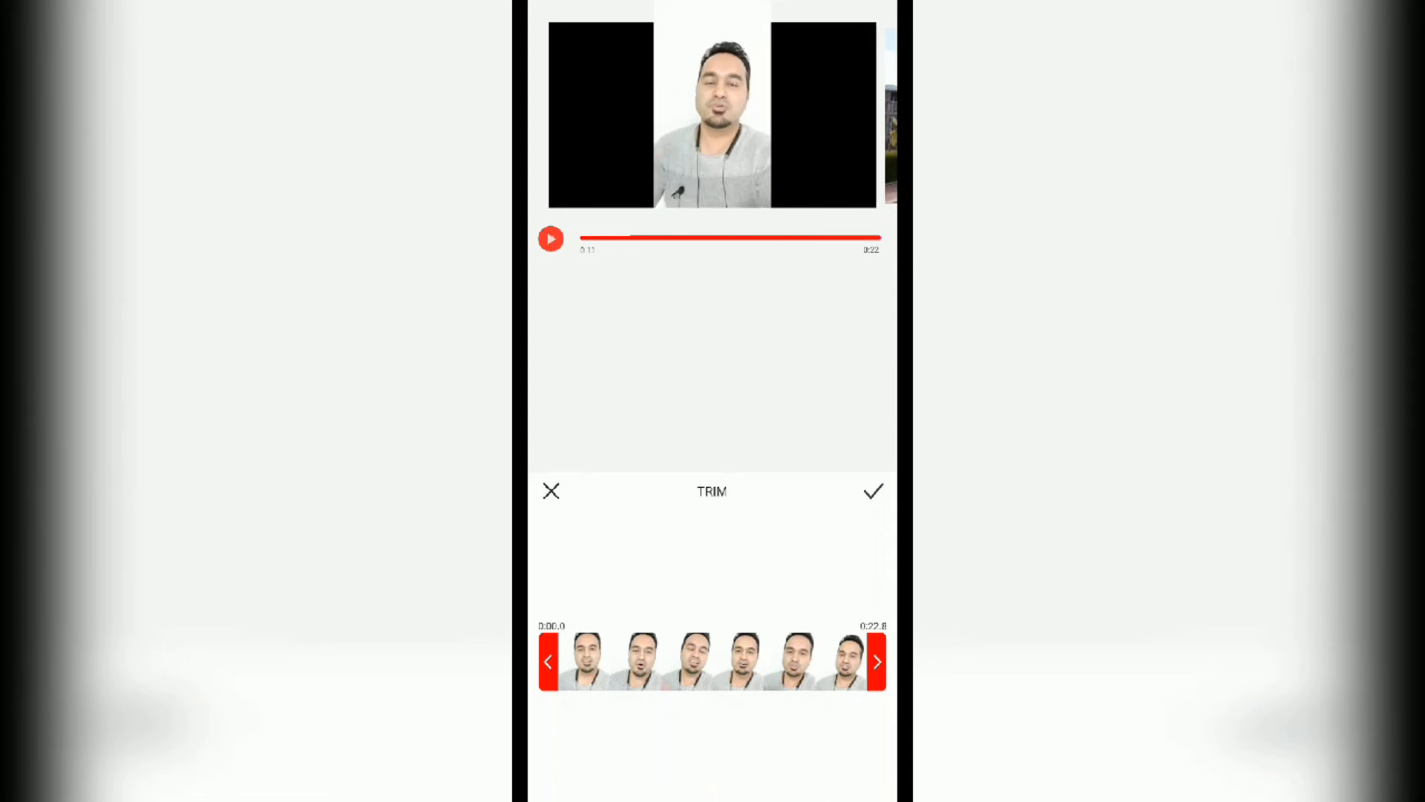
{"action": "left_click_drag", "start_coordinate": [877, 661], "coordinate": [713, 662]}
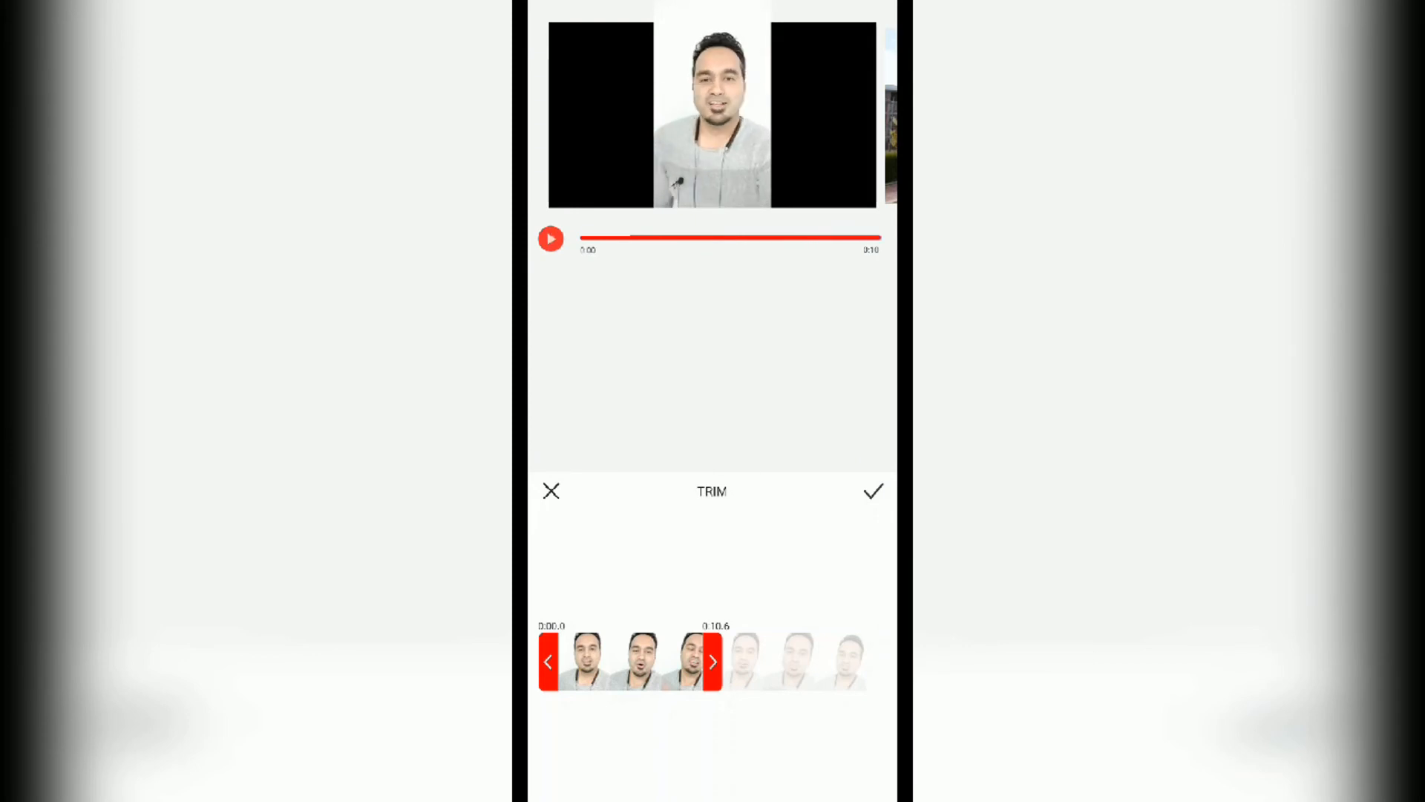
{"action": "left_click_drag", "start_coordinate": [713, 661], "coordinate": [717, 662]}
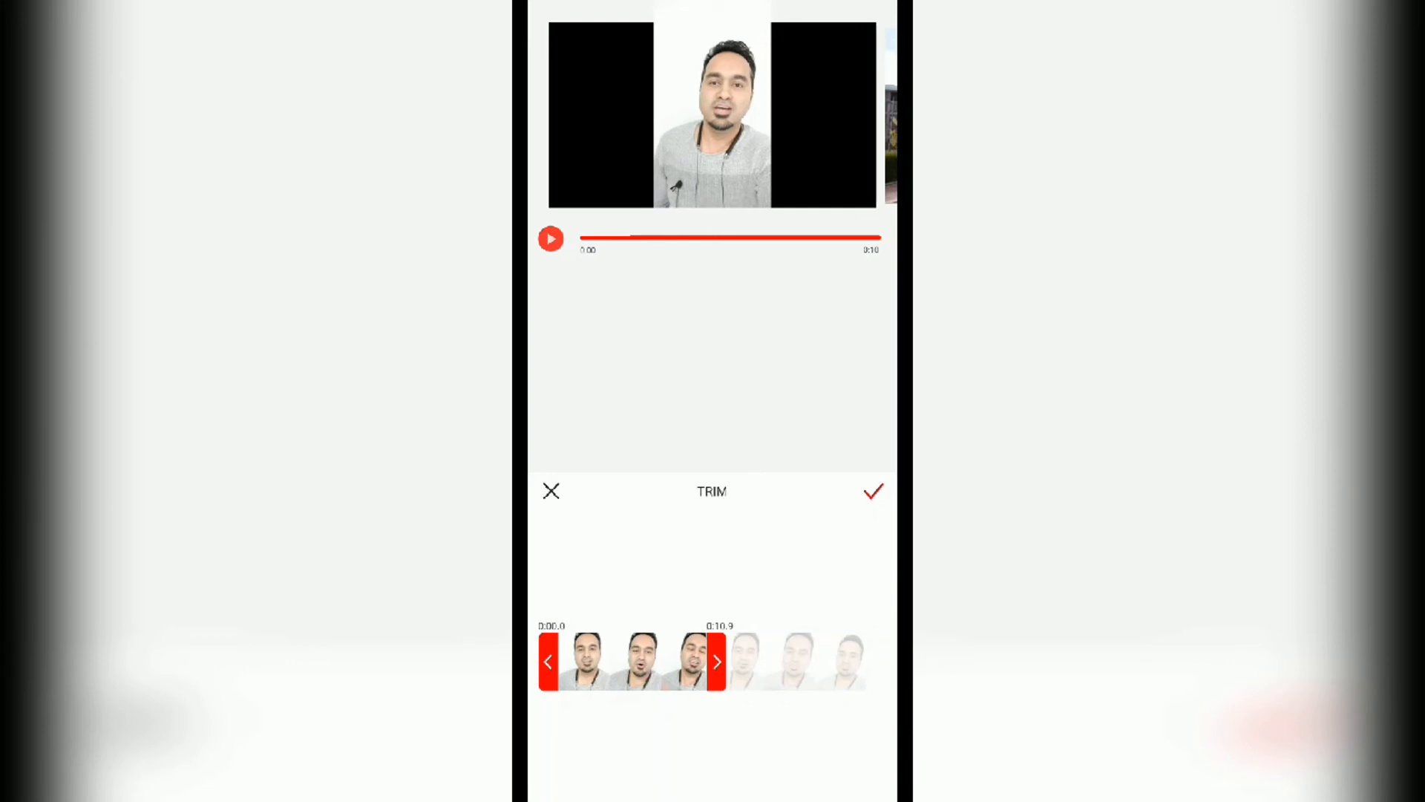
{"action": "left_click", "coordinate": [874, 490]}
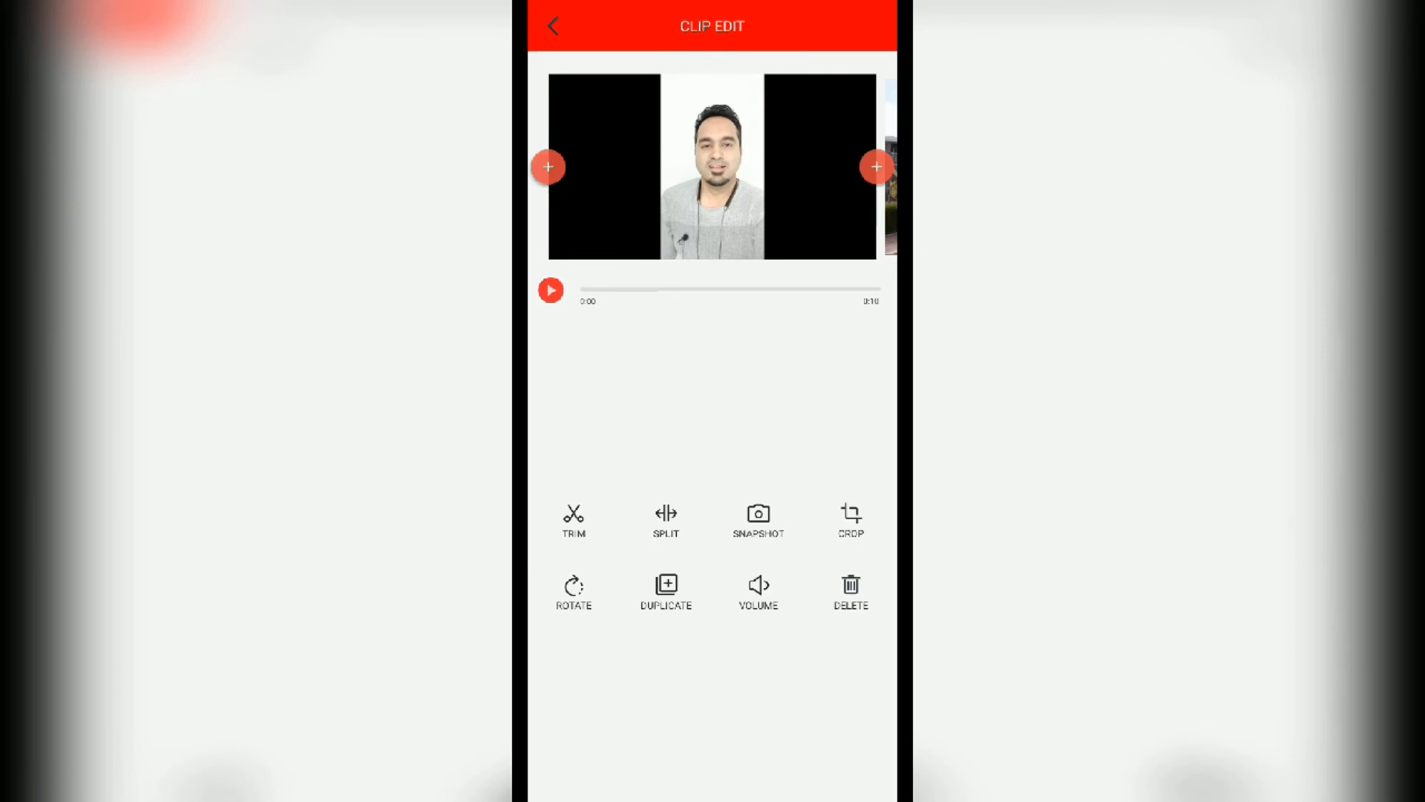
{"action": "left_click", "coordinate": [553, 26]}
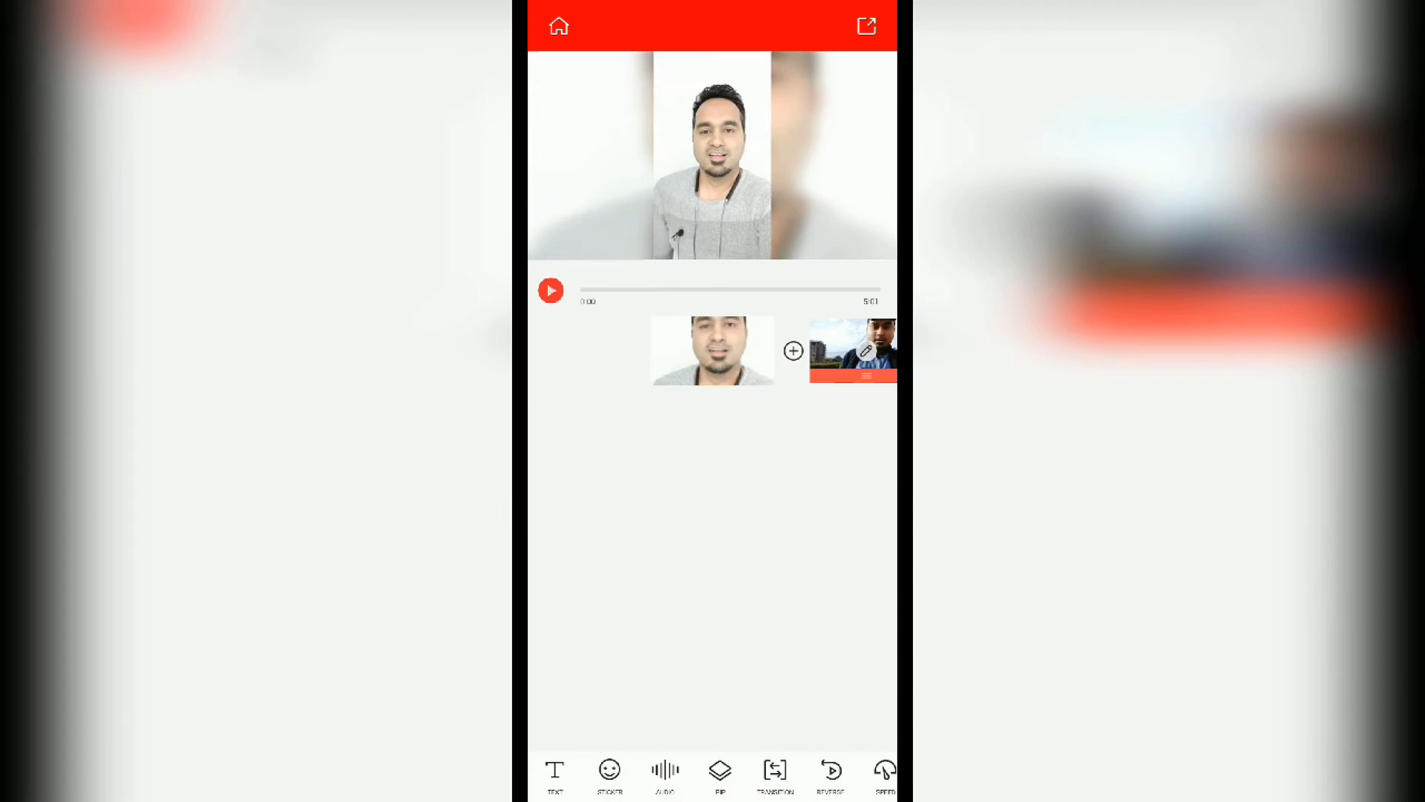
Step: Open the transition settings between the two clips and try the TransFishEye and TransBoxEase transitions
{"action": "left_click_drag", "start_coordinate": [854, 350], "coordinate": [713, 350]}
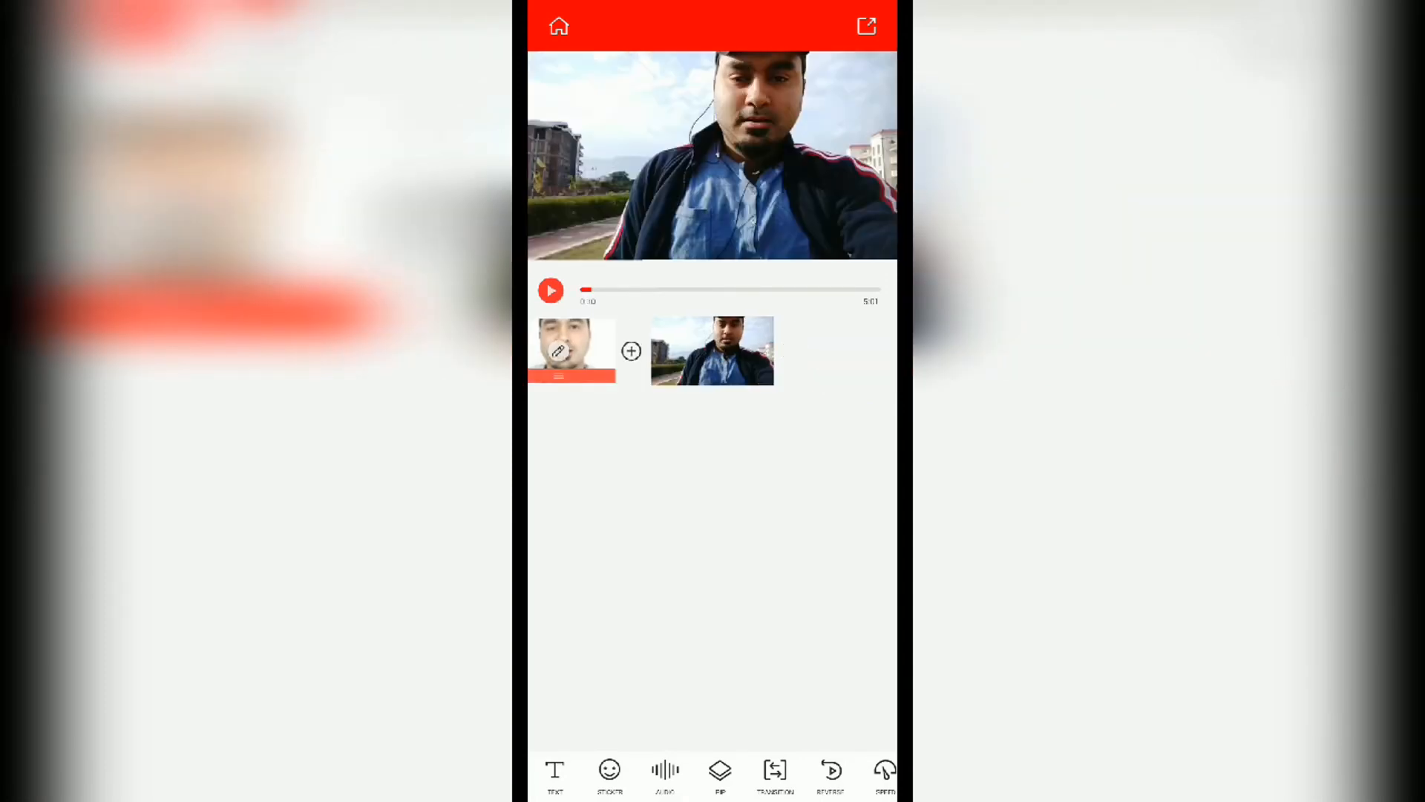
{"action": "left_click_drag", "start_coordinate": [572, 350], "coordinate": [713, 351]}
{"action": "left_click", "coordinate": [775, 776]}
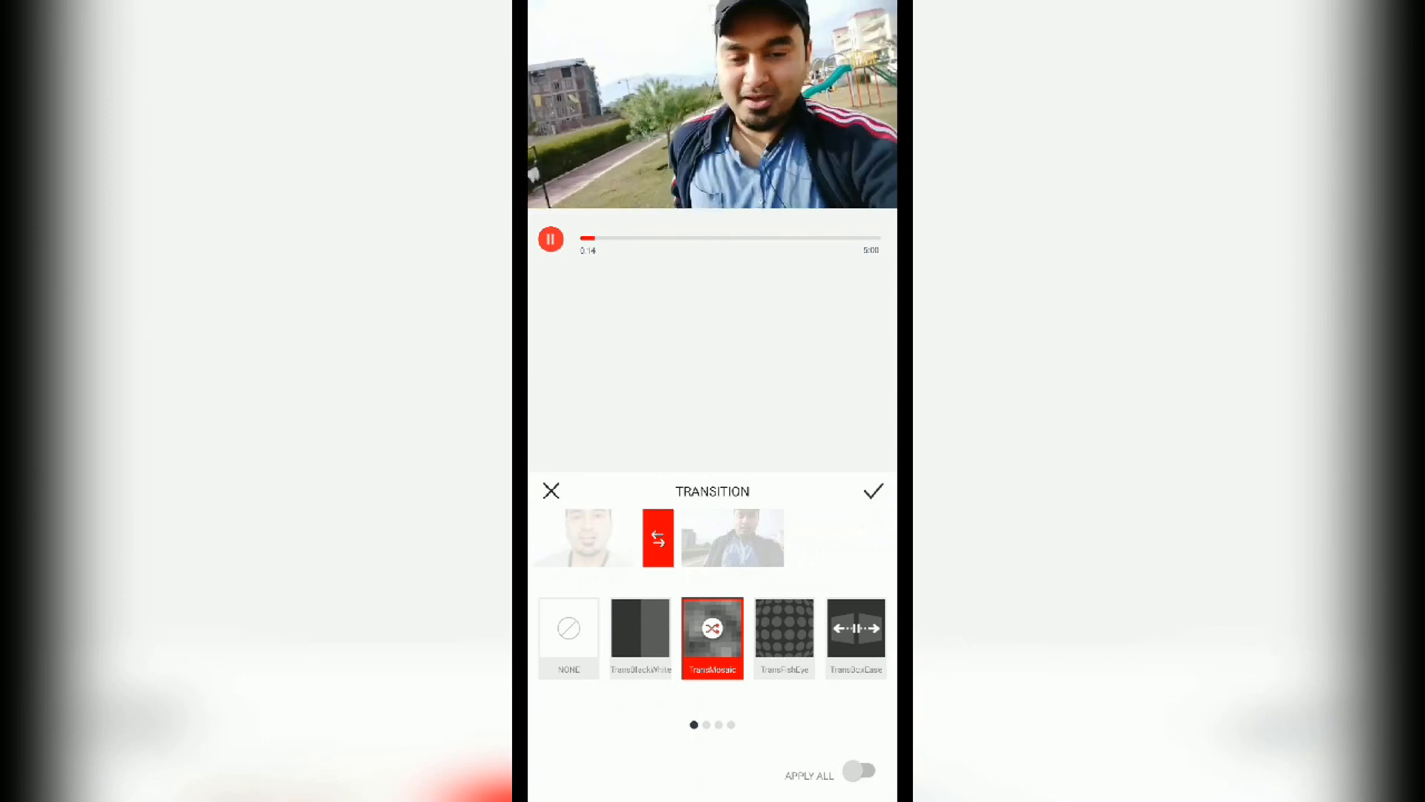
{"action": "left_click", "coordinate": [785, 638]}
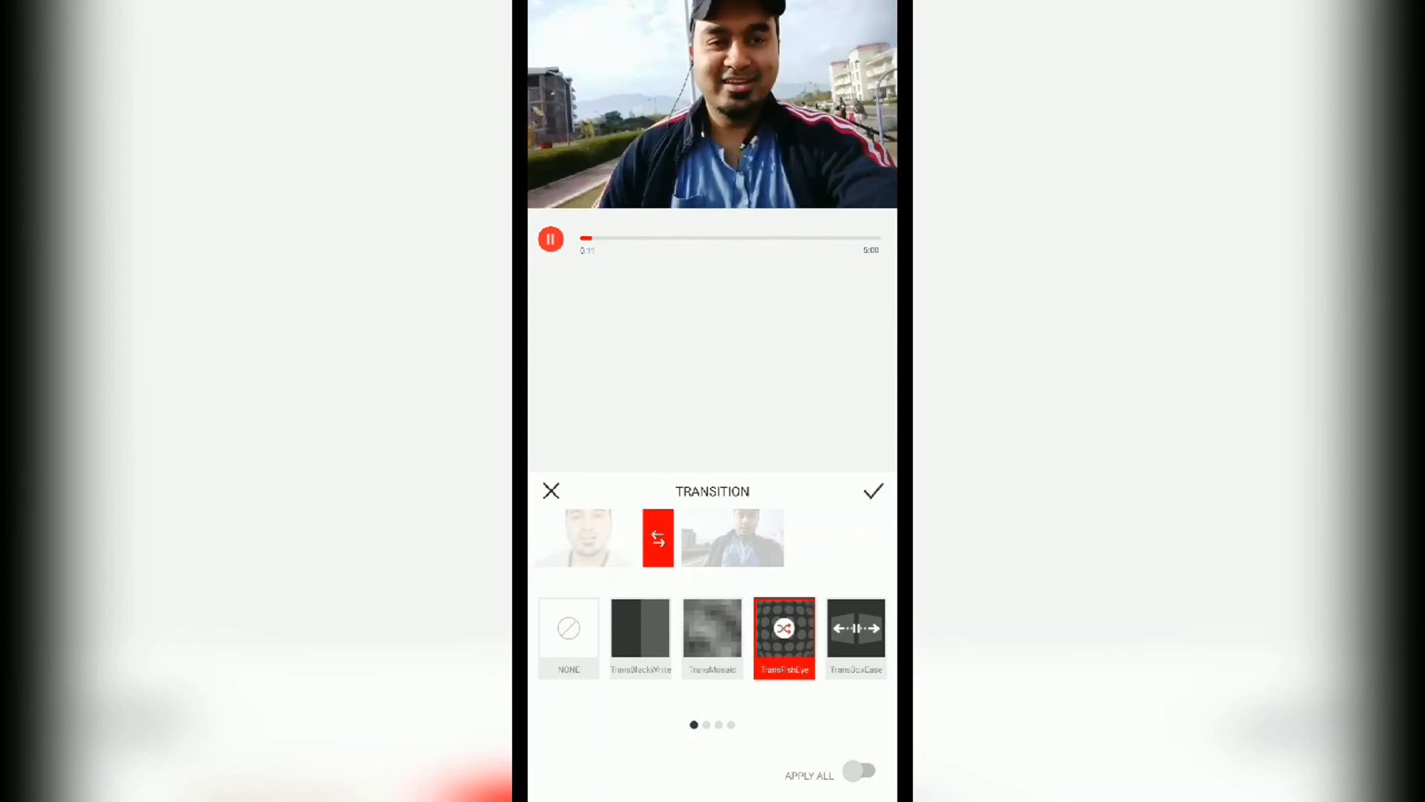
{"action": "left_click", "coordinate": [856, 638]}
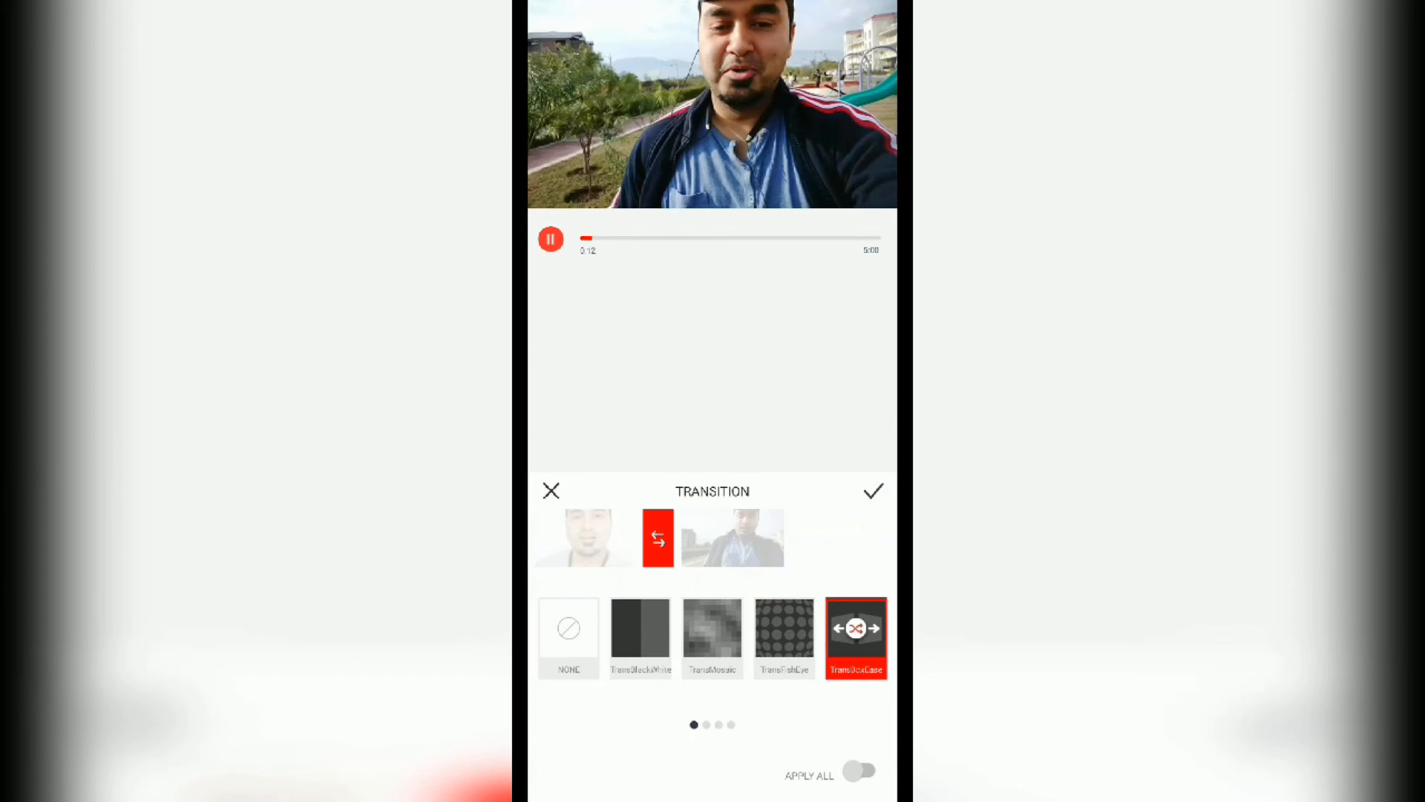
Step: Try TransBounce, apply the TransBarnDoor transition between the two clips instead, and pause the playback
{"action": "scroll", "coordinate": [713, 639], "scroll_direction": "right", "scroll_amount": 3}
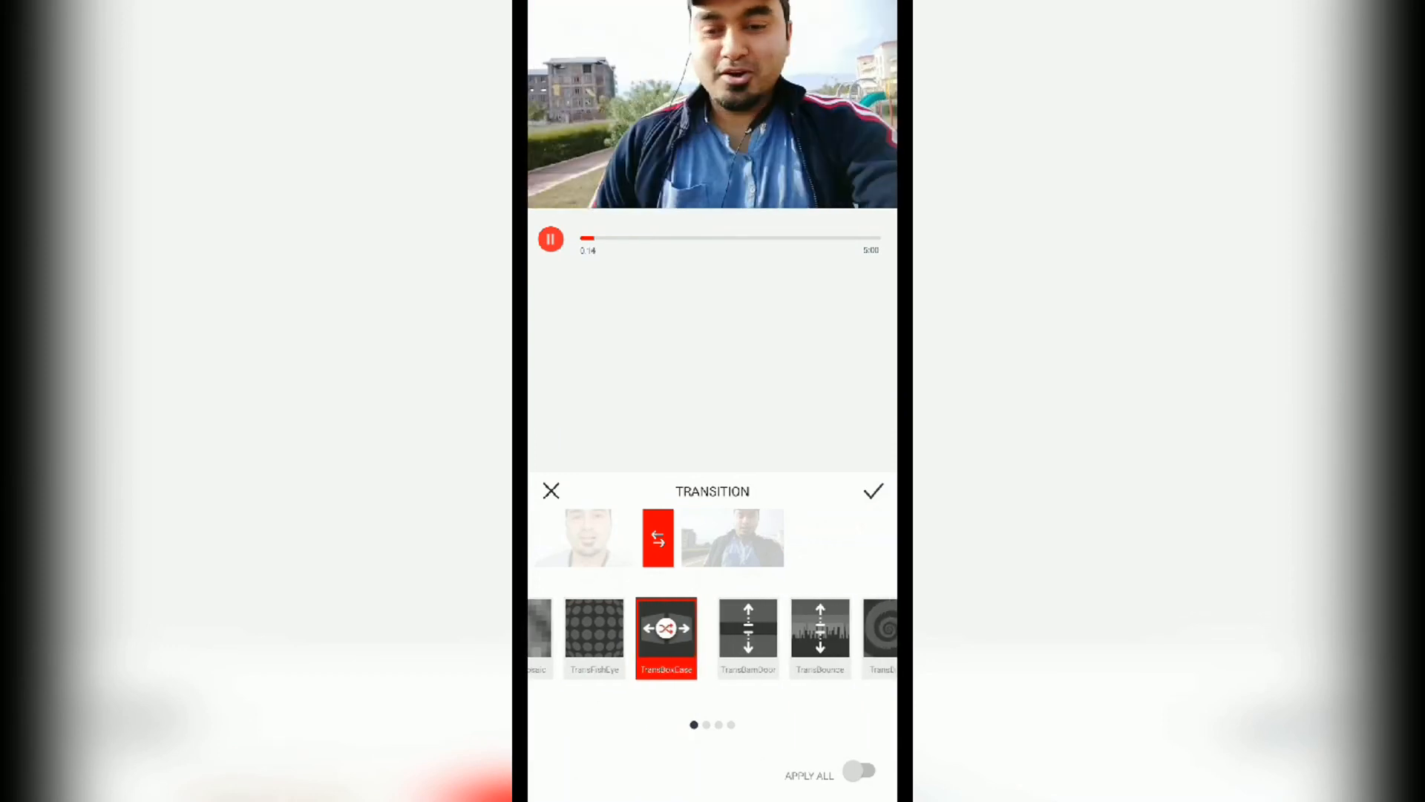
{"action": "scroll", "coordinate": [713, 638], "scroll_direction": "left", "scroll_amount": 3}
{"action": "scroll", "coordinate": [713, 639], "scroll_direction": "right", "scroll_amount": 2}
{"action": "scroll", "coordinate": [712, 639], "scroll_direction": "left", "scroll_amount": 1}
{"action": "scroll", "coordinate": [713, 639], "scroll_direction": "left", "scroll_amount": 2}
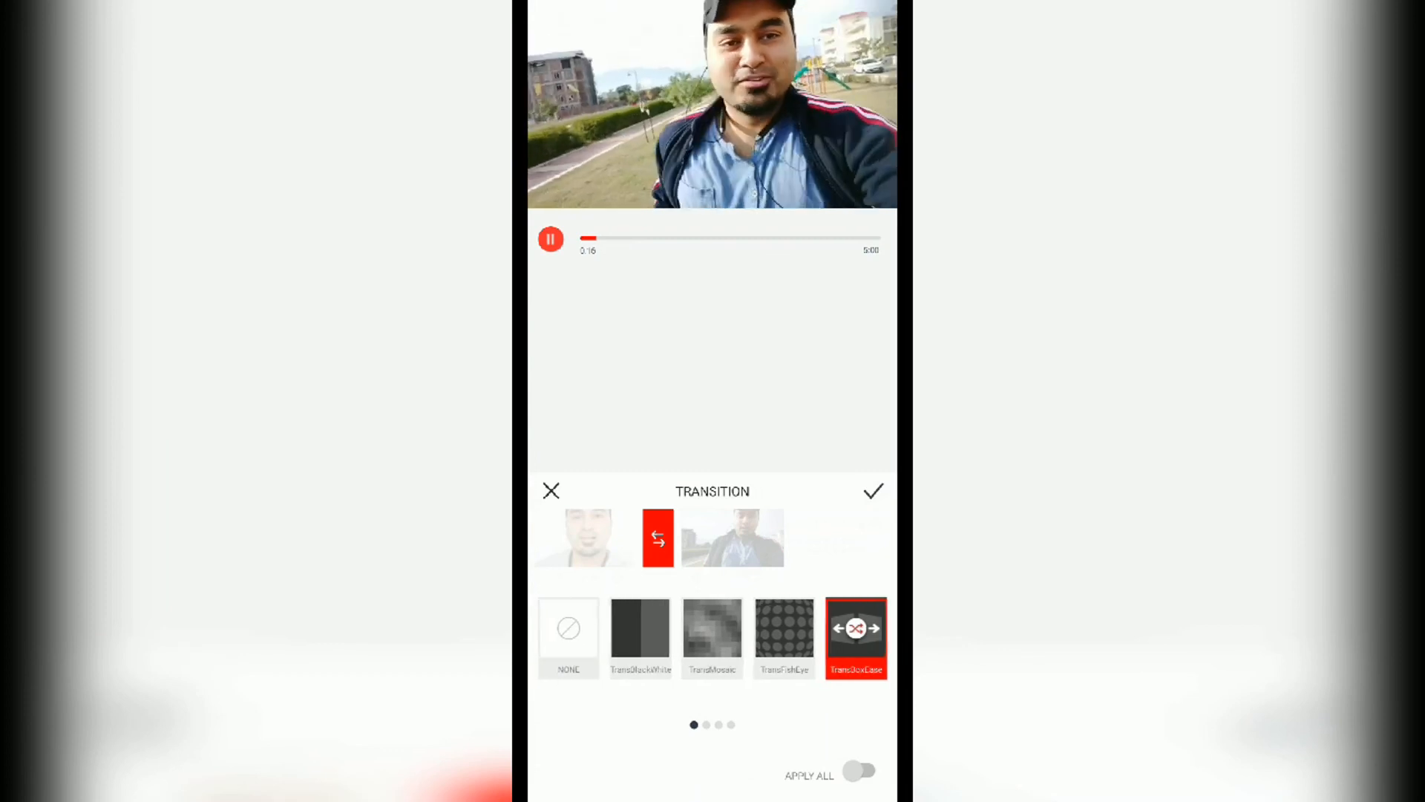
{"action": "scroll", "coordinate": [712, 638], "scroll_direction": "right", "scroll_amount": 5}
{"action": "left_click", "coordinate": [640, 638]}
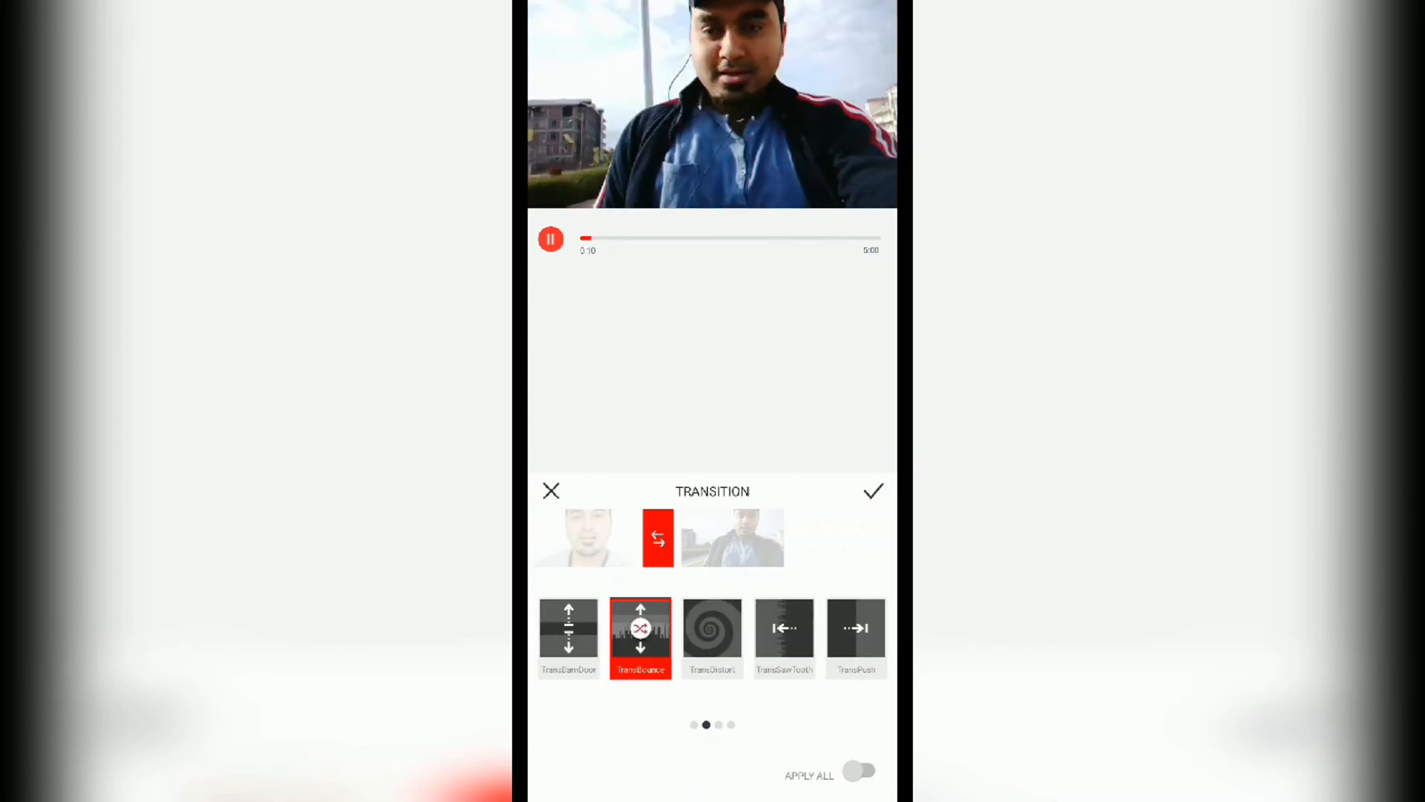
{"action": "left_click", "coordinate": [568, 638]}
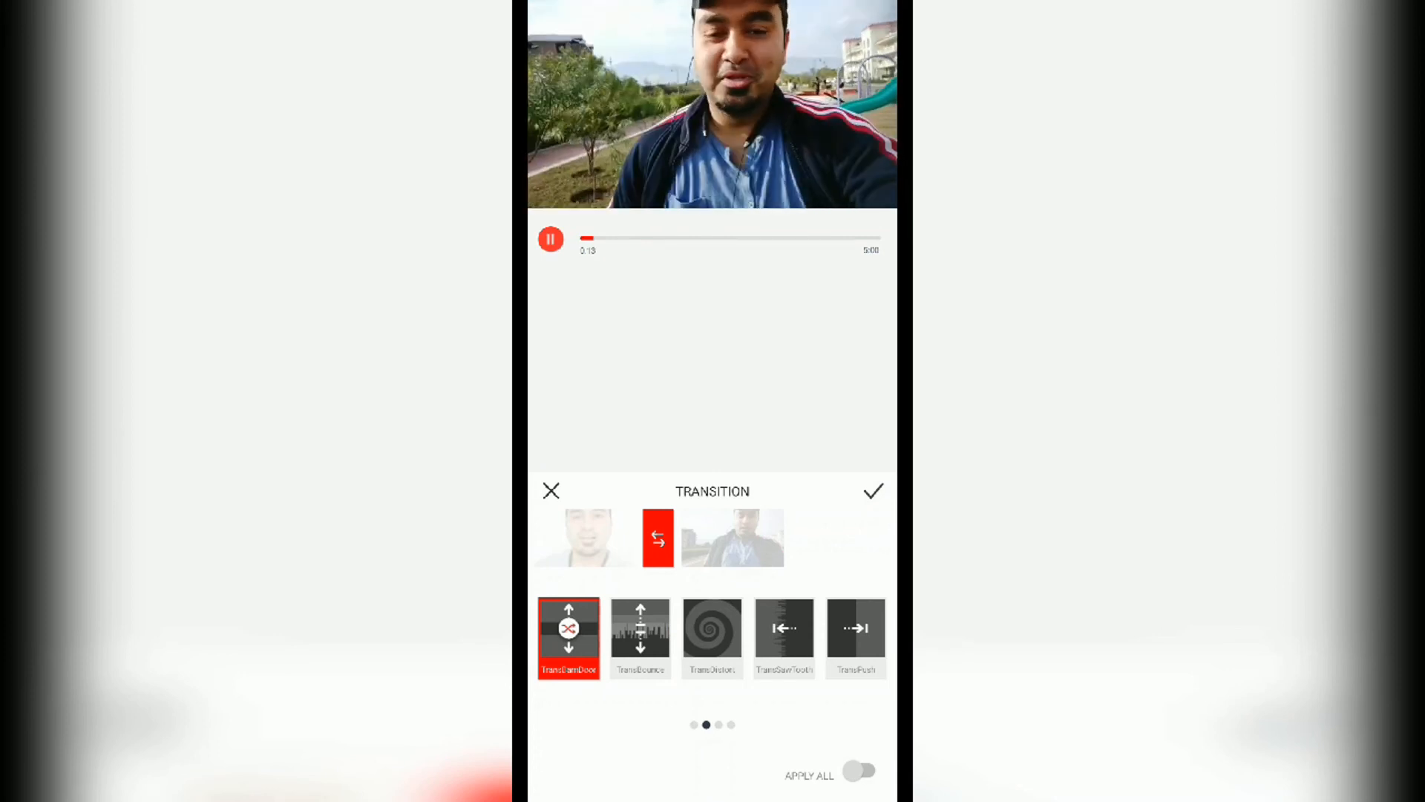
{"action": "left_click", "coordinate": [874, 491]}
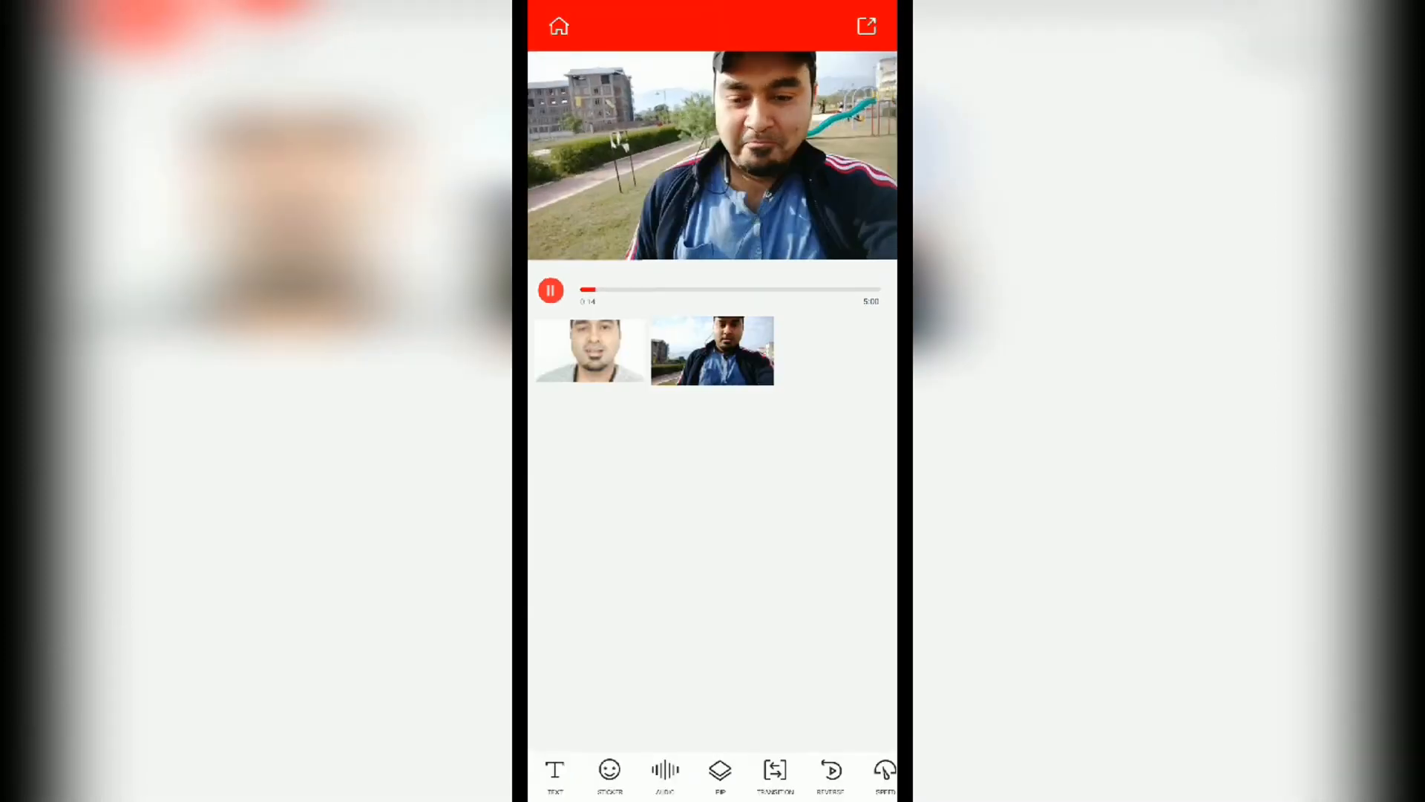
{"action": "left_click", "coordinate": [550, 290]}
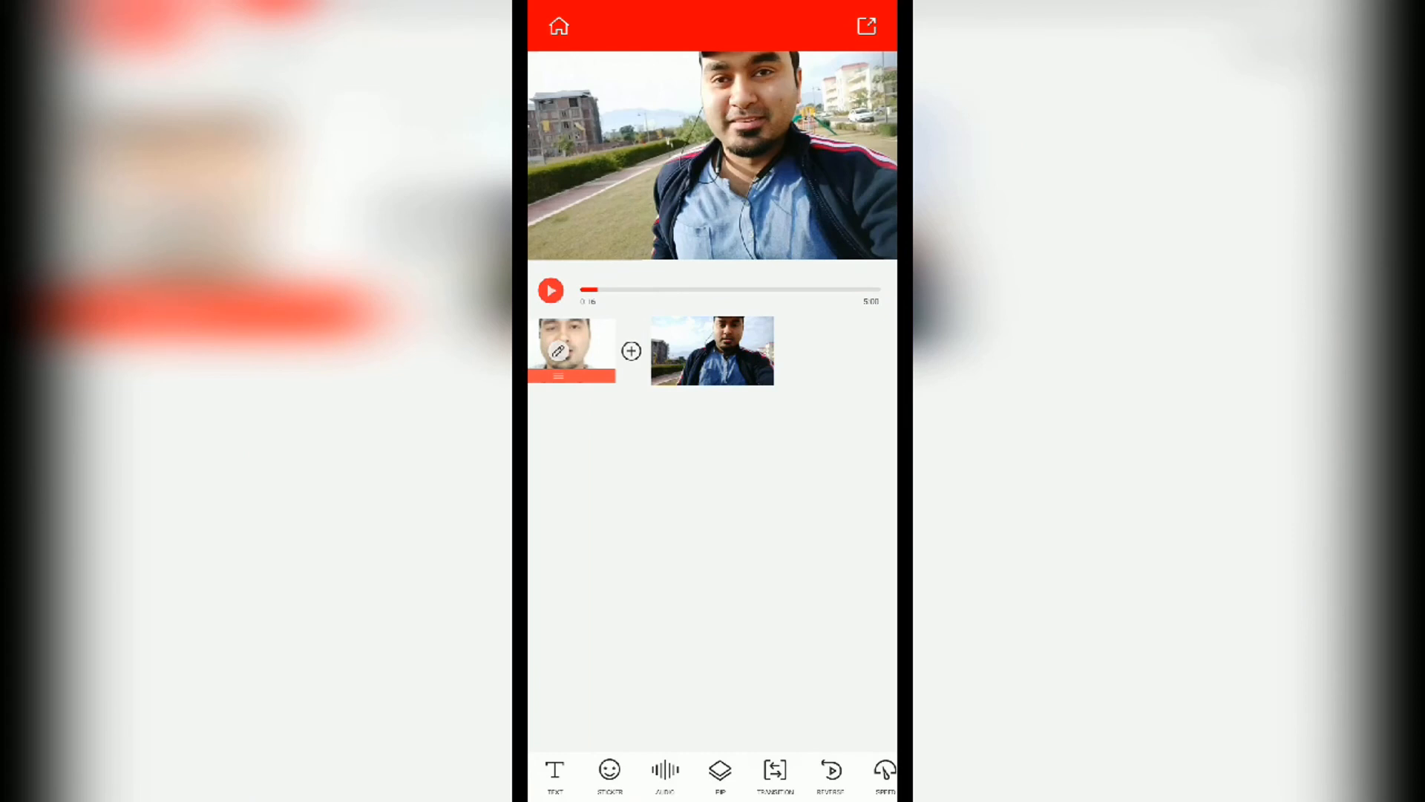
Step: Adjust the first clip by slightly raising its saturation and brightness and adding a dark vignette
{"action": "left_click_drag", "start_coordinate": [631, 351], "coordinate": [776, 351]}
{"action": "left_click_drag", "start_coordinate": [775, 772], "coordinate": [705, 772]}
{"action": "left_click", "coordinate": [869, 770]}
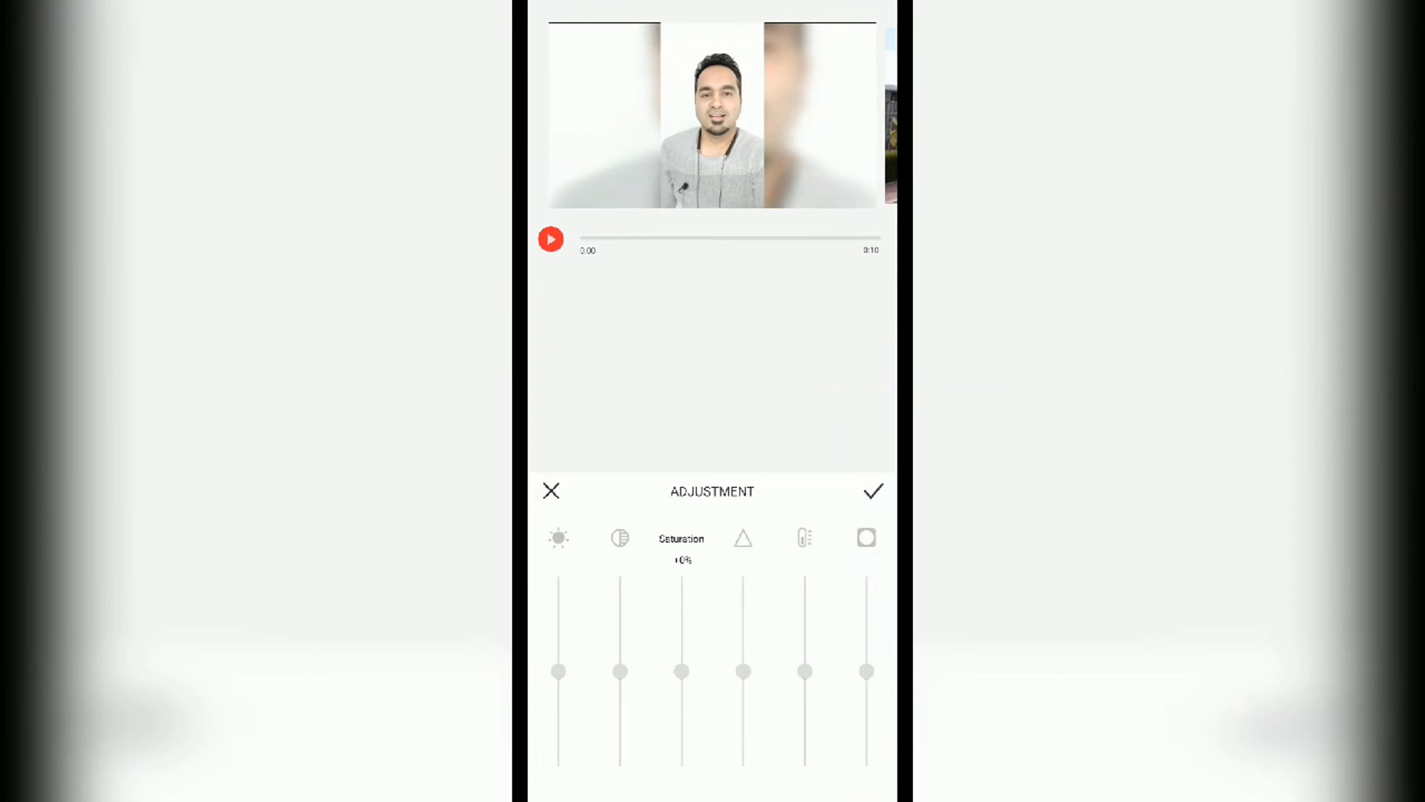
{"action": "mouse_move", "coordinate": [682, 671]}
{"action": "left_mouse_down"}
{"action": "mouse_move", "coordinate": [682, 606]}
{"action": "mouse_move", "coordinate": [681, 645]}
{"action": "left_mouse_up"}
{"action": "left_click", "coordinate": [743, 671]}
{"action": "left_click_drag", "start_coordinate": [743, 672], "coordinate": [804, 672]}
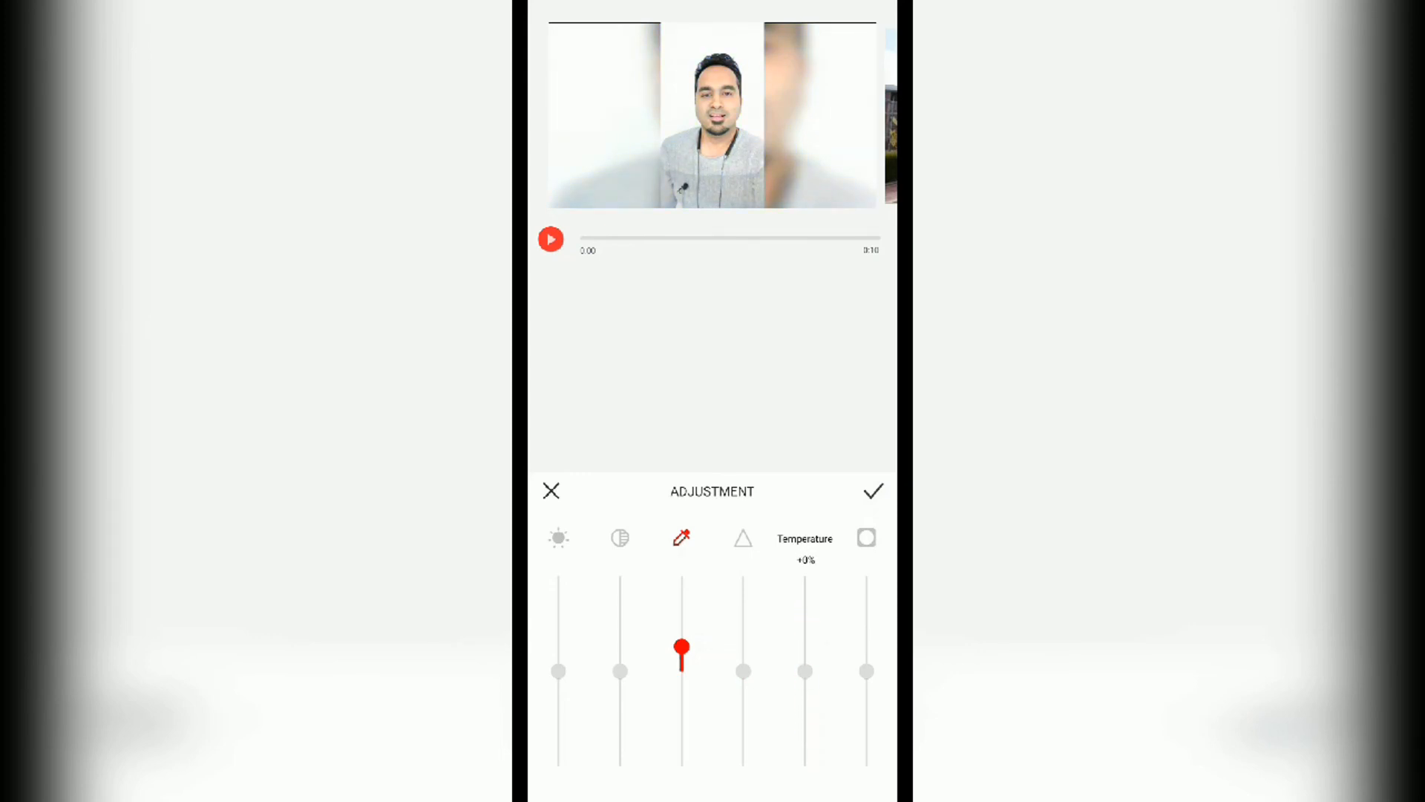
{"action": "left_click", "coordinate": [866, 672]}
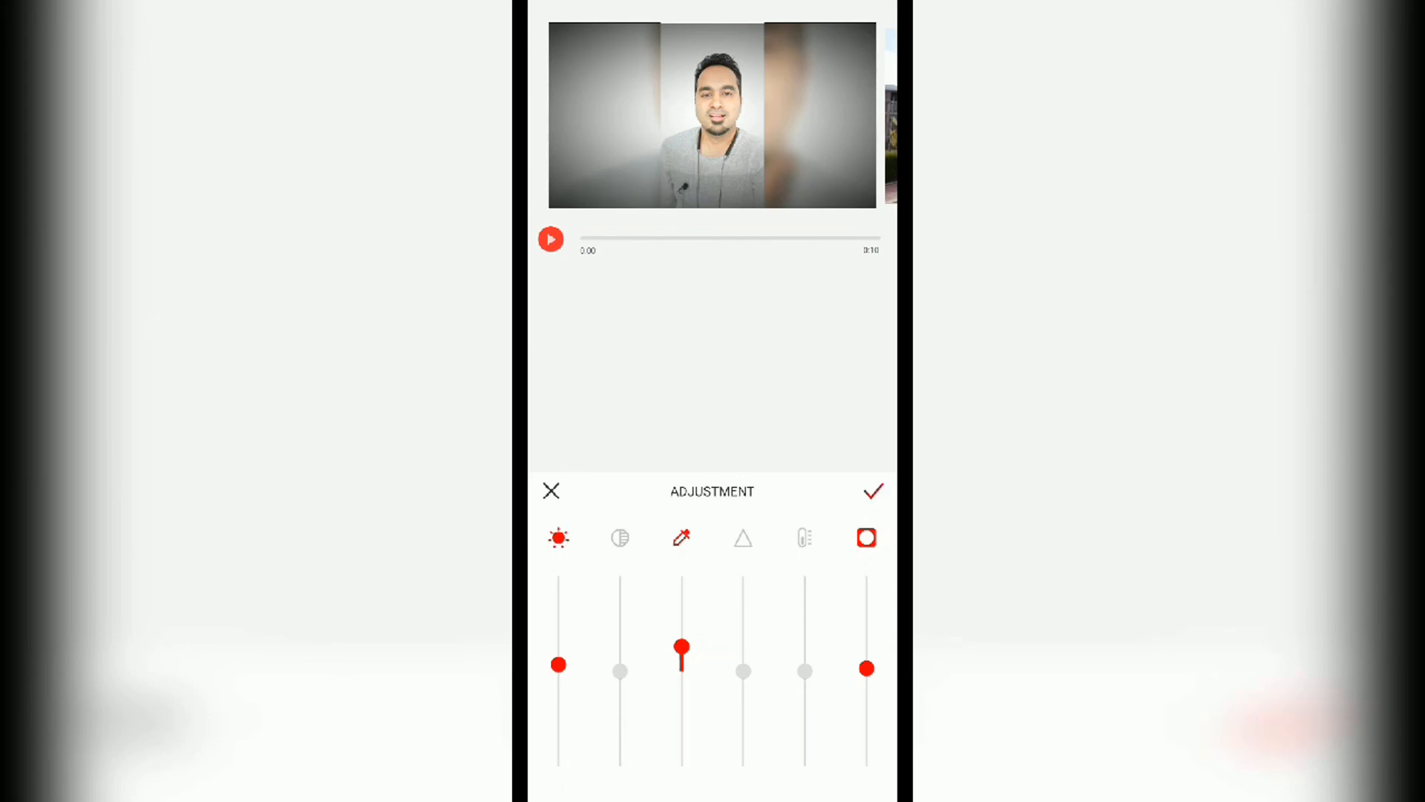
{"action": "left_click", "coordinate": [874, 491]}
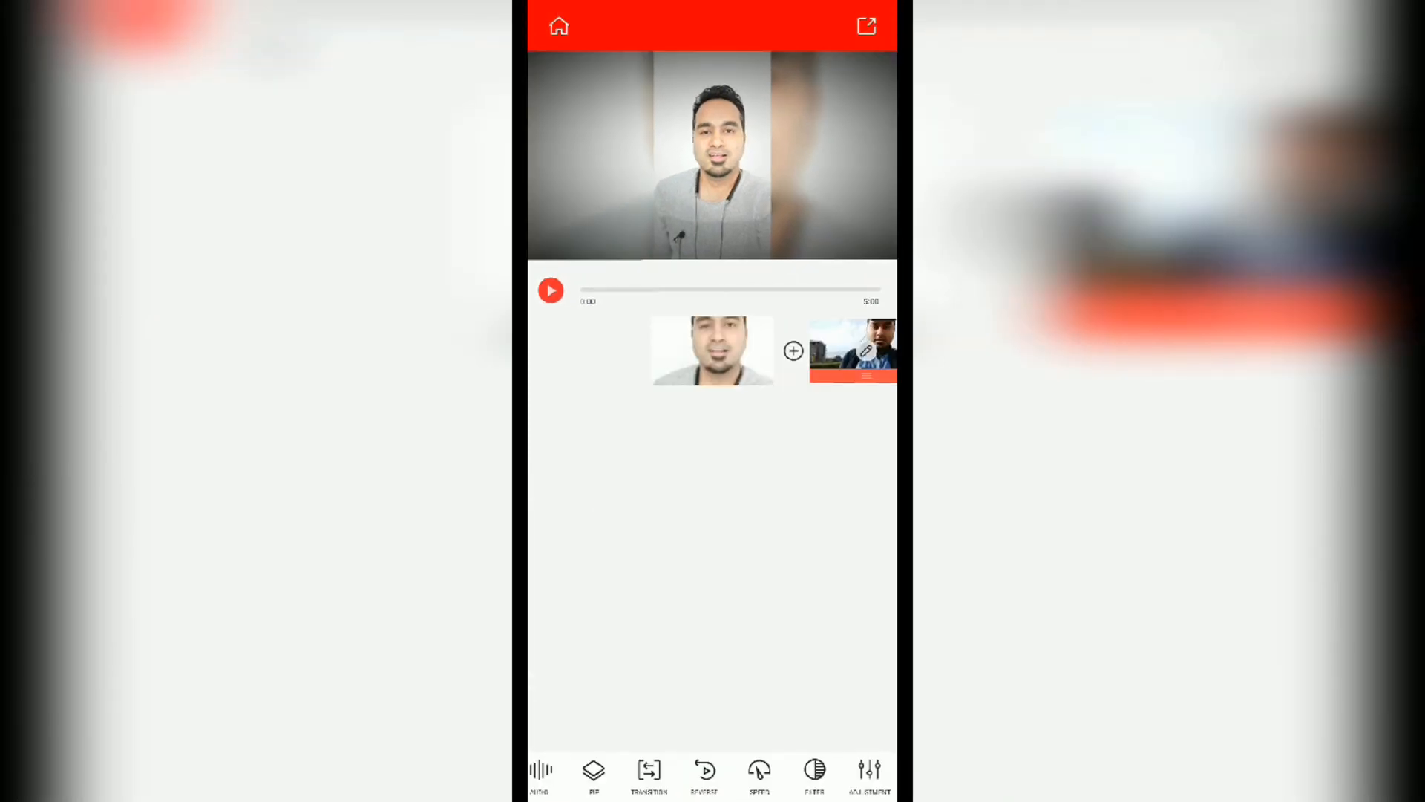
Step: Slightly raise the second clip's saturation and apply the adjustment
{"action": "left_click_drag", "start_coordinate": [867, 351], "coordinate": [713, 351]}
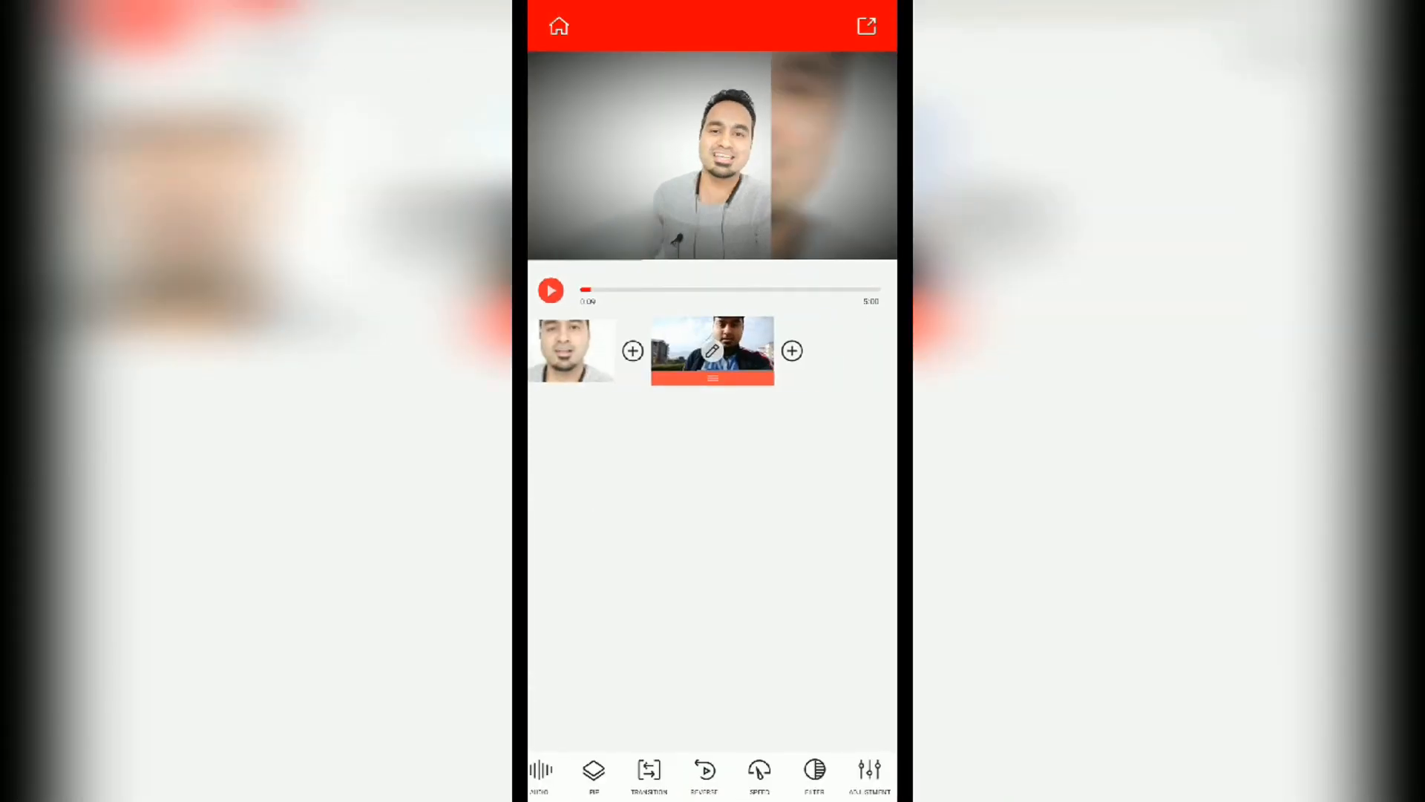
{"action": "left_click", "coordinate": [870, 772]}
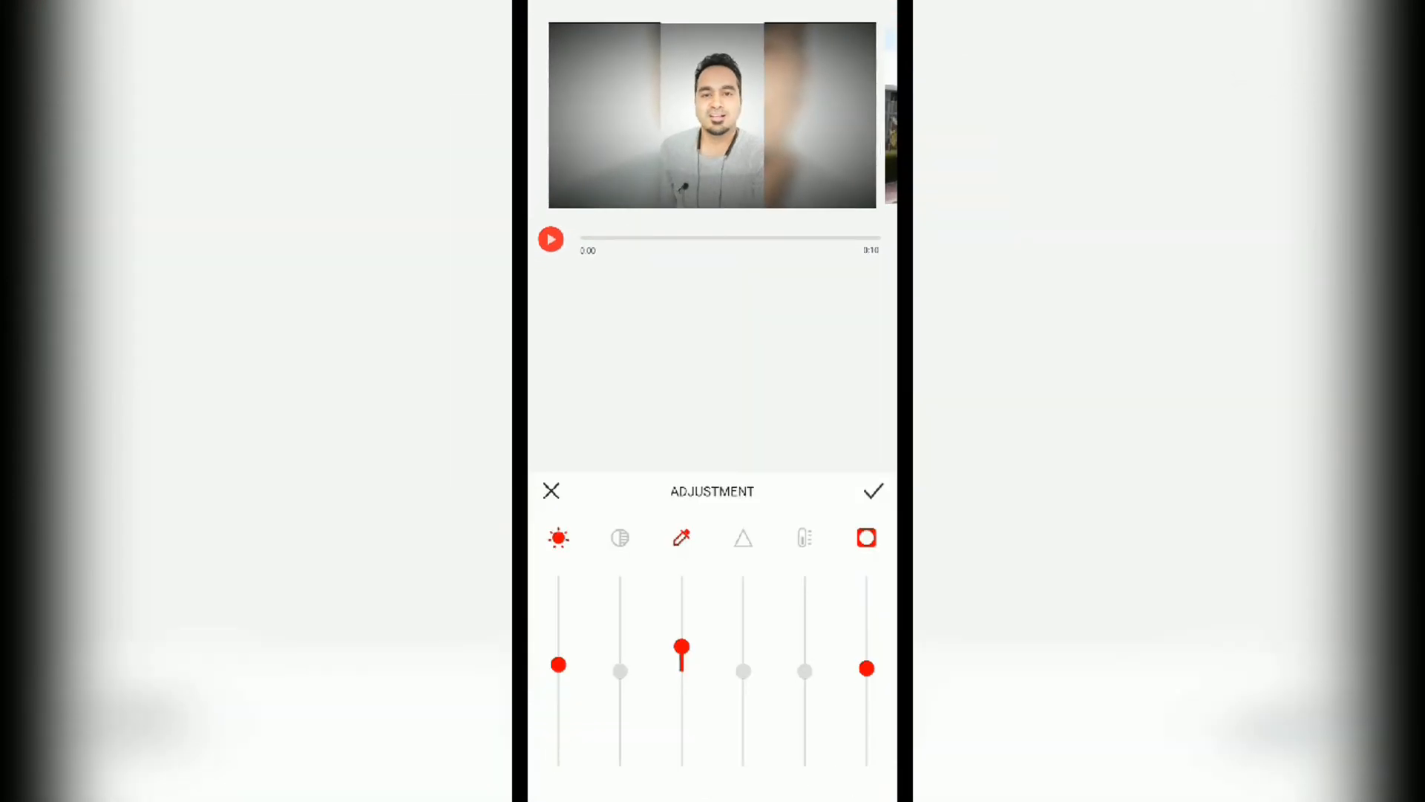
{"action": "left_click_drag", "start_coordinate": [809, 115], "coordinate": [594, 115]}
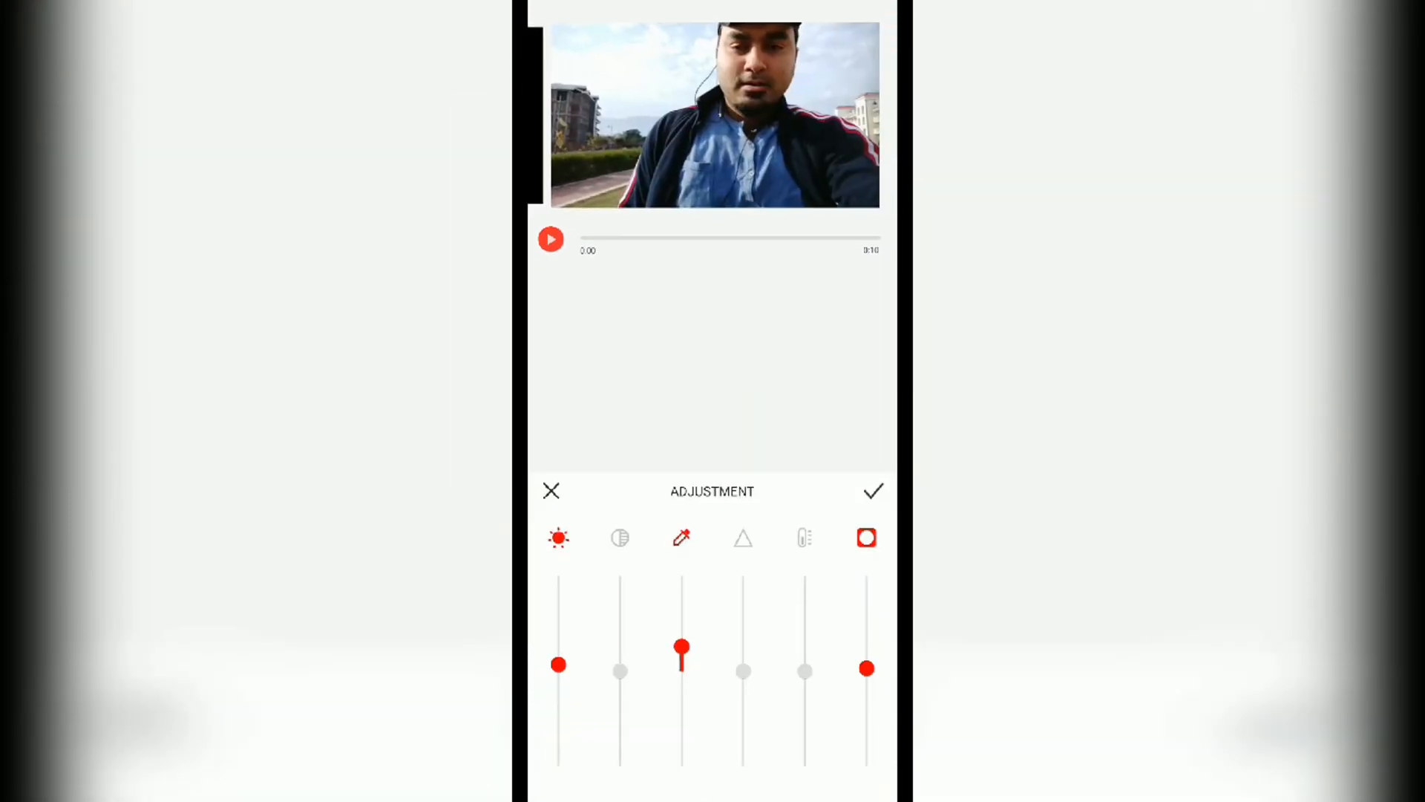
{"action": "left_click_drag", "start_coordinate": [682, 671], "coordinate": [682, 654]}
{"action": "left_click", "coordinate": [681, 649]}
{"action": "left_click", "coordinate": [874, 491]}
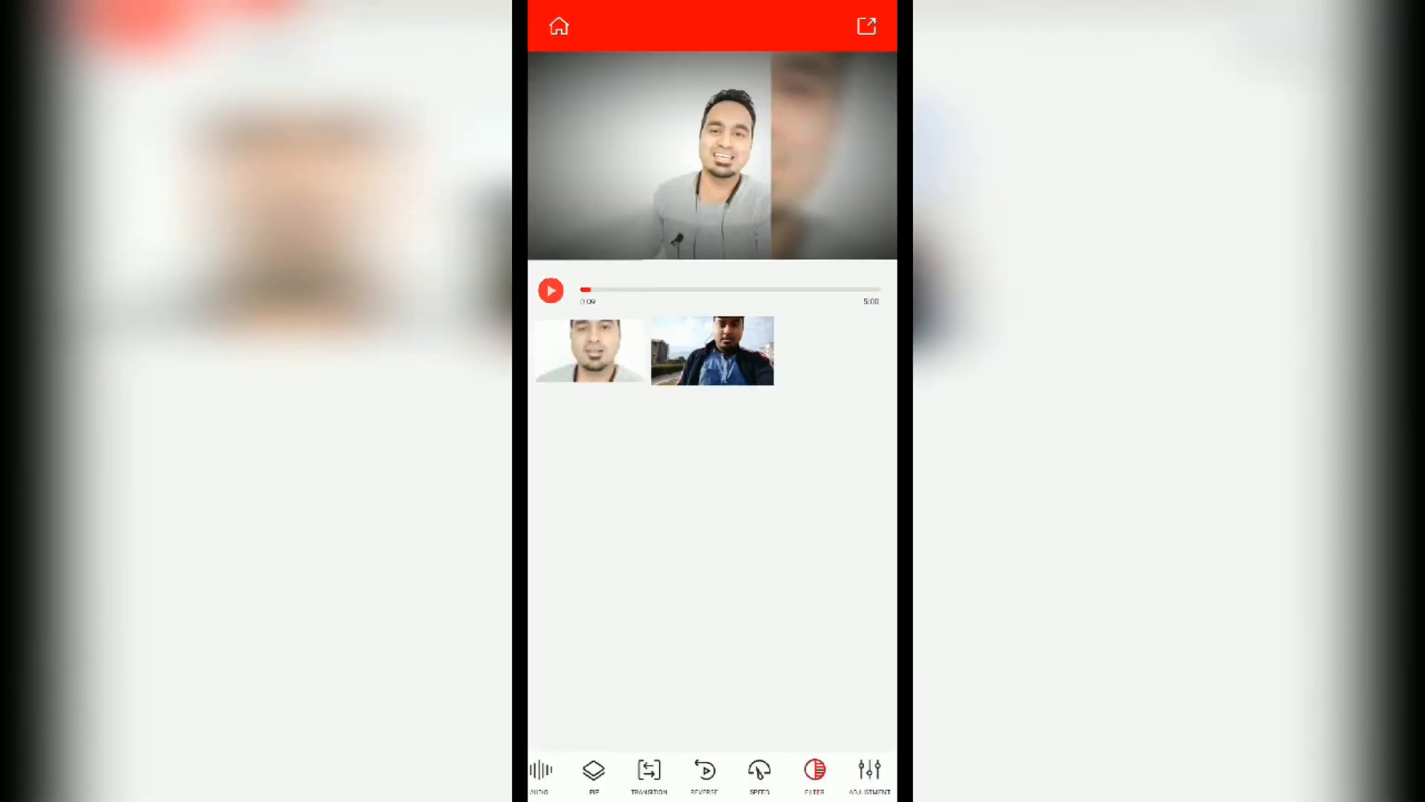
Step: Try the Glitchy, Mirror and black-and-white TV filters on the second clip, then set its filter to None
{"action": "left_click", "coordinate": [815, 772]}
{"action": "left_click", "coordinate": [712, 586]}
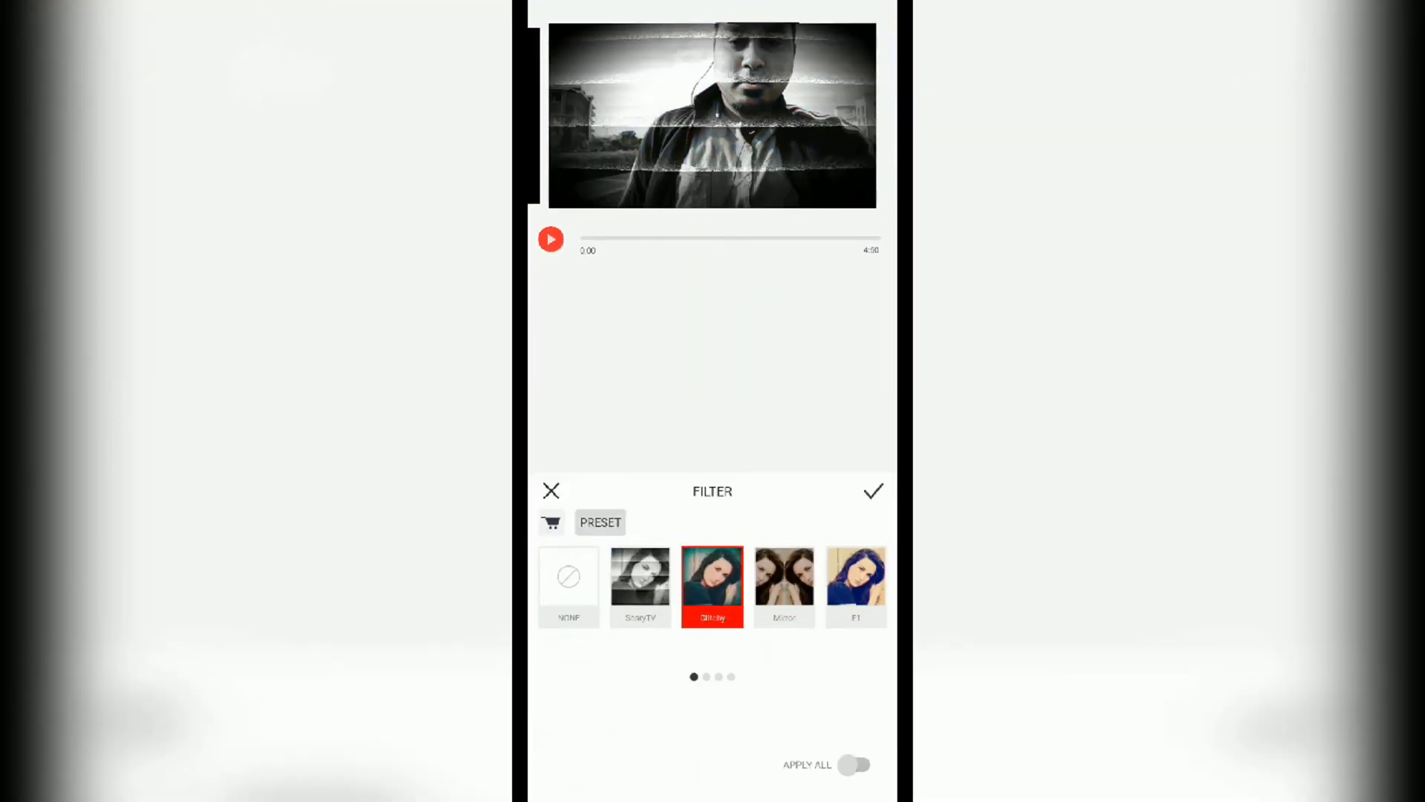
{"action": "left_click", "coordinate": [784, 587]}
{"action": "left_click", "coordinate": [713, 587]}
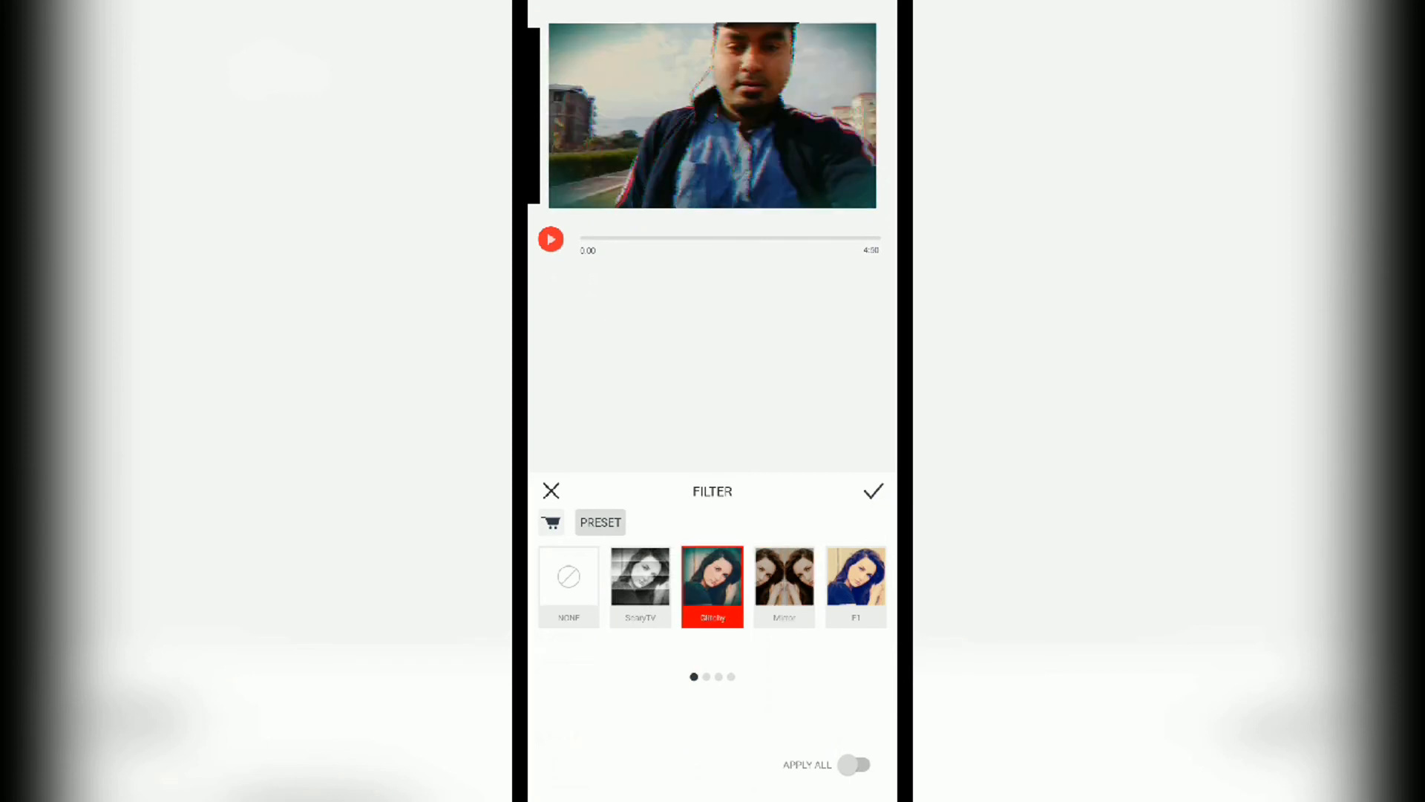
{"action": "left_click", "coordinate": [640, 586]}
{"action": "left_click", "coordinate": [568, 586]}
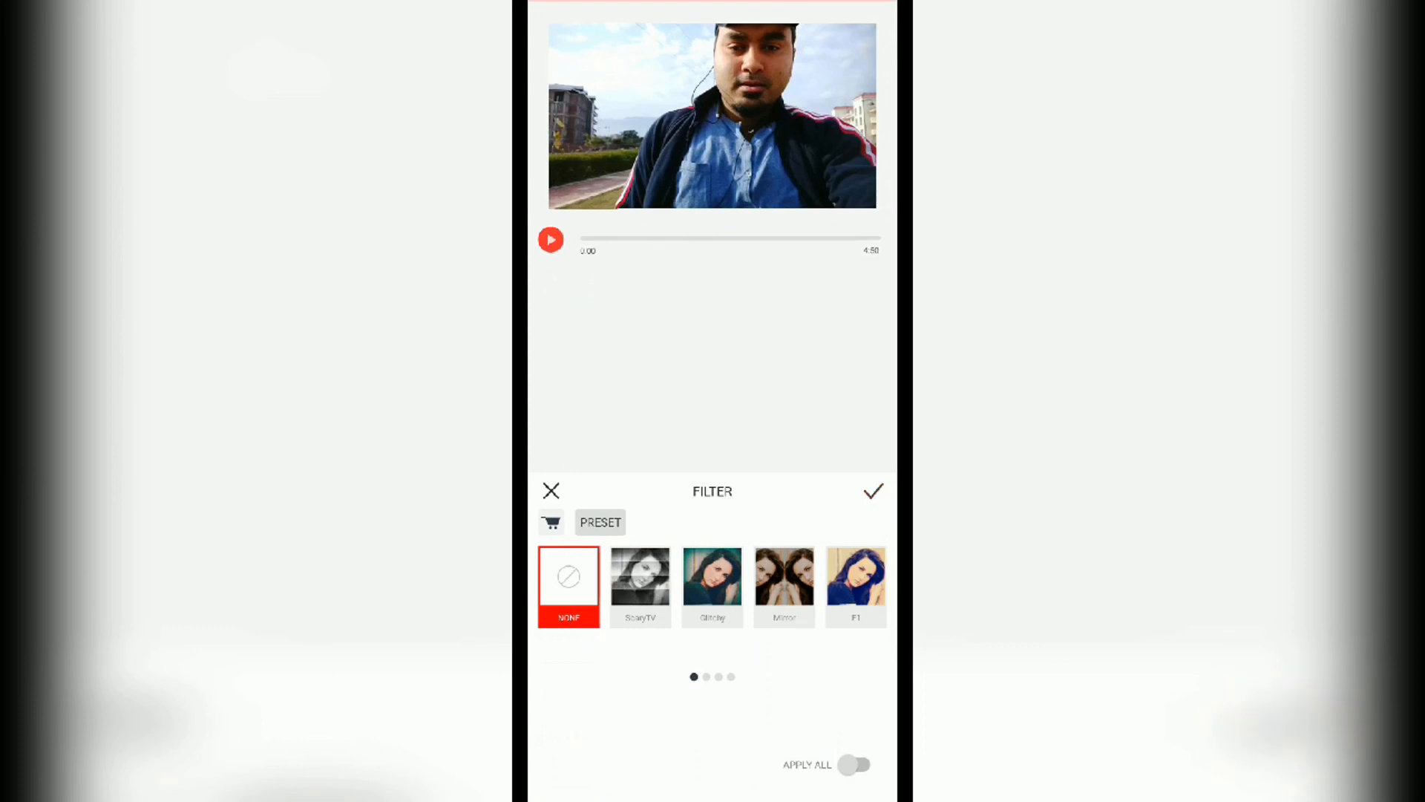
{"action": "left_click", "coordinate": [874, 490]}
Step: Export the edited two-clip project as a video
{"action": "left_click_drag", "start_coordinate": [631, 772], "coordinate": [723, 773]}
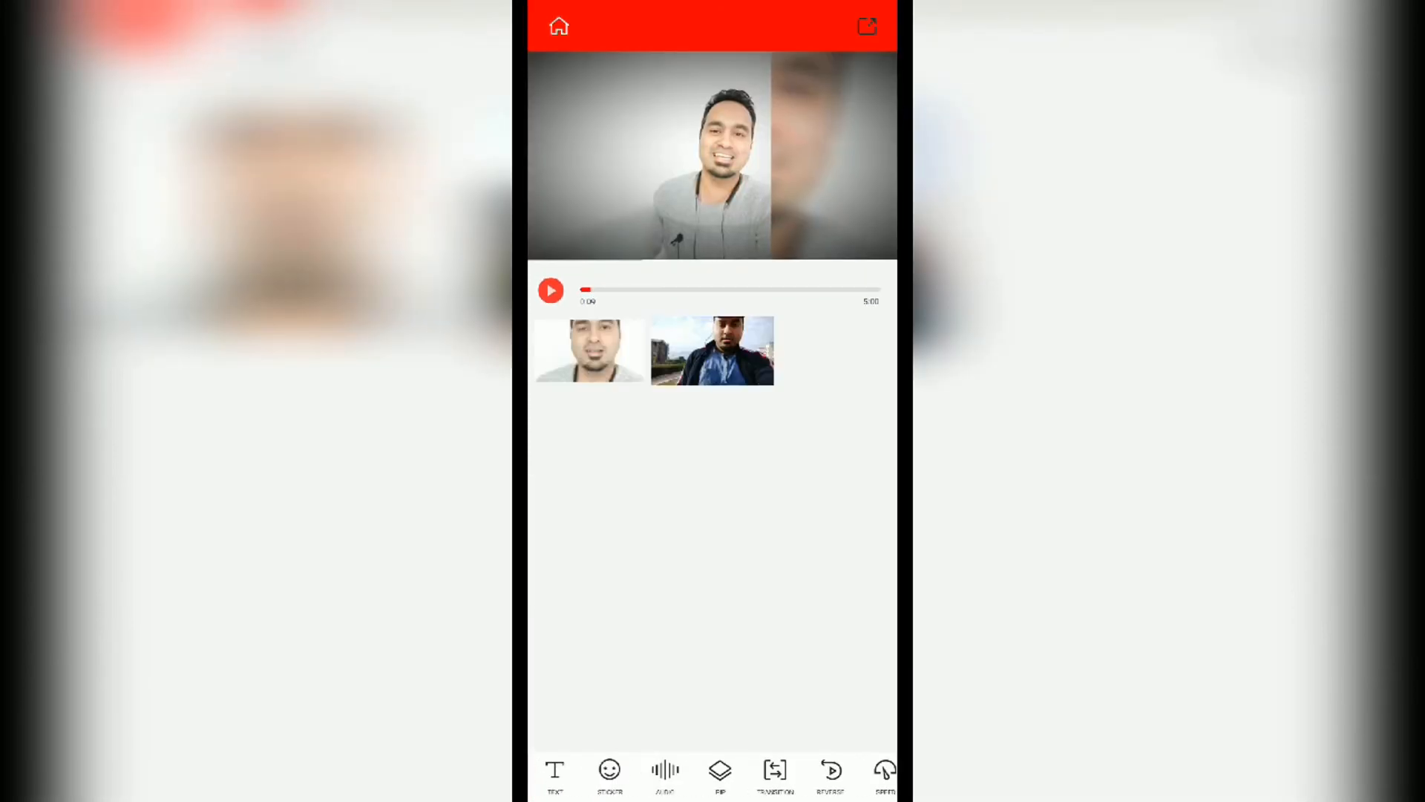
{"action": "left_click", "coordinate": [868, 27]}
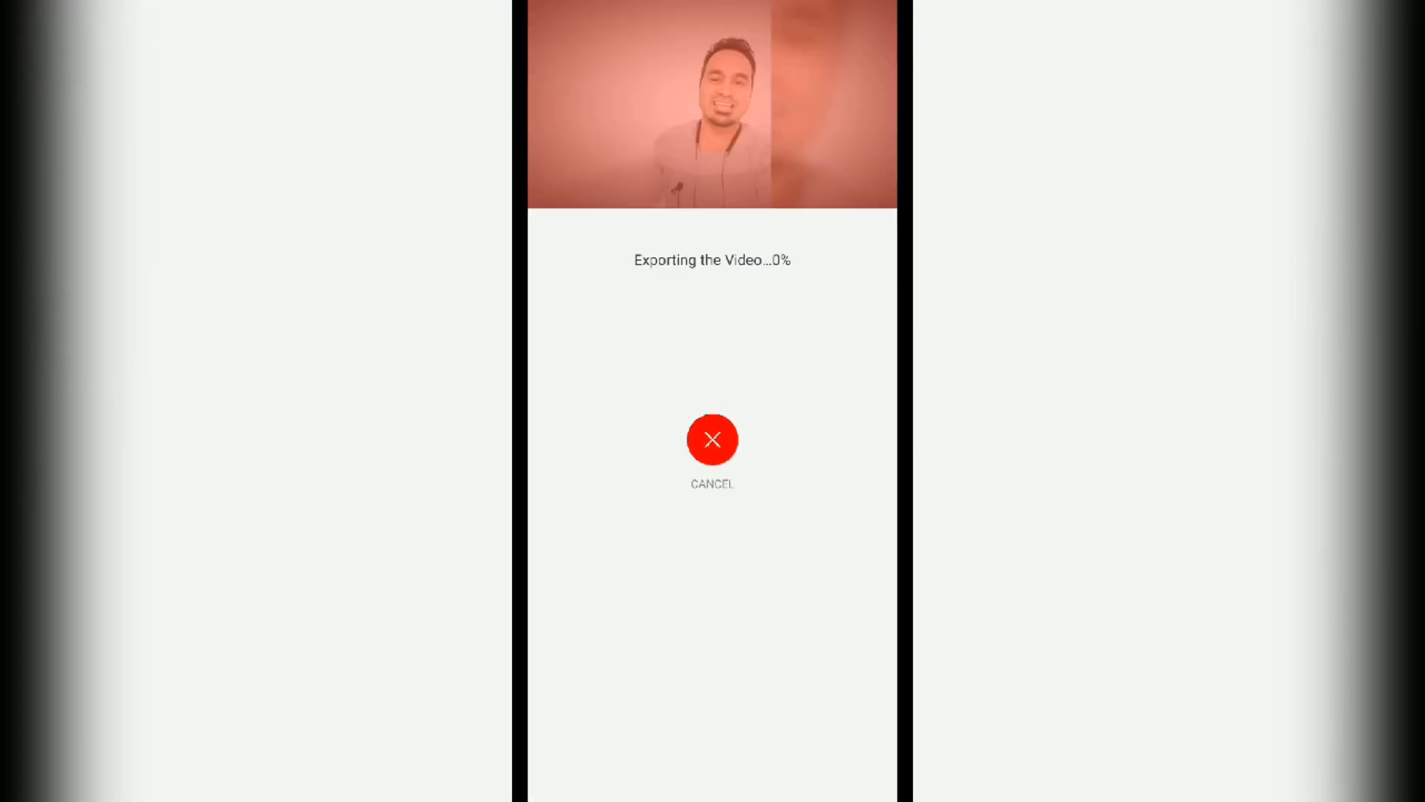